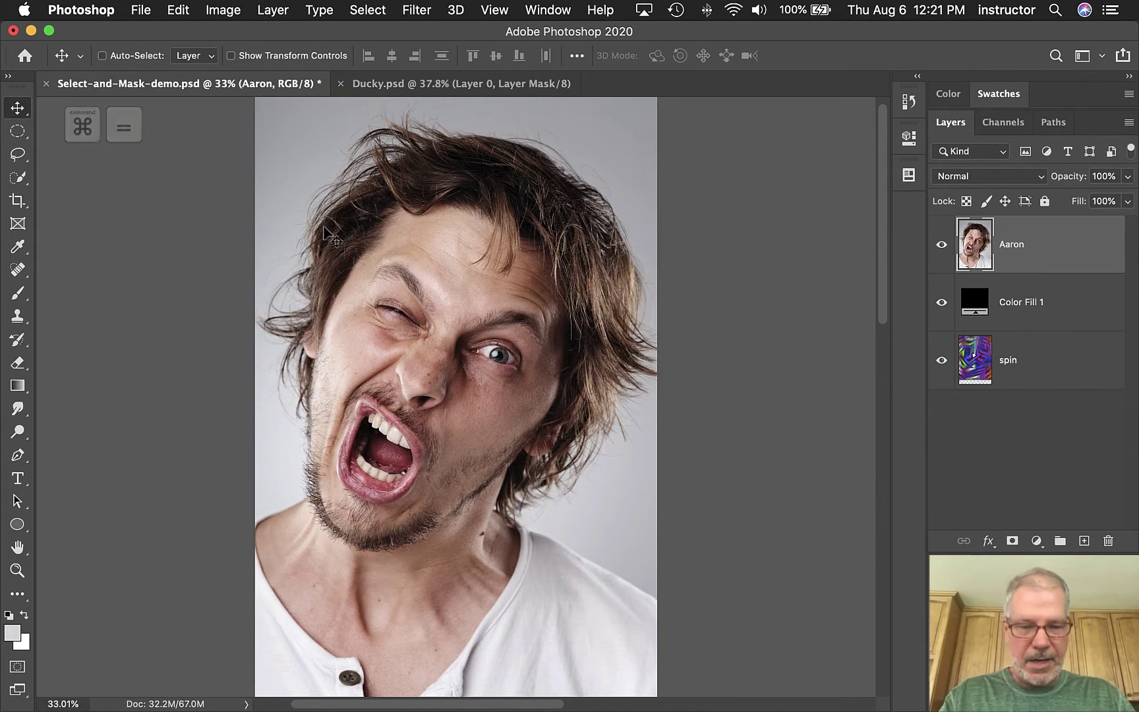
Inspect the fine hair strands against the grey background beside the man's ear and neck.
{"action": "key", "text": "super+equal"}
{"action": "key", "text": "super+equal"}
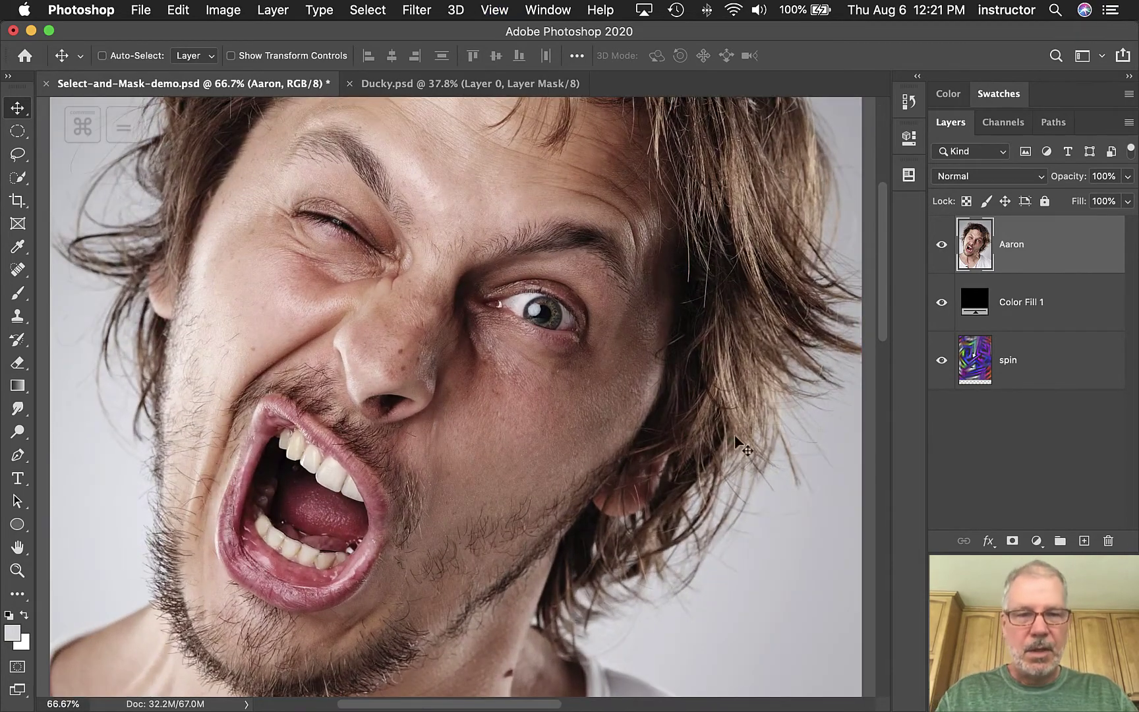
{"action": "key", "text": "super+equal"}
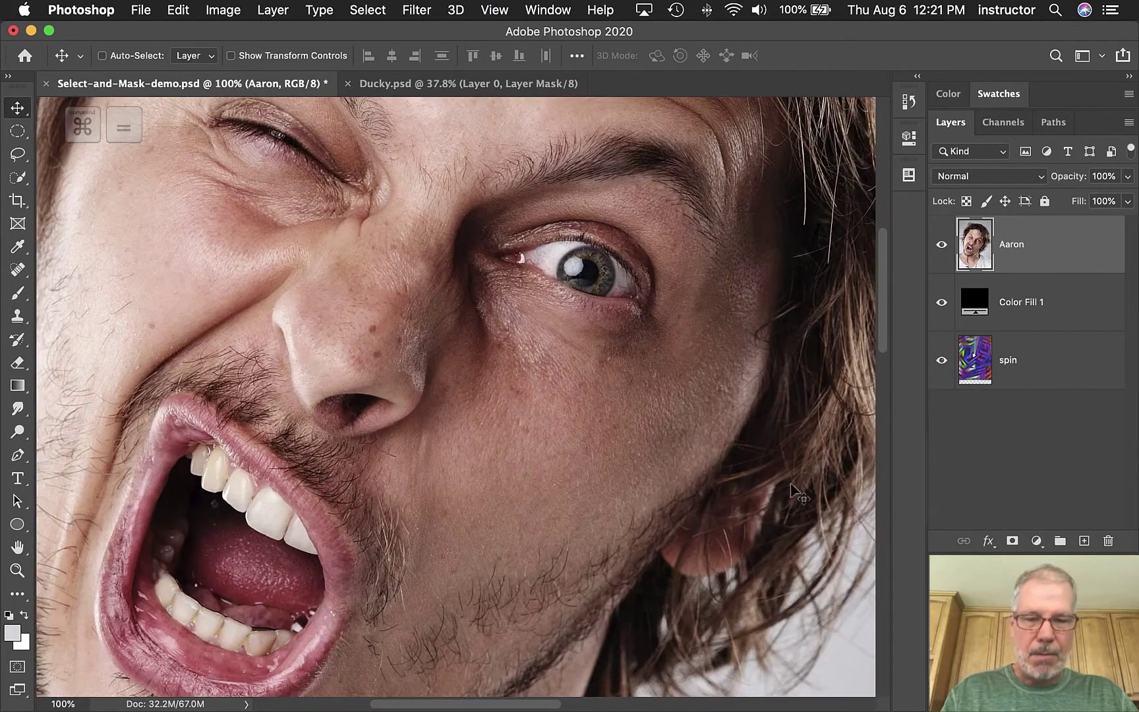
{"action": "left_click_drag", "start_coordinate": [783, 488], "coordinate": [496, 299]}
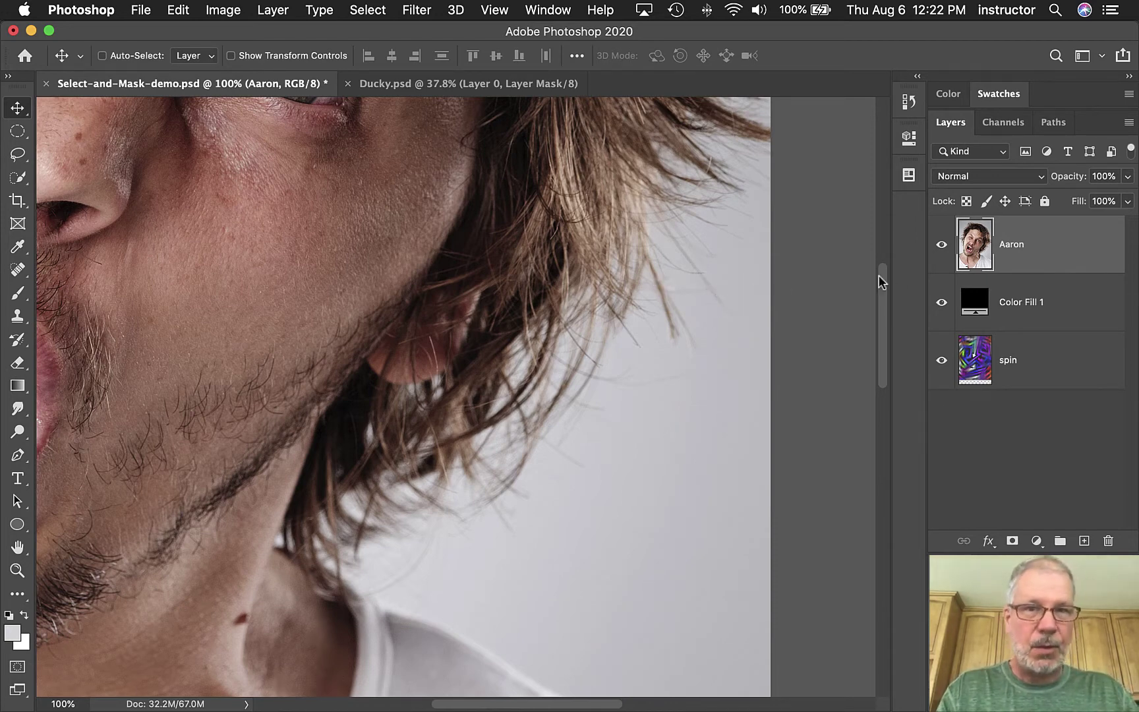
{"action": "key", "text": "super+0"}
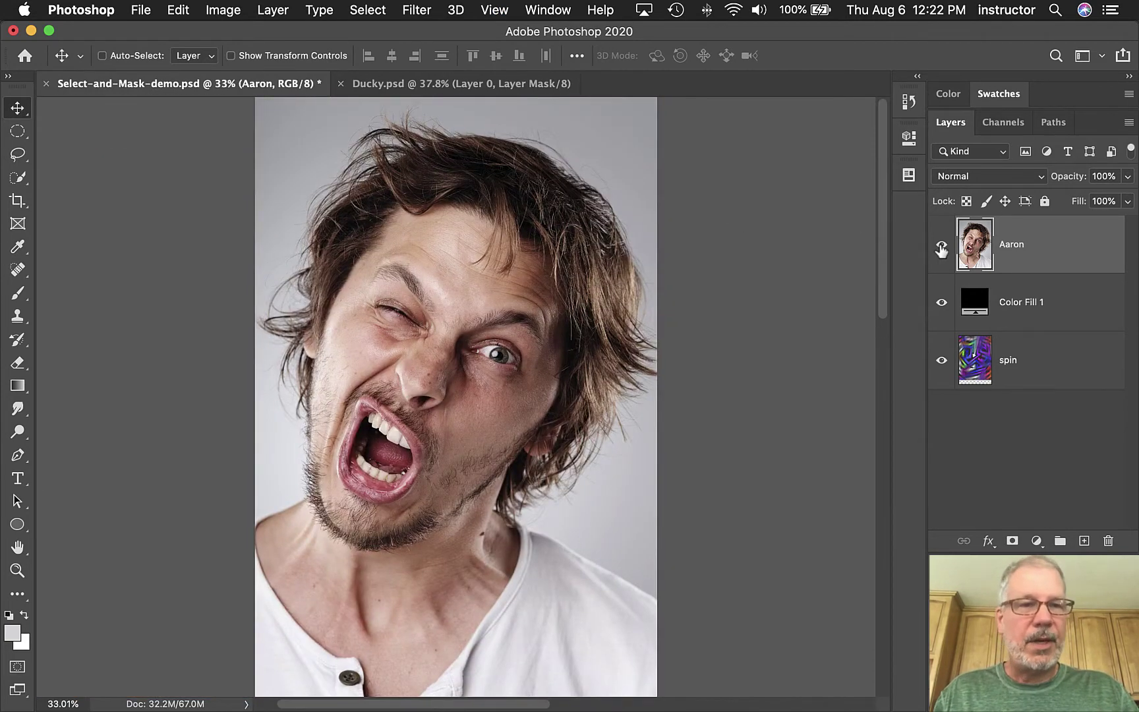
Hide the portrait and Color Fill 1 layers to view what lies beneath, and show both again.
{"action": "left_click", "coordinate": [940, 246]}
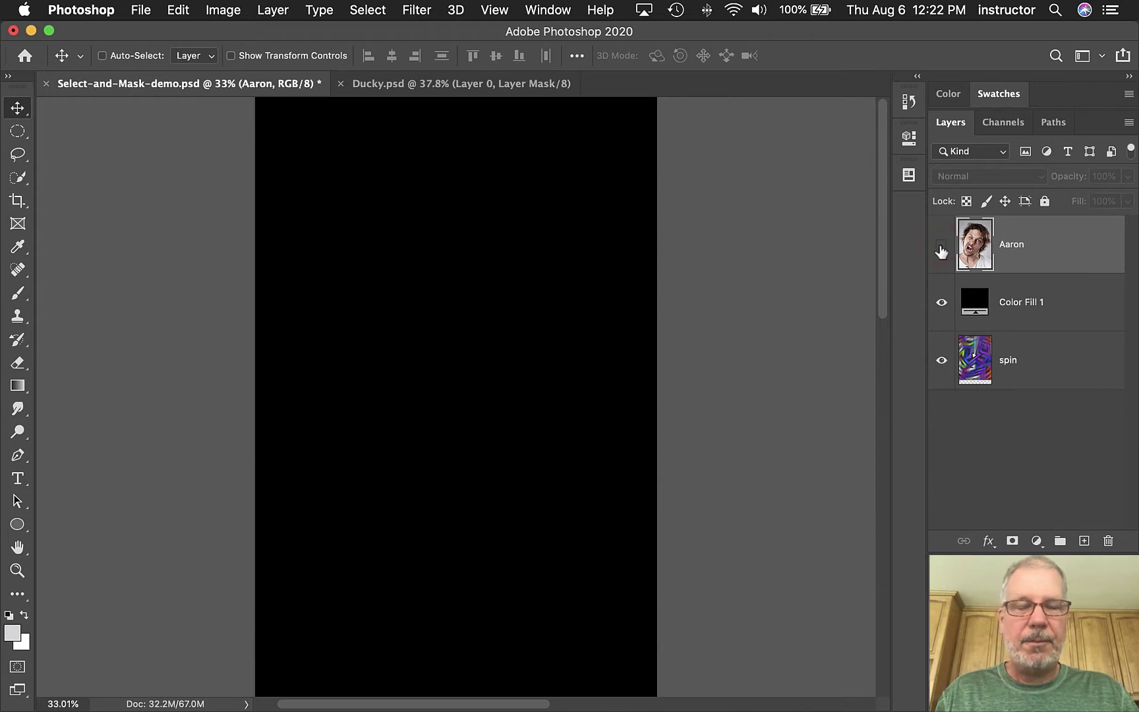
{"action": "left_click", "coordinate": [941, 302]}
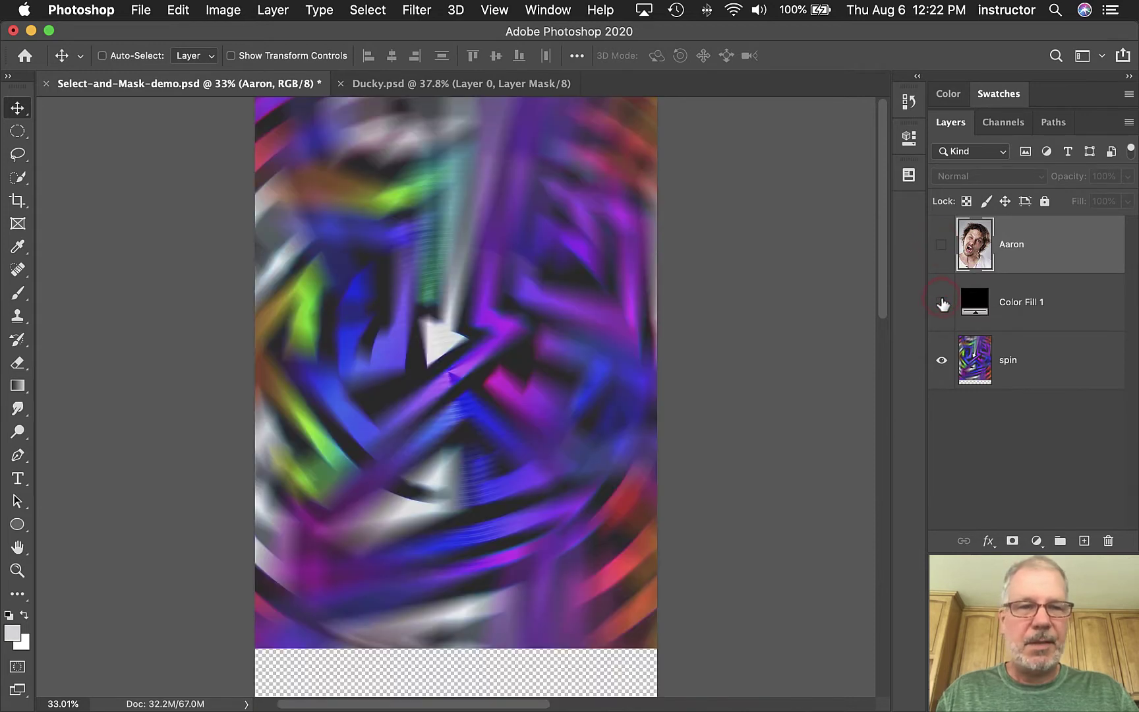
{"action": "left_click", "coordinate": [942, 302]}
{"action": "left_click", "coordinate": [941, 244]}
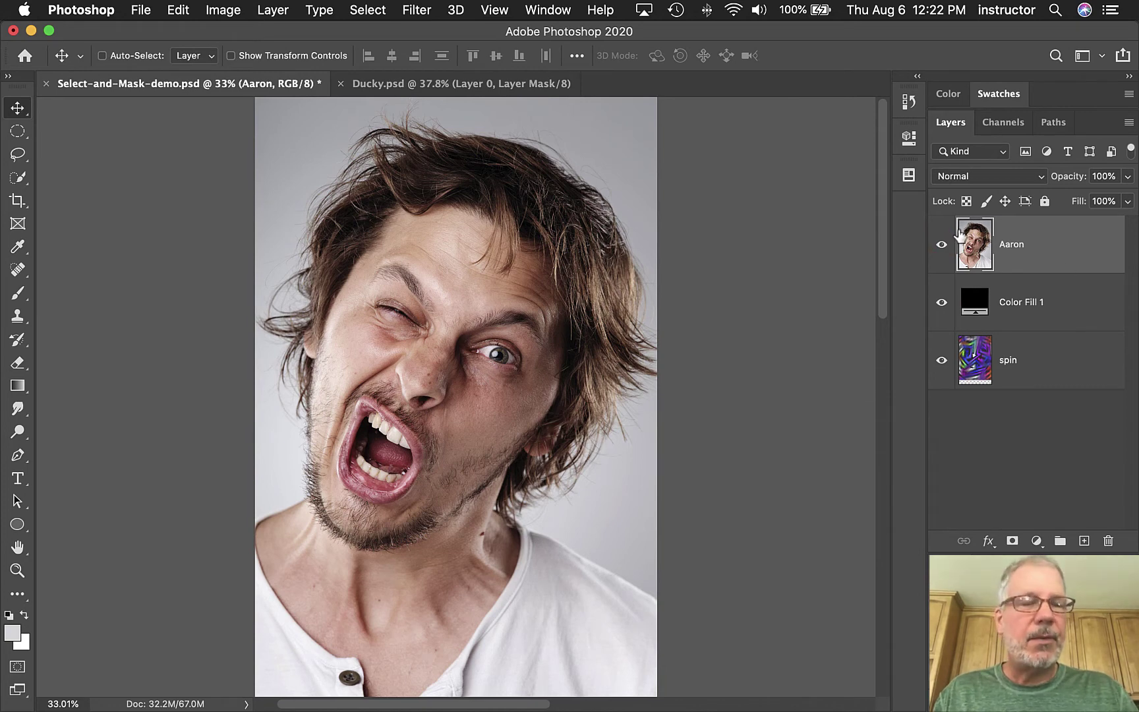
Open the portrait layer in Select and Mask and set the Onion Skin transparency to 65%.
{"action": "left_click", "coordinate": [1085, 245]}
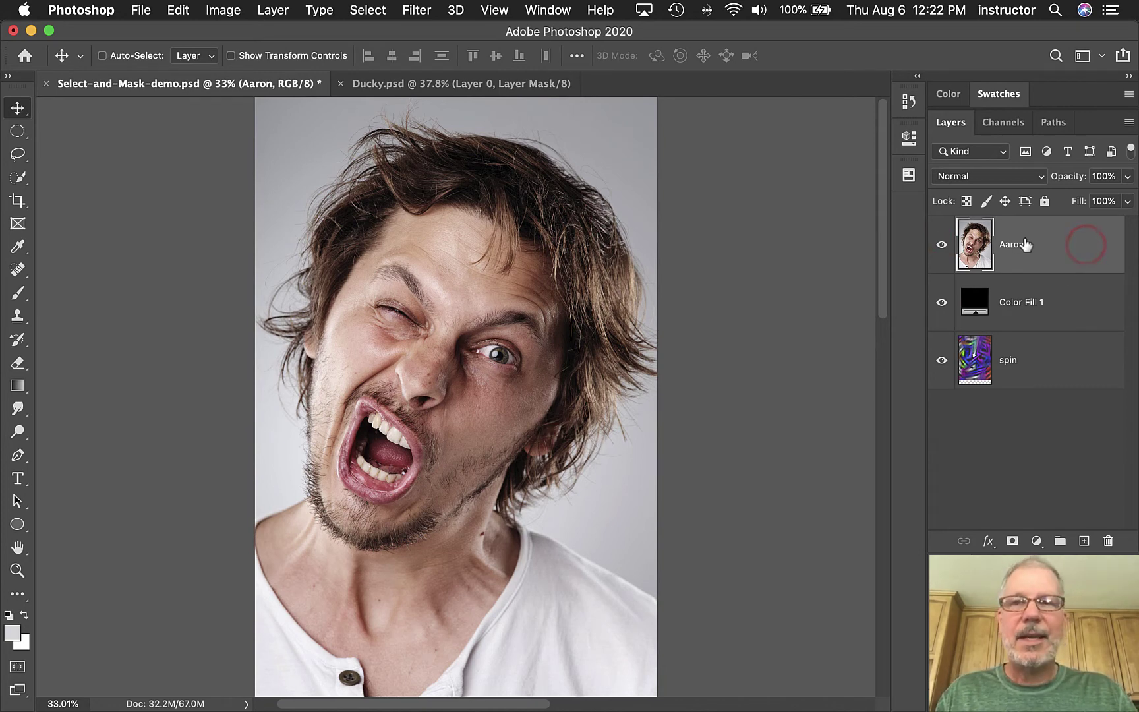
{"action": "left_click", "coordinate": [367, 10]}
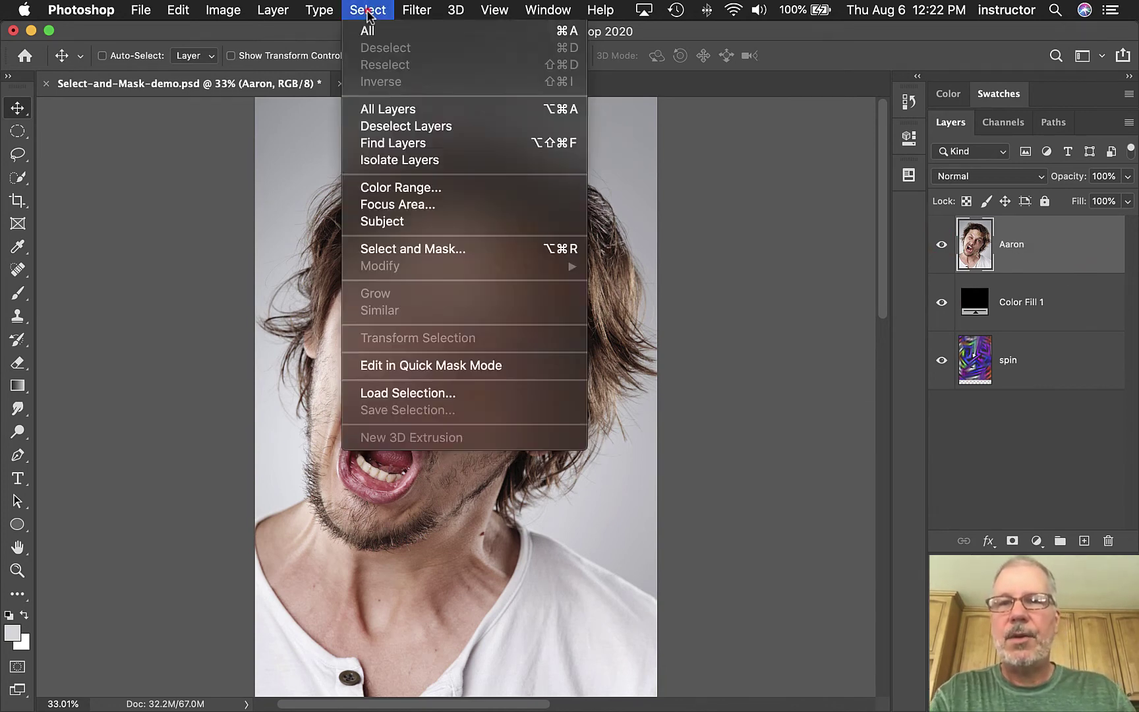
{"action": "left_click", "coordinate": [455, 251]}
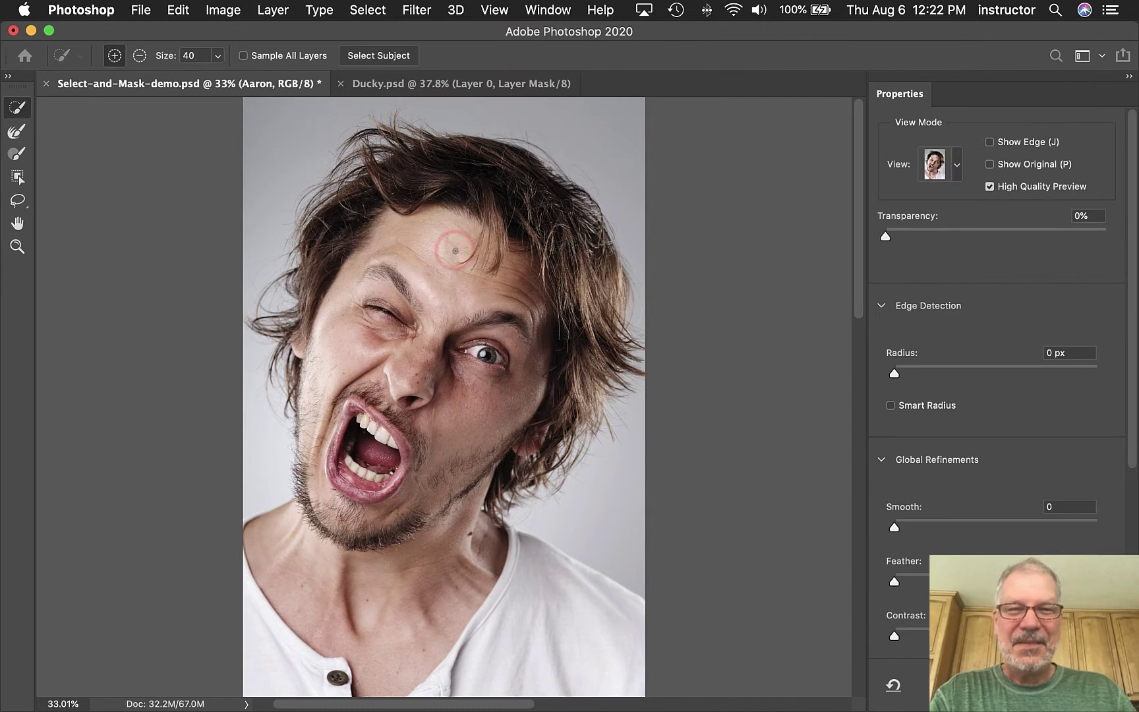
{"action": "left_click", "coordinate": [957, 166]}
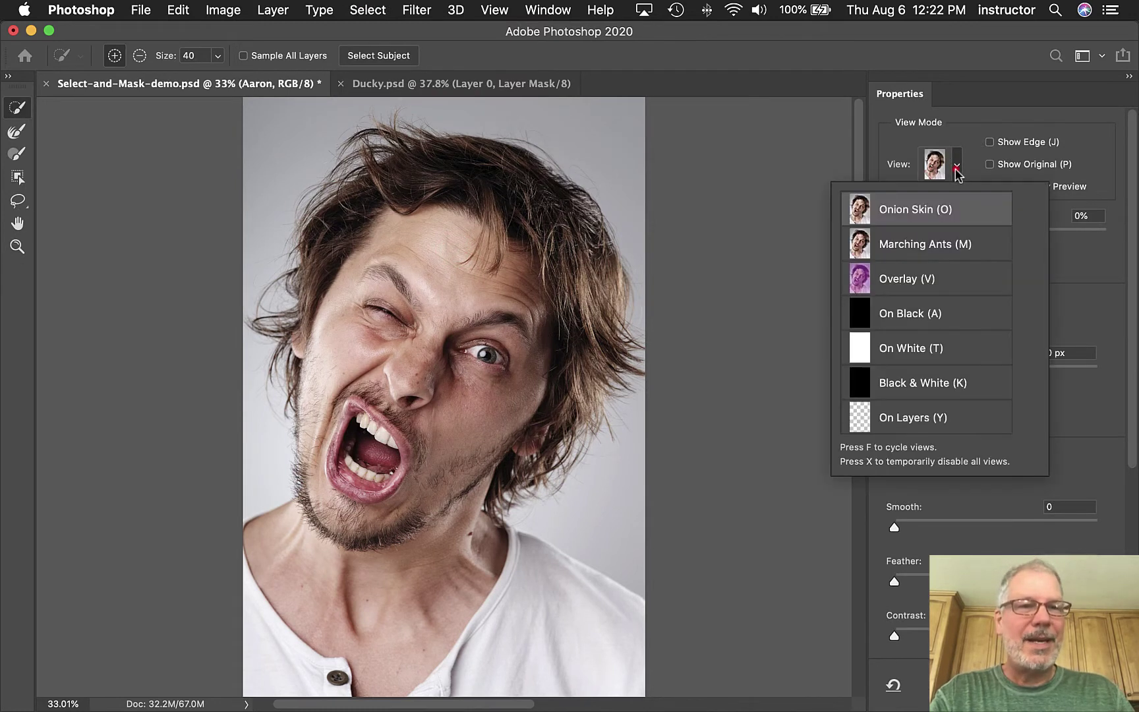
{"action": "left_click", "coordinate": [957, 165]}
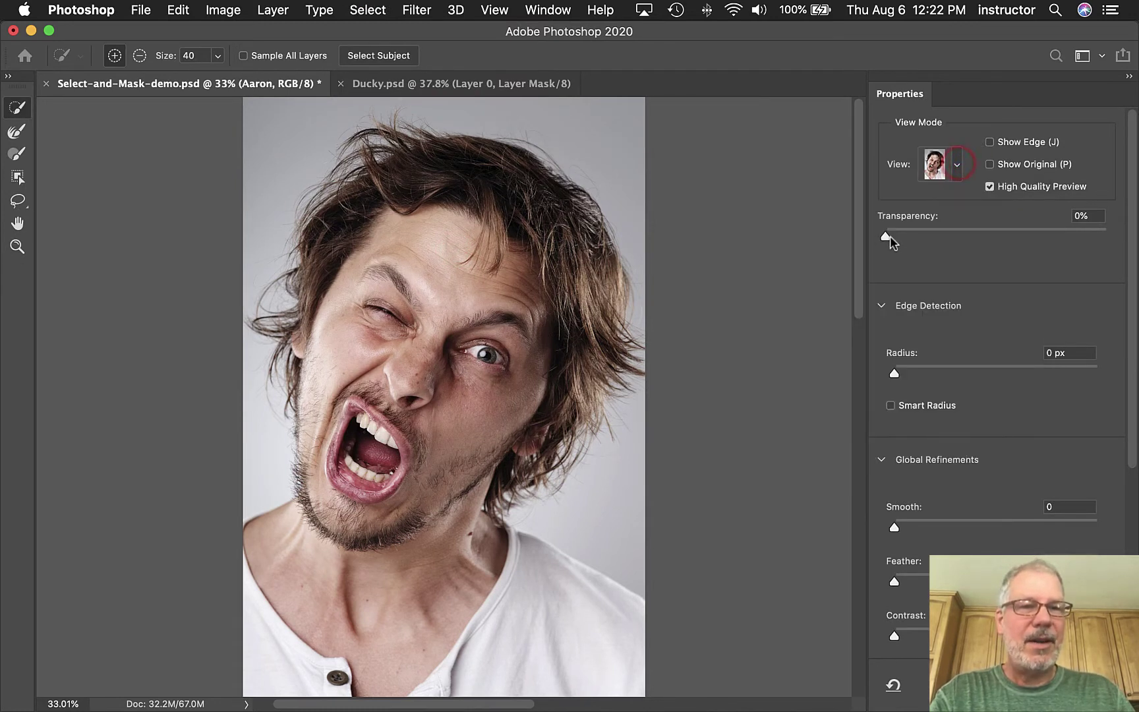
{"action": "left_click_drag", "start_coordinate": [886, 237], "coordinate": [1021, 234]}
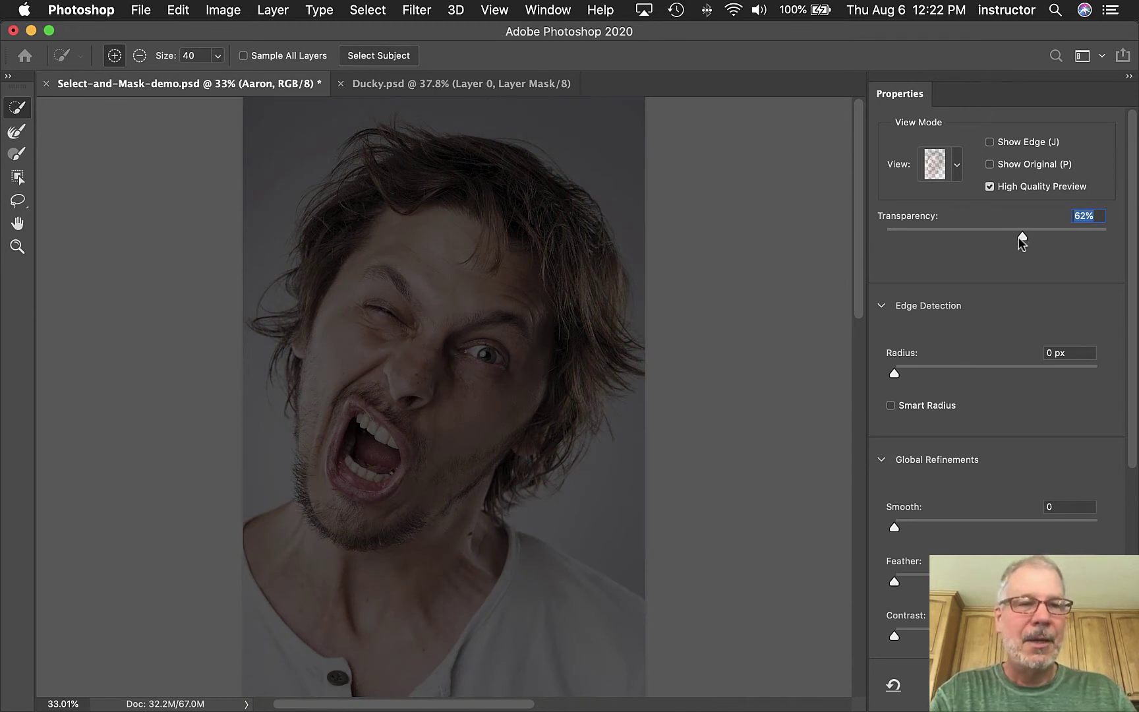
{"action": "left_click_drag", "start_coordinate": [1018, 235], "coordinate": [1034, 235]}
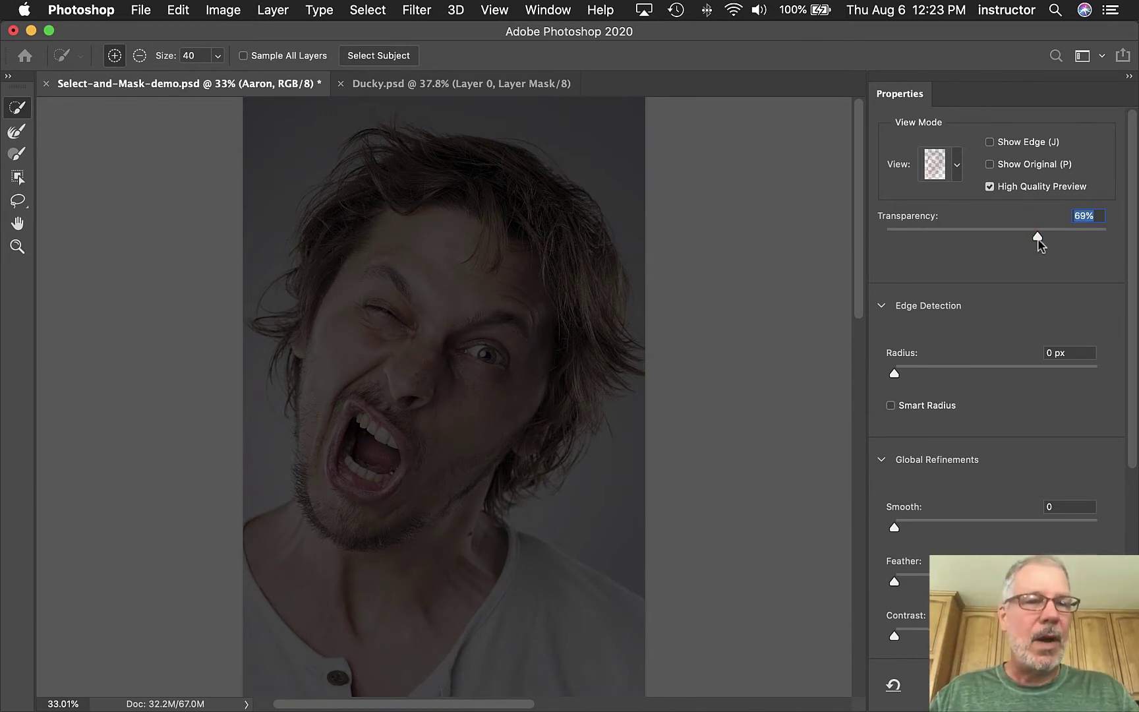
Try selecting the hair on top of the head with the Quick Selection tool, and undo the selection.
{"action": "left_click", "coordinate": [15, 107]}
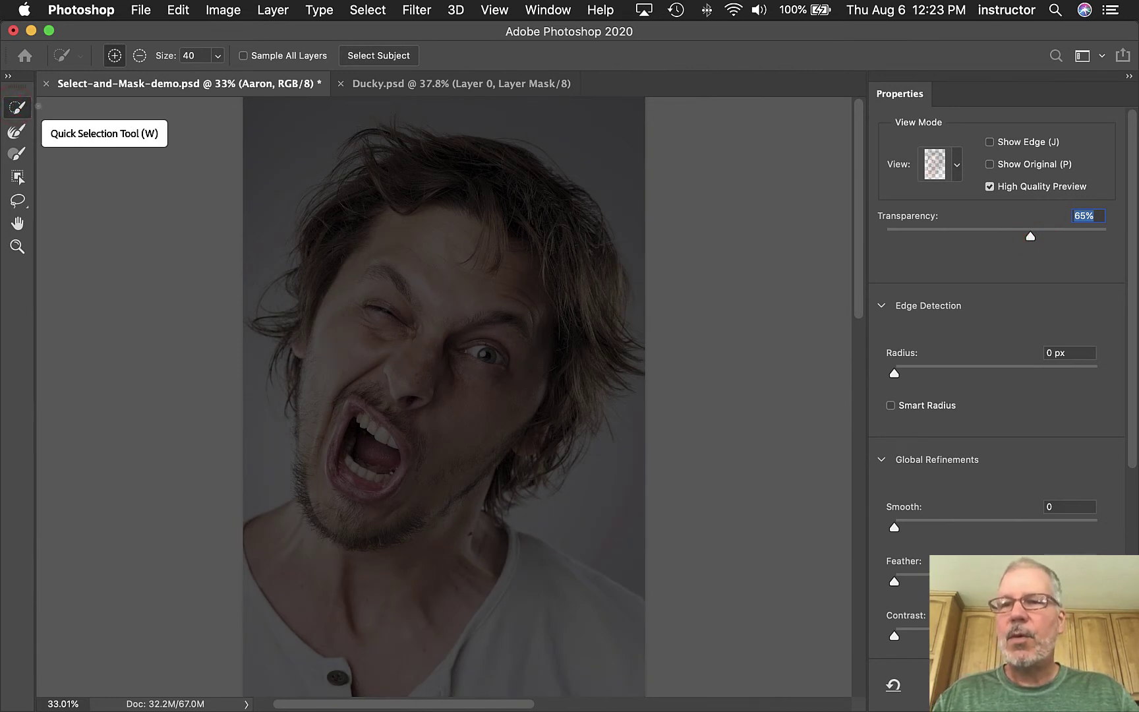
{"action": "mouse_move", "coordinate": [346, 221]}
{"action": "left_mouse_down"}
{"action": "mouse_move", "coordinate": [386, 191]}
{"action": "mouse_move", "coordinate": [463, 165]}
{"action": "mouse_move", "coordinate": [492, 170]}
{"action": "left_mouse_up"}
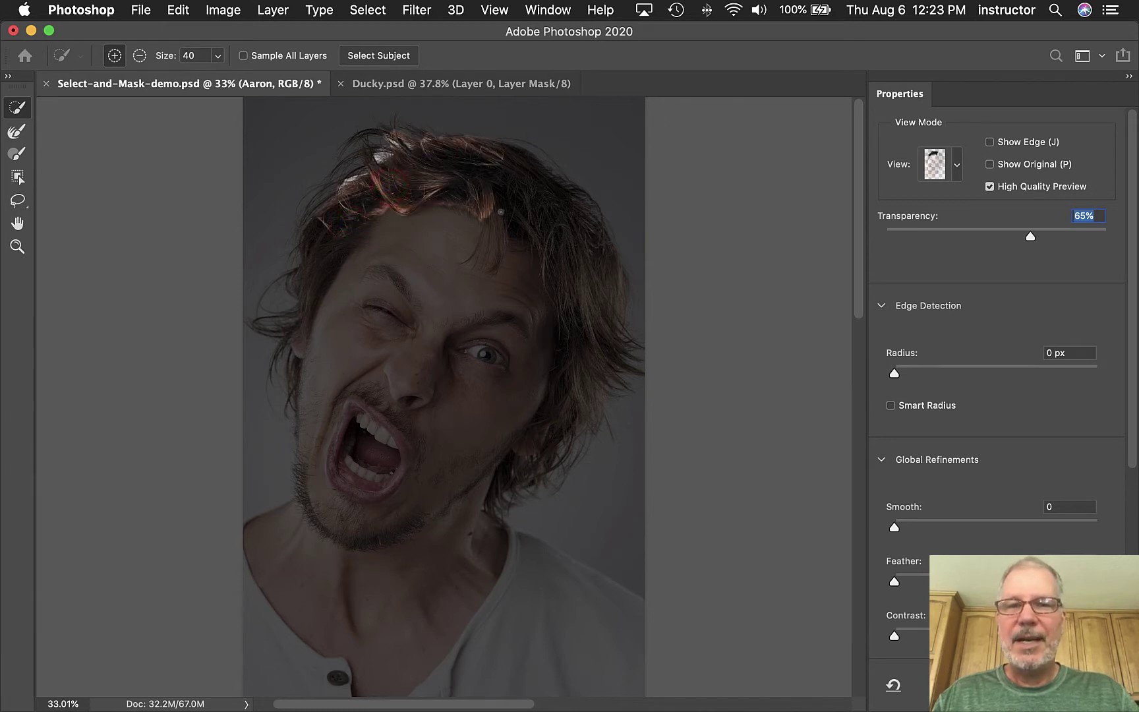
{"action": "key", "text": "super+z"}
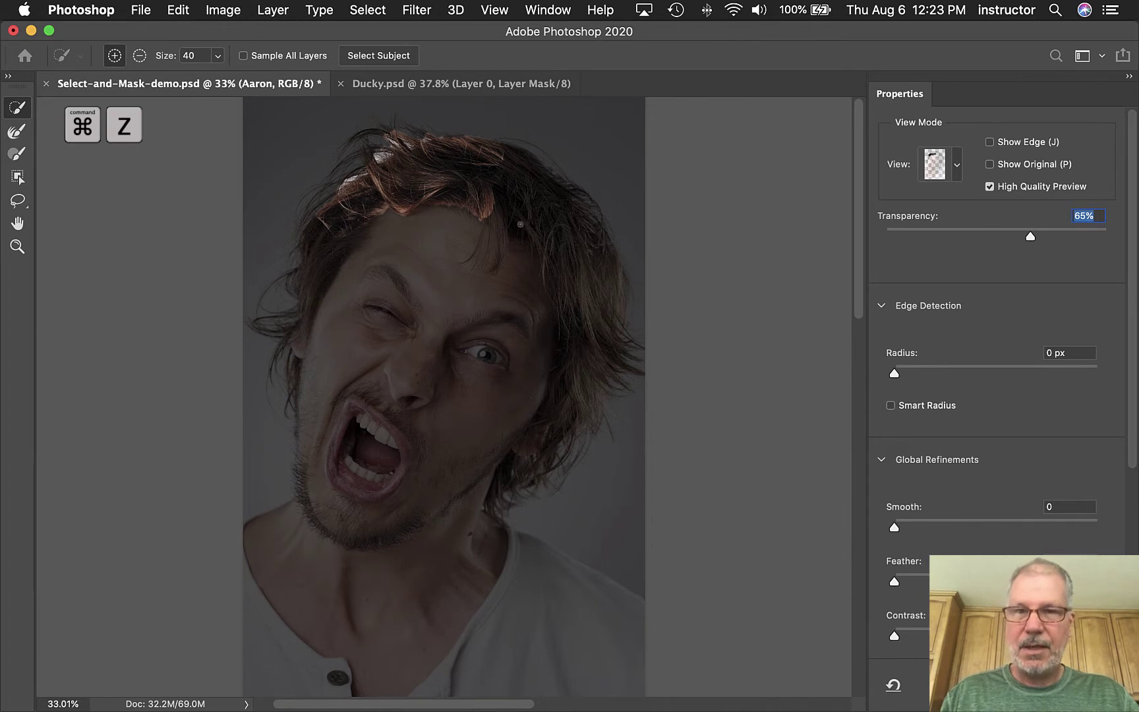
{"action": "key", "text": "super+z"}
{"action": "key", "text": "super+z"}
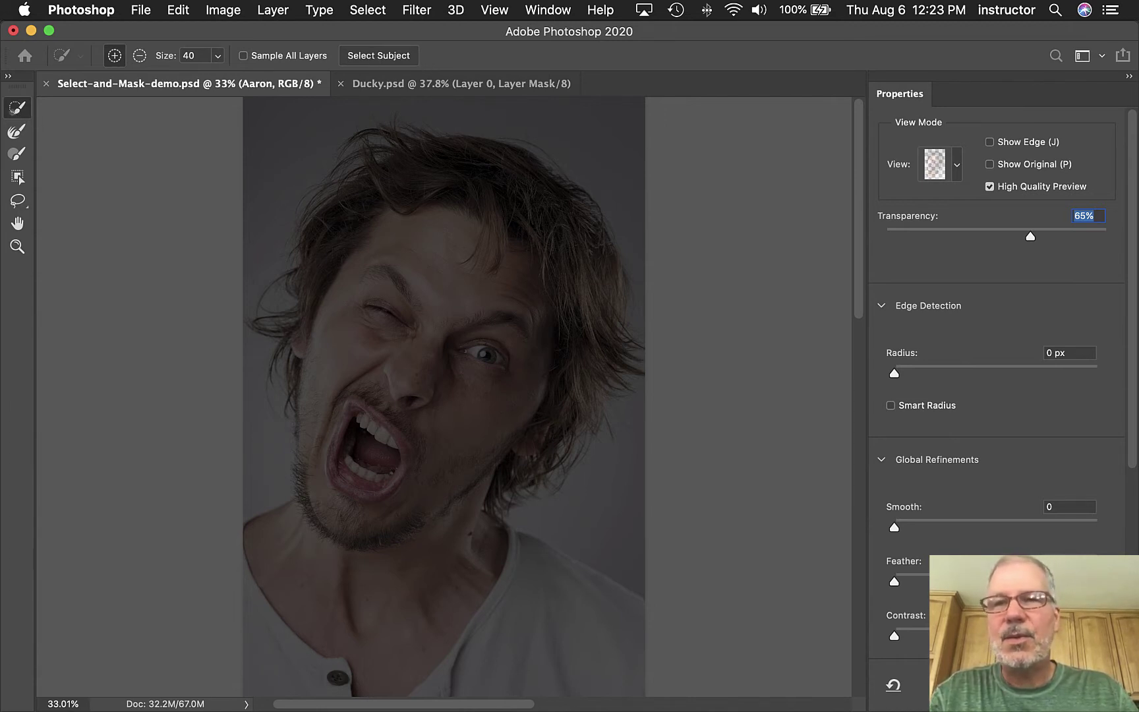
Apply Select Subject to the portrait and set the transparency to 88% to check the hair edges.
{"action": "left_click", "coordinate": [406, 57]}
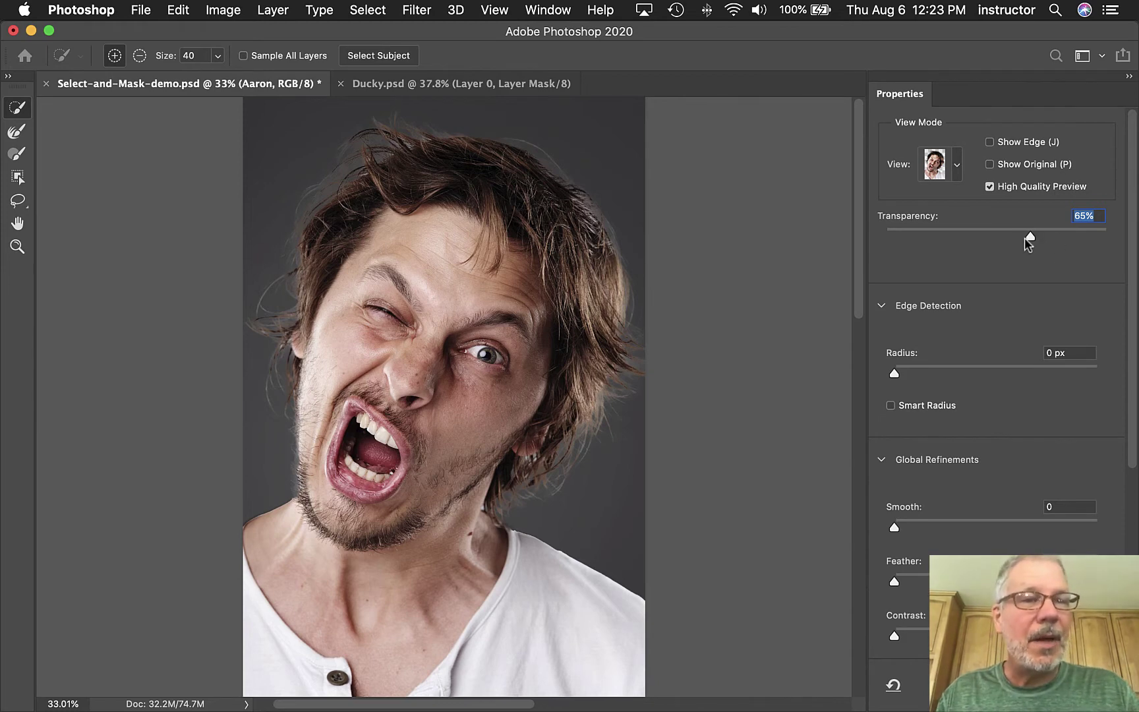
{"action": "left_click_drag", "start_coordinate": [1050, 238], "coordinate": [1079, 237]}
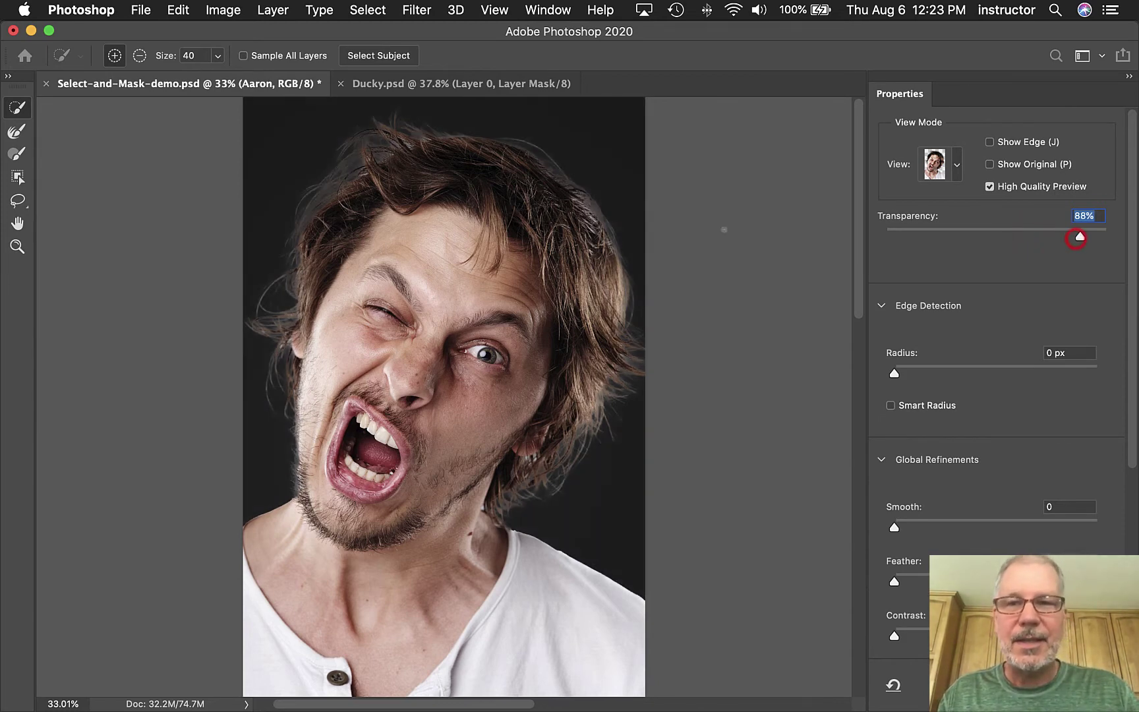
{"action": "key", "text": "super+equal"}
{"action": "key", "text": "super+equal"}
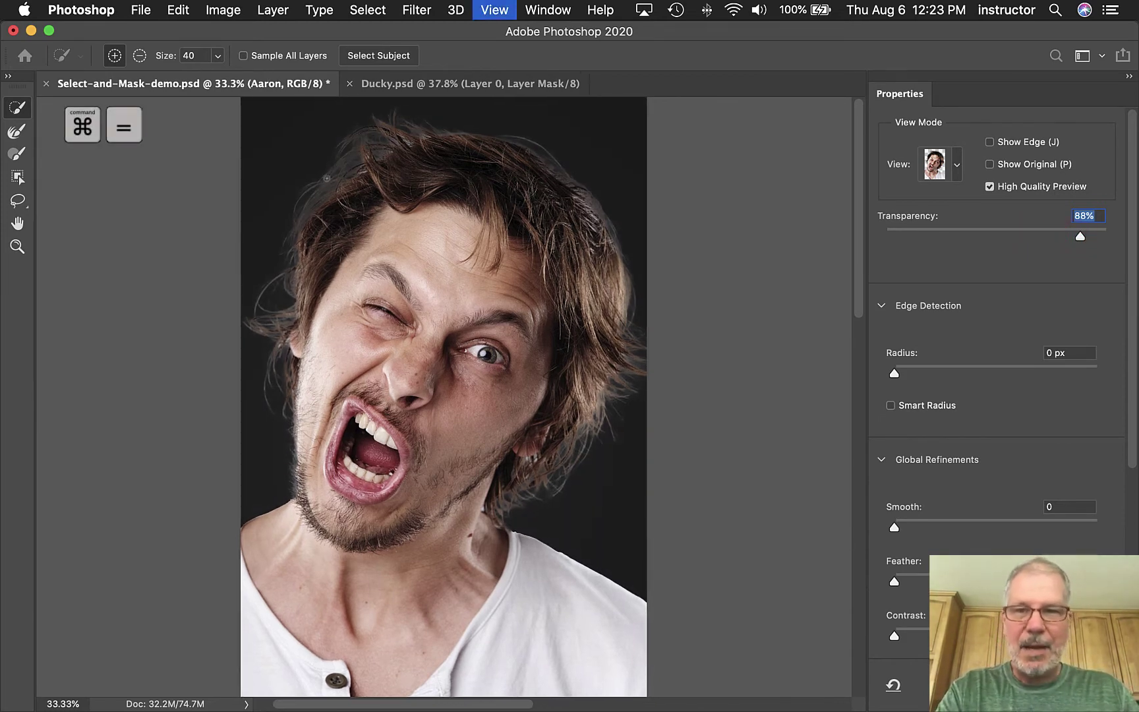
{"action": "key", "text": "super+equal"}
{"action": "scroll", "coordinate": [666, 505], "scroll_direction": "right", "scroll_amount": 5}
{"action": "scroll", "coordinate": [665, 505], "scroll_direction": "down", "scroll_amount": 3}
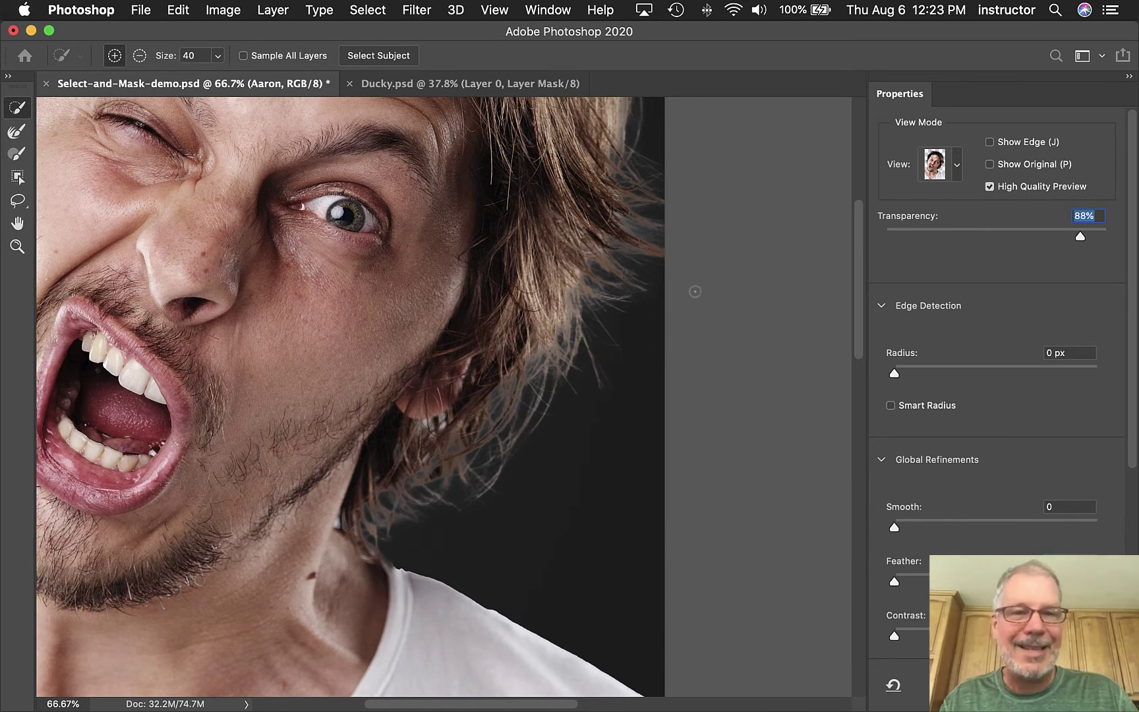
Check the selection edge along the shirt's shoulder at several transparency levels, and set the transparency to 25%.
{"action": "left_click_drag", "start_coordinate": [1081, 237], "coordinate": [963, 236]}
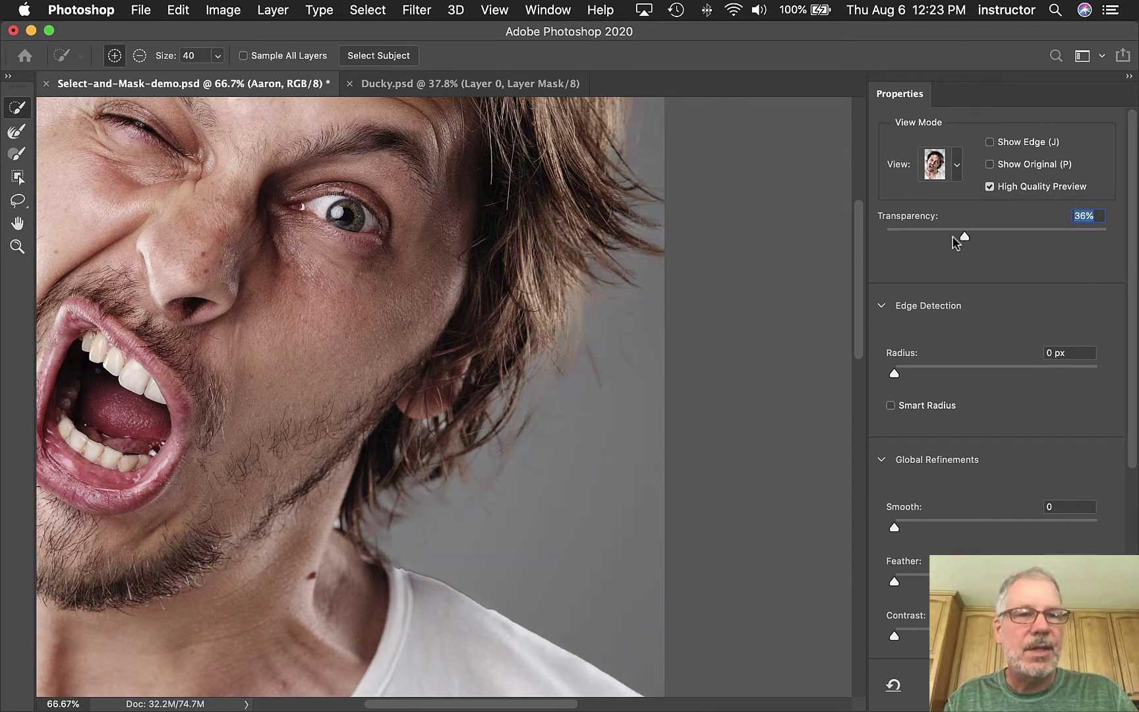
{"action": "left_click_drag", "start_coordinate": [340, 523], "coordinate": [446, 342]}
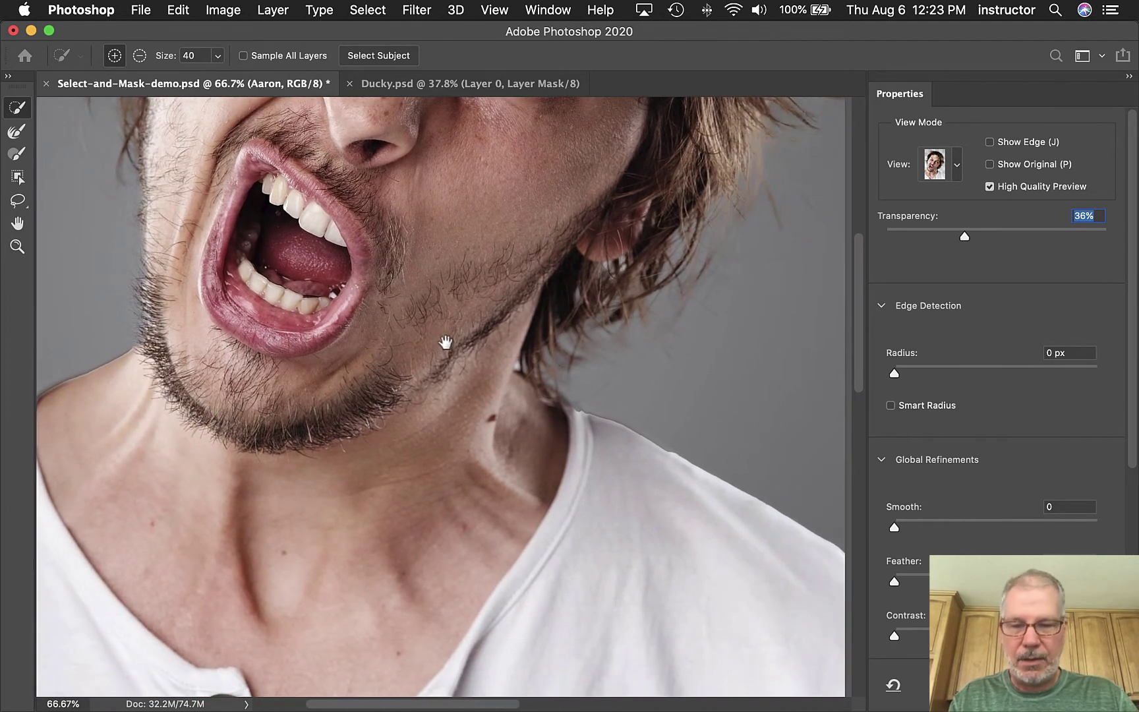
{"action": "left_click", "coordinate": [580, 402], "text": "super"}
{"action": "left_click", "coordinate": [619, 429], "text": "super"}
{"action": "left_click_drag", "start_coordinate": [597, 419], "coordinate": [445, 397]}
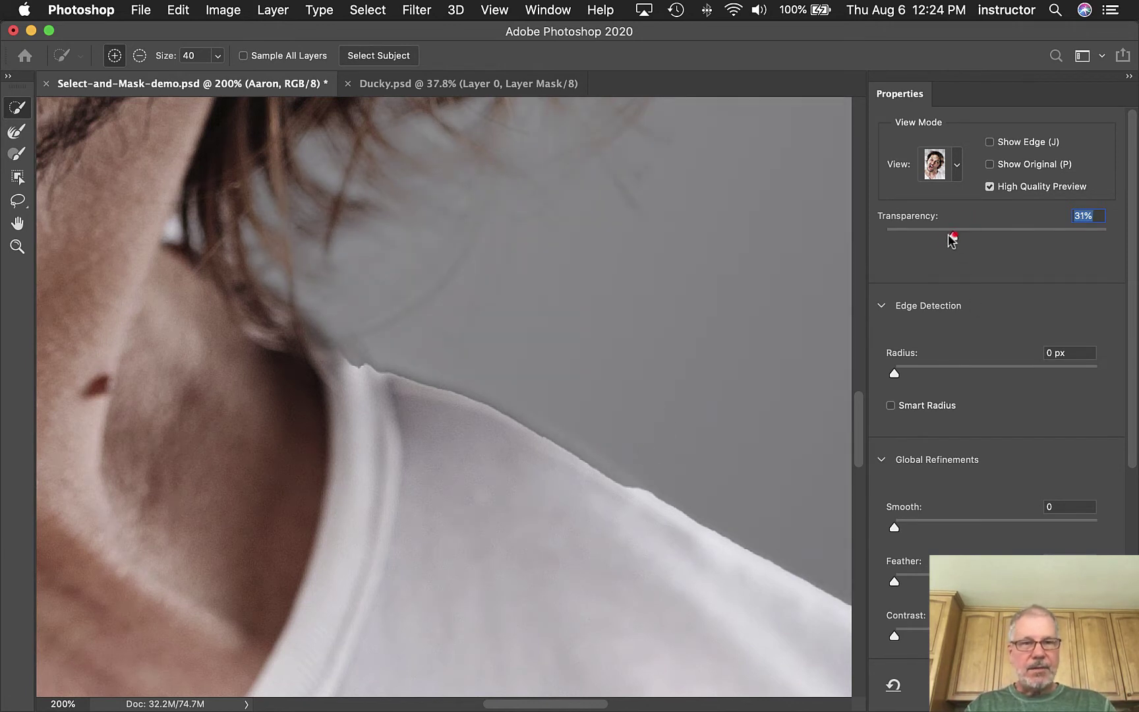
{"action": "left_click_drag", "start_coordinate": [951, 240], "coordinate": [929, 236]}
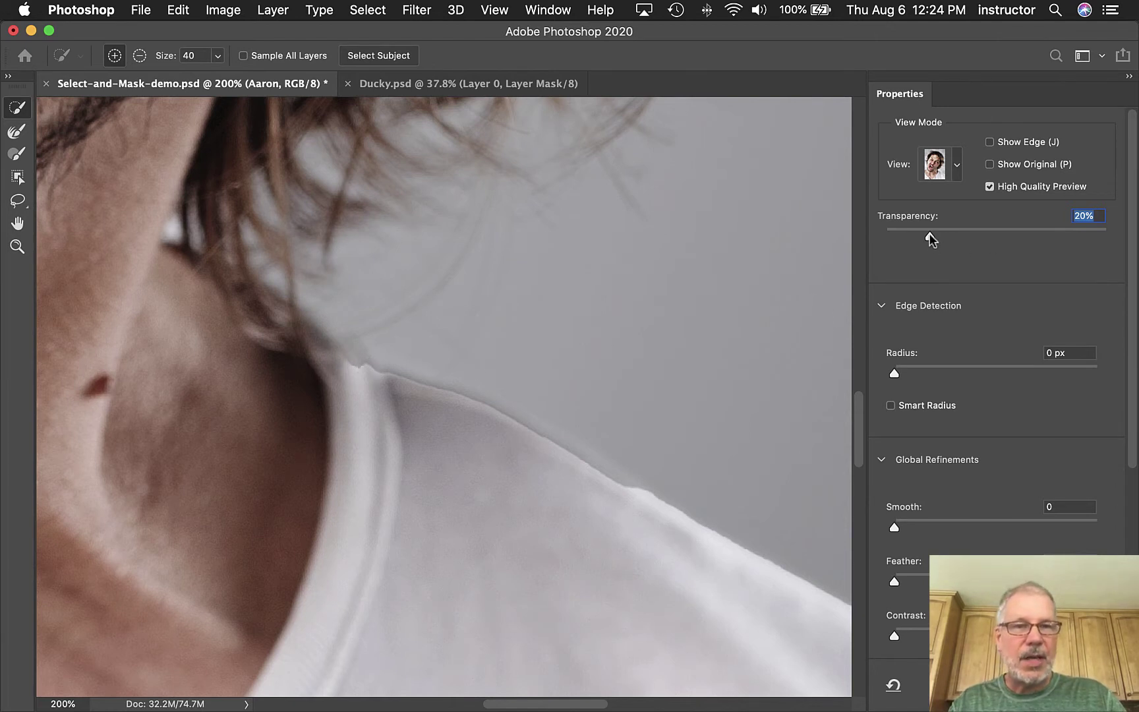
{"action": "left_click_drag", "start_coordinate": [931, 238], "coordinate": [803, 229]}
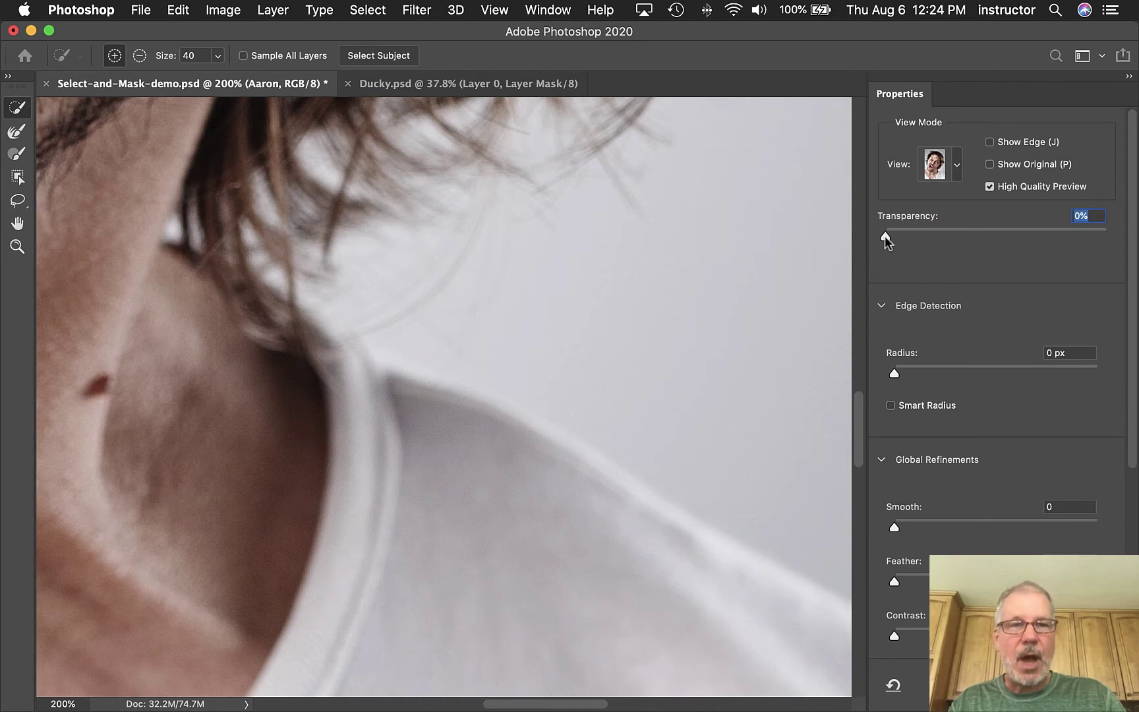
{"action": "left_click_drag", "start_coordinate": [885, 236], "coordinate": [941, 238]}
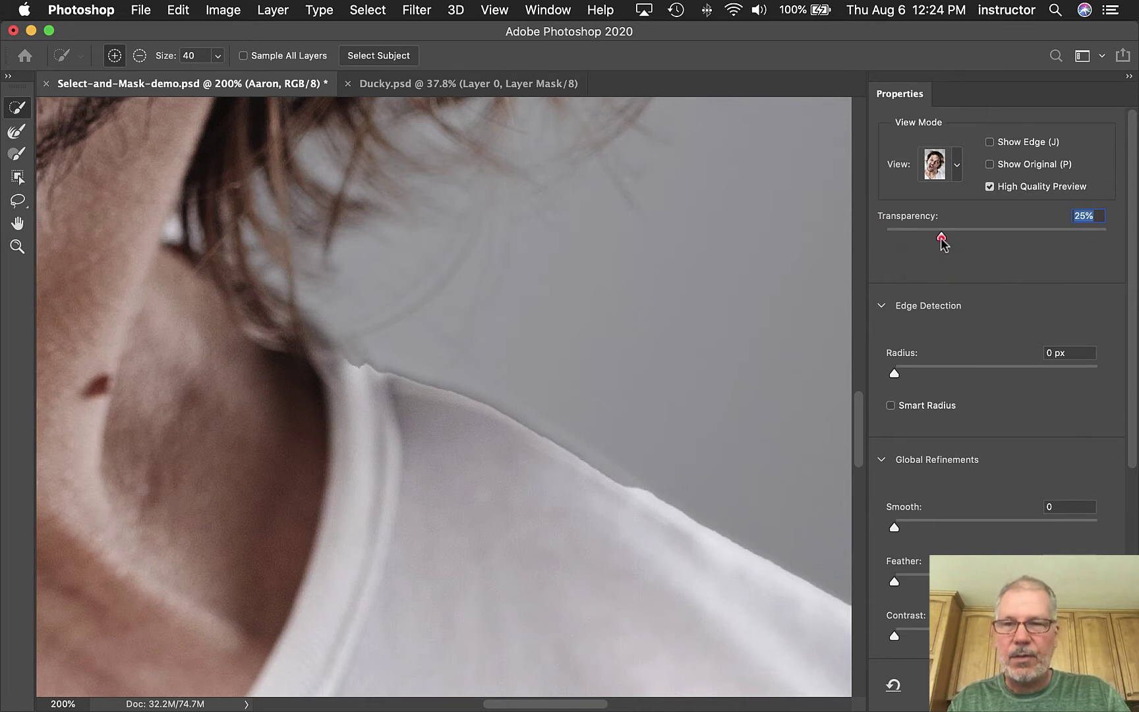
{"action": "left_click", "coordinate": [941, 237]}
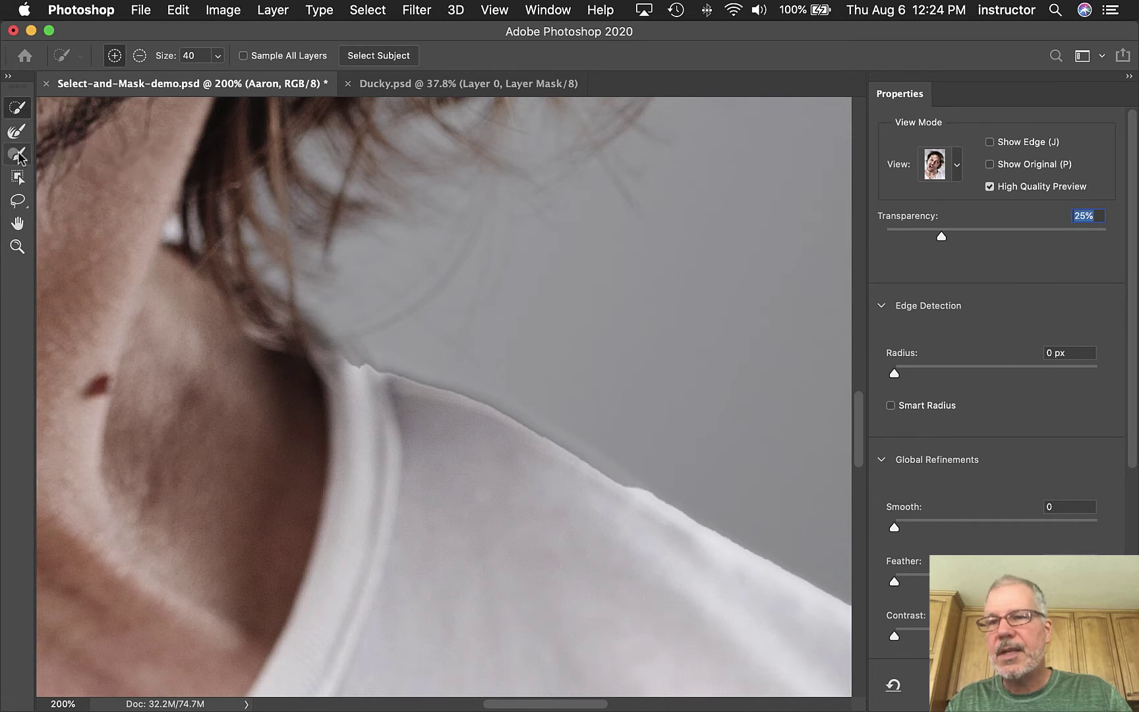
Try a Brush tool stroke from the shirt collar into the grey background, and undo it.
{"action": "left_click", "coordinate": [13, 158]}
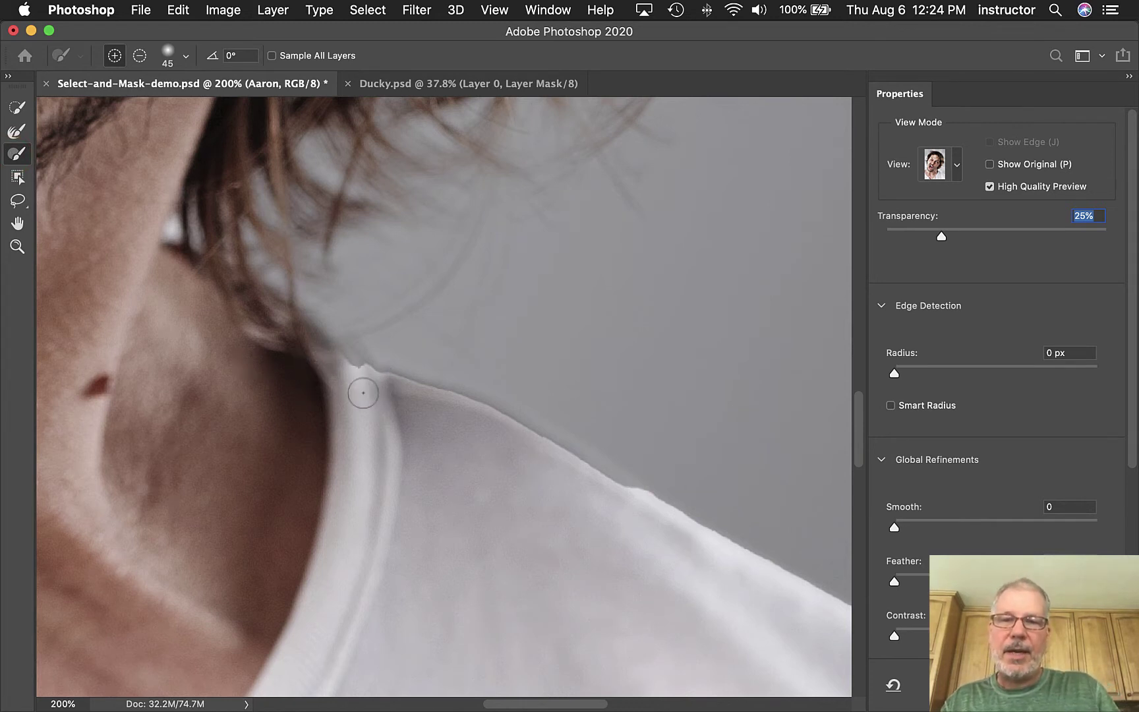
{"action": "left_click_drag", "start_coordinate": [376, 396], "coordinate": [653, 328]}
{"action": "key", "text": "super+z"}
{"action": "key", "text": "z"}
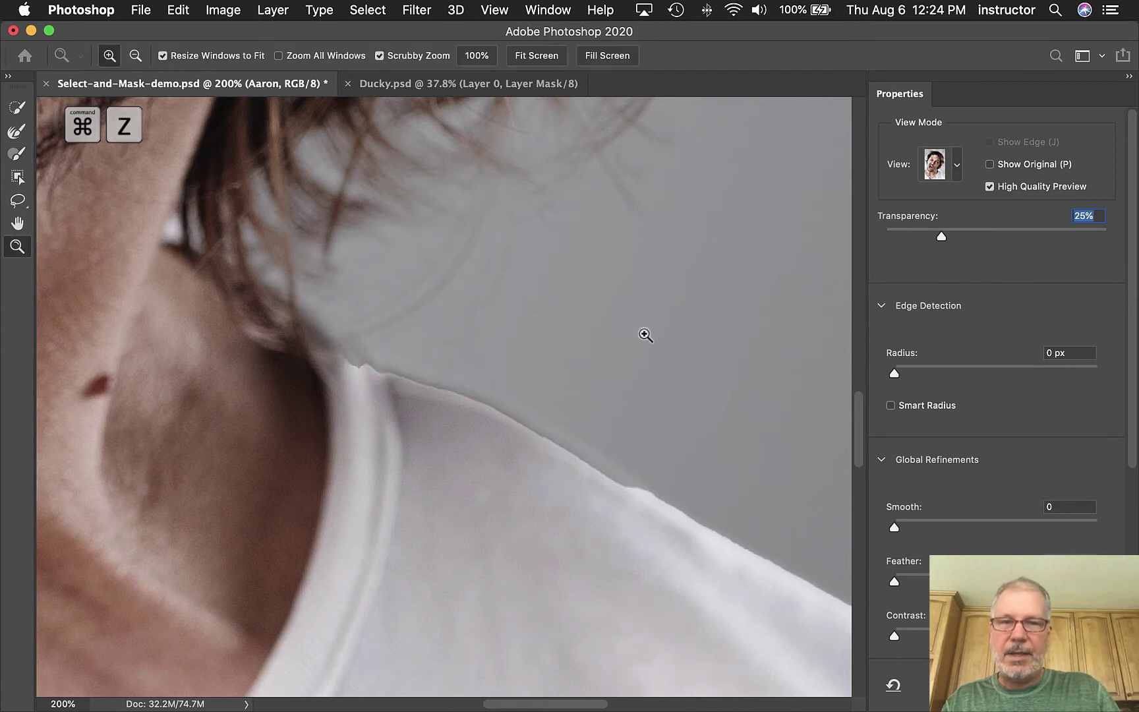
Set up the Brush tool with 50% hardness and a 36 px size.
{"action": "left_click", "coordinate": [17, 156]}
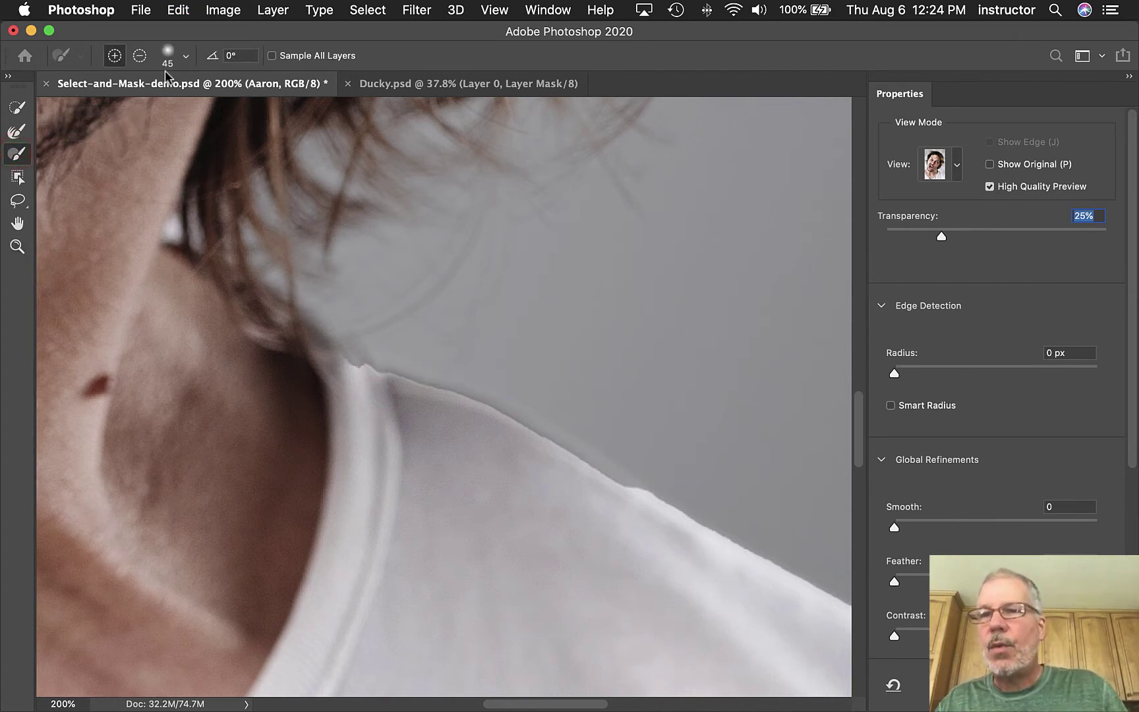
{"action": "left_click", "coordinate": [186, 56]}
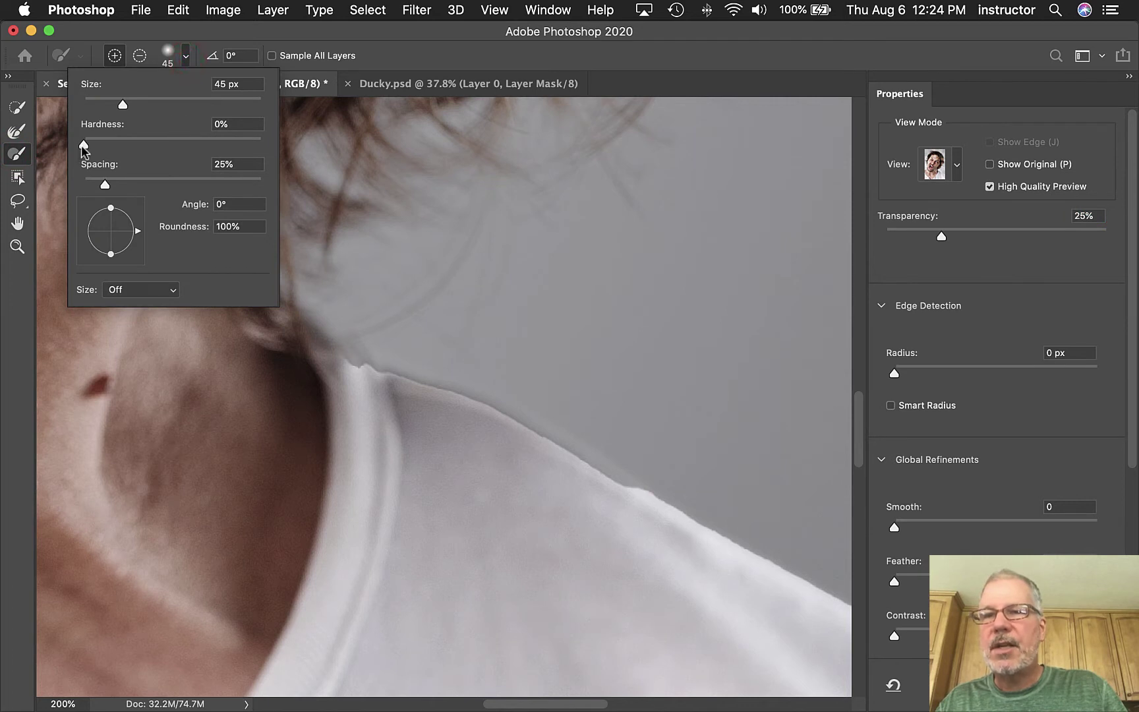
{"action": "left_click_drag", "start_coordinate": [83, 145], "coordinate": [172, 150]}
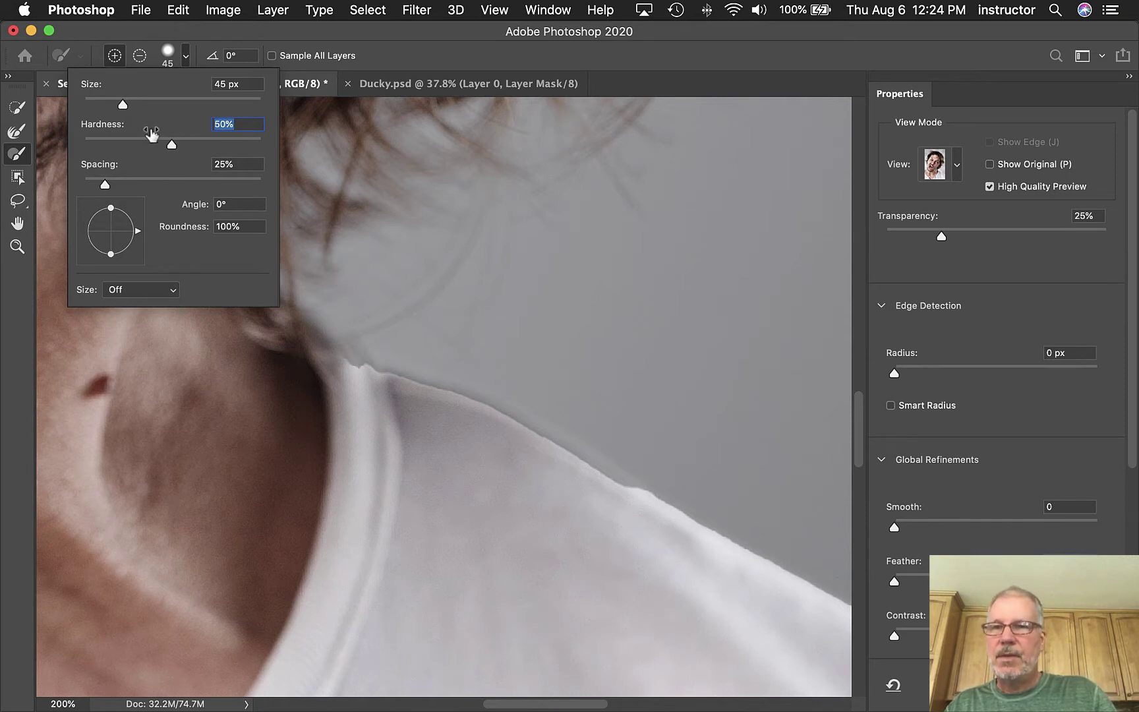
{"action": "left_click_drag", "start_coordinate": [121, 105], "coordinate": [115, 104]}
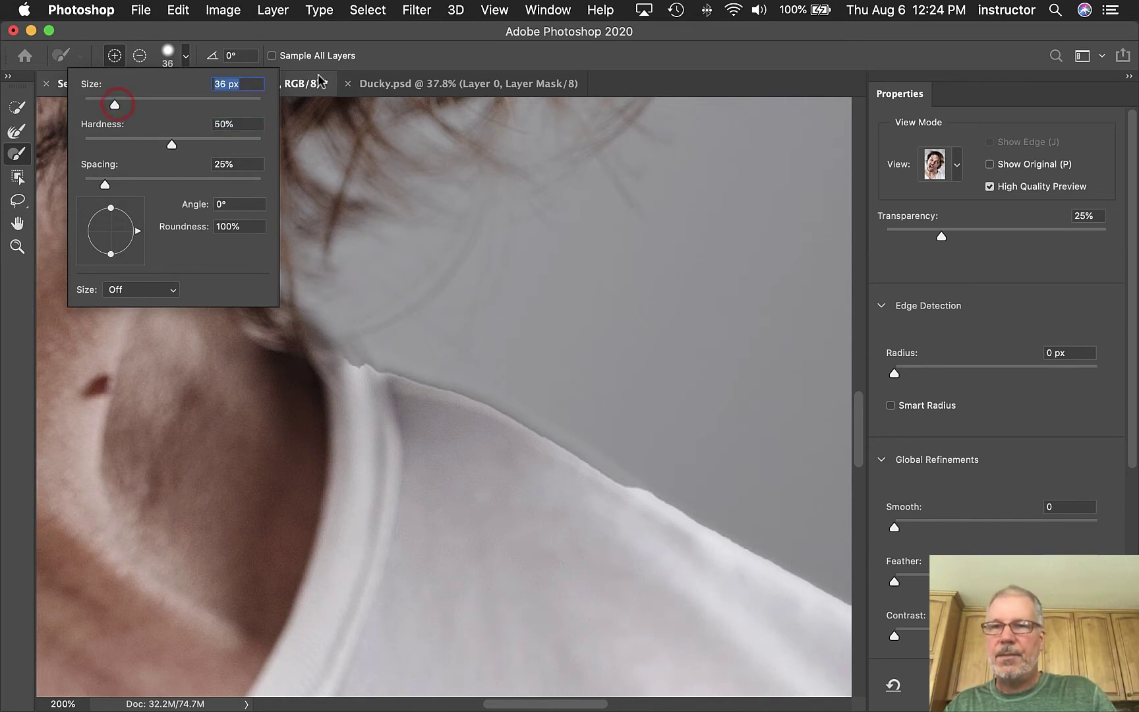
Paint the missing shirt collar and shoulder edge into the selection with the Brush tool in add mode.
{"action": "left_click", "coordinate": [415, 58]}
{"action": "left_click", "coordinate": [114, 56]}
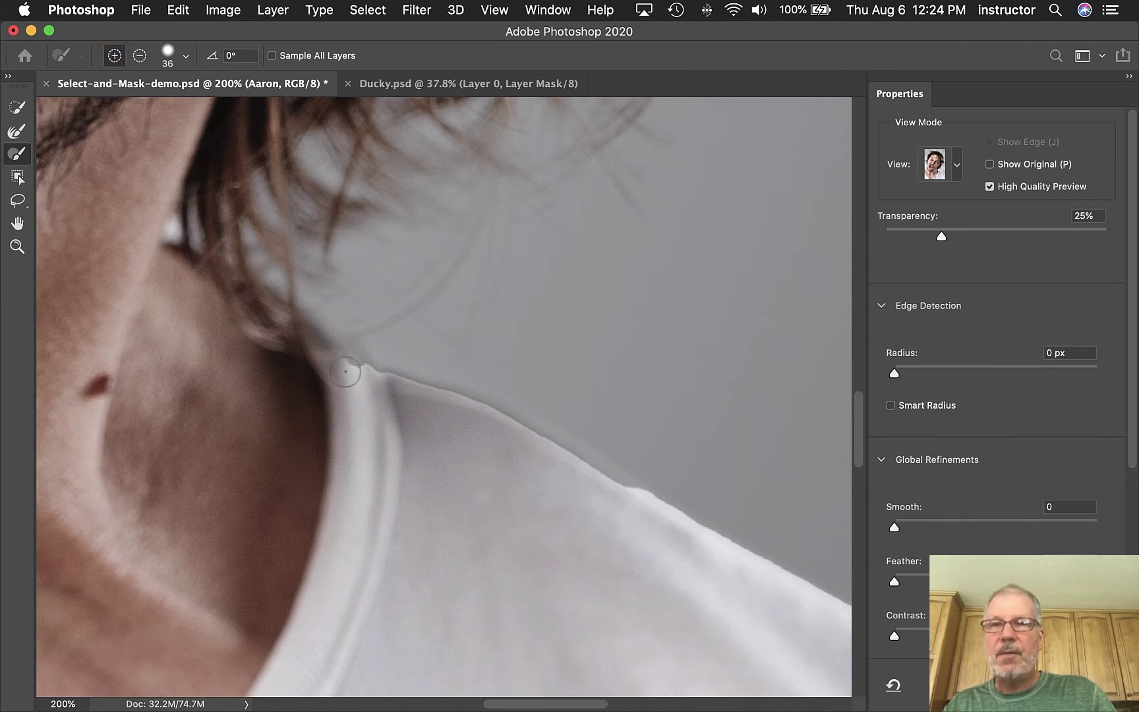
{"action": "left_click", "coordinate": [139, 56]}
{"action": "left_click", "coordinate": [114, 56]}
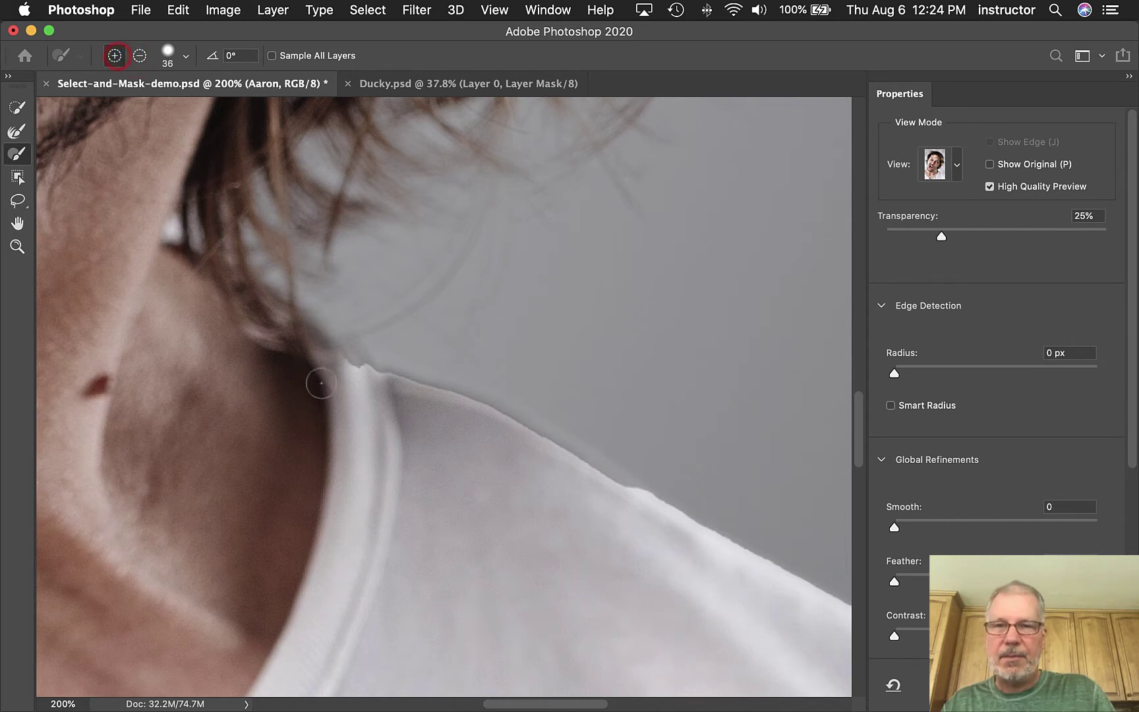
{"action": "mouse_move", "coordinate": [150, 243]}
{"action": "left_mouse_down"}
{"action": "mouse_move", "coordinate": [287, 293]}
{"action": "mouse_move", "coordinate": [343, 353]}
{"action": "mouse_move", "coordinate": [328, 351]}
{"action": "left_mouse_up"}
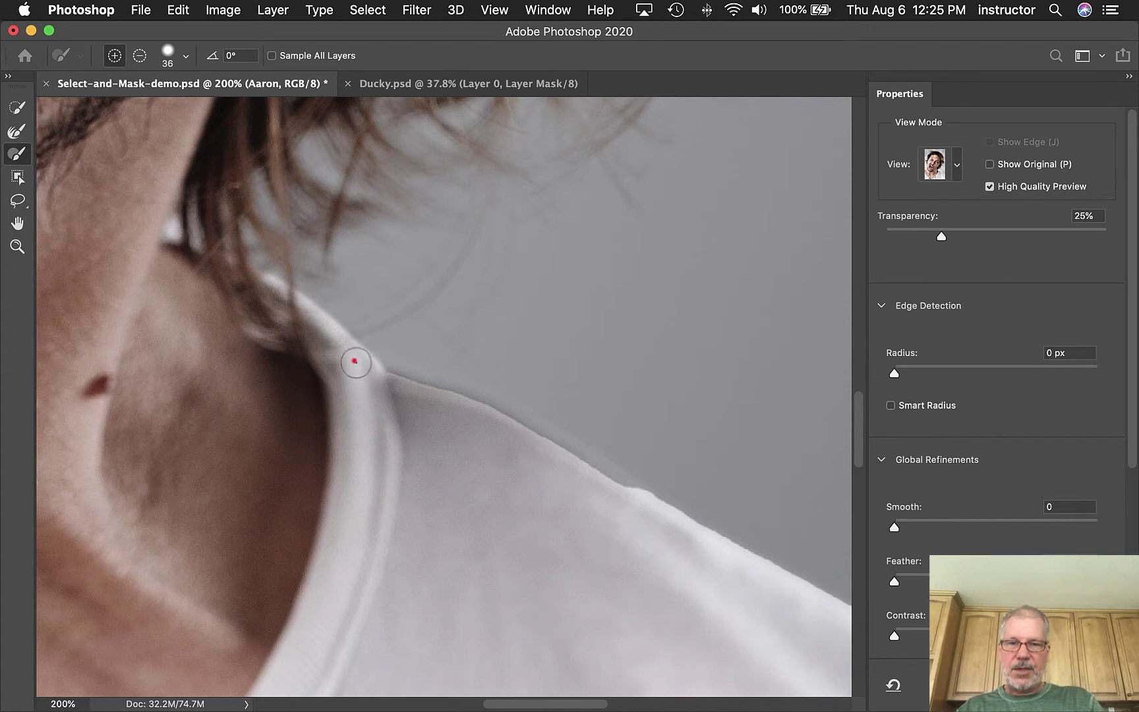
{"action": "mouse_move", "coordinate": [354, 361]}
{"action": "left_mouse_down"}
{"action": "mouse_move", "coordinate": [506, 421]}
{"action": "mouse_move", "coordinate": [642, 511]}
{"action": "mouse_move", "coordinate": [573, 468]}
{"action": "left_mouse_up"}
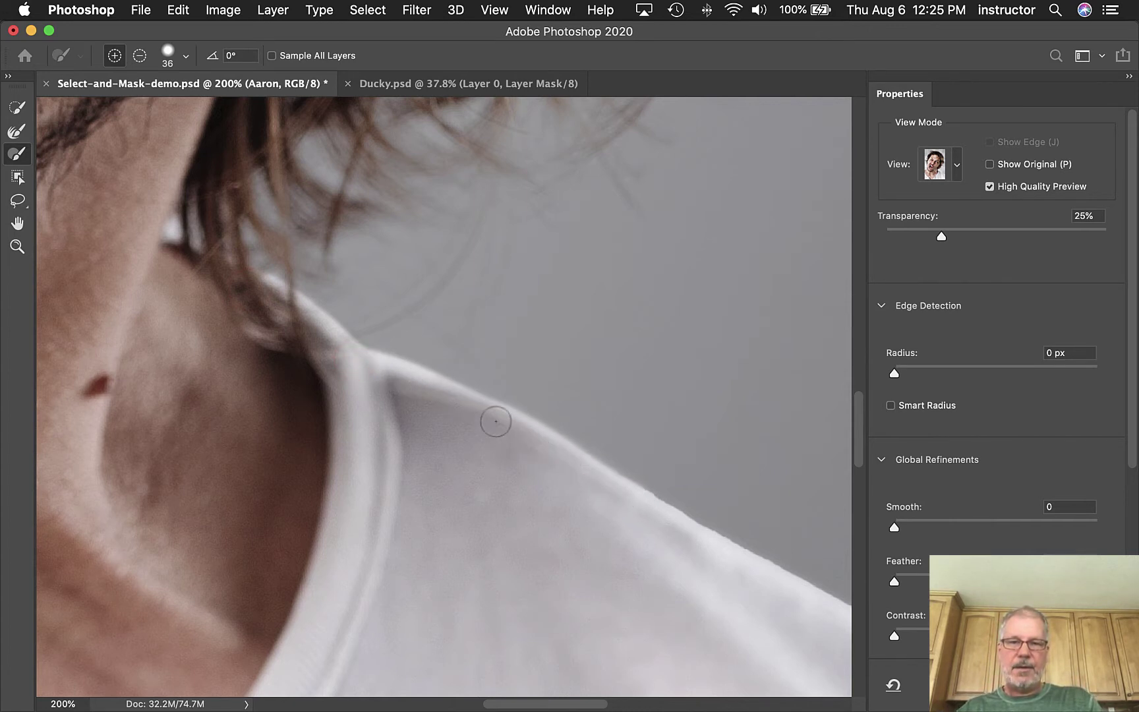
Set the transparency to 15% and brush the neck and shoulder edge below the beard on the opposite side into the selection.
{"action": "mouse_move", "coordinate": [318, 401]}
{"action": "left_mouse_down"}
{"action": "mouse_move", "coordinate": [264, 344]}
{"action": "mouse_move", "coordinate": [358, 427]}
{"action": "mouse_move", "coordinate": [220, 429]}
{"action": "mouse_move", "coordinate": [394, 401]}
{"action": "mouse_move", "coordinate": [279, 317]}
{"action": "mouse_move", "coordinate": [272, 472]}
{"action": "left_mouse_up"}
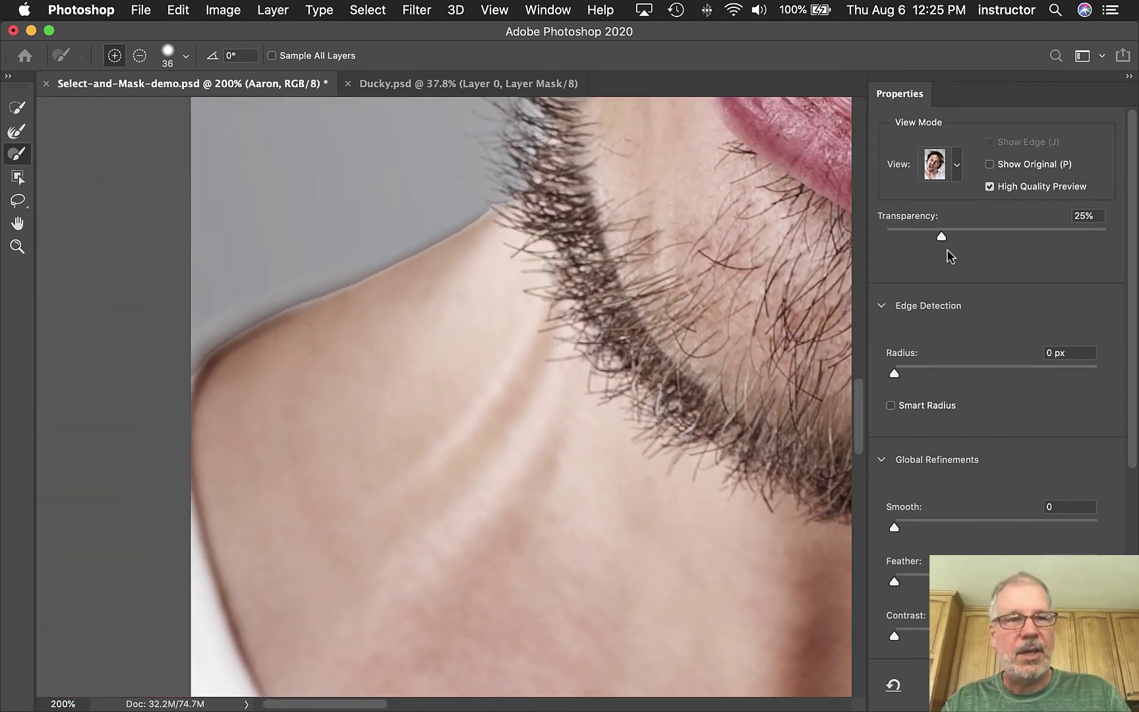
{"action": "left_click", "coordinate": [938, 238]}
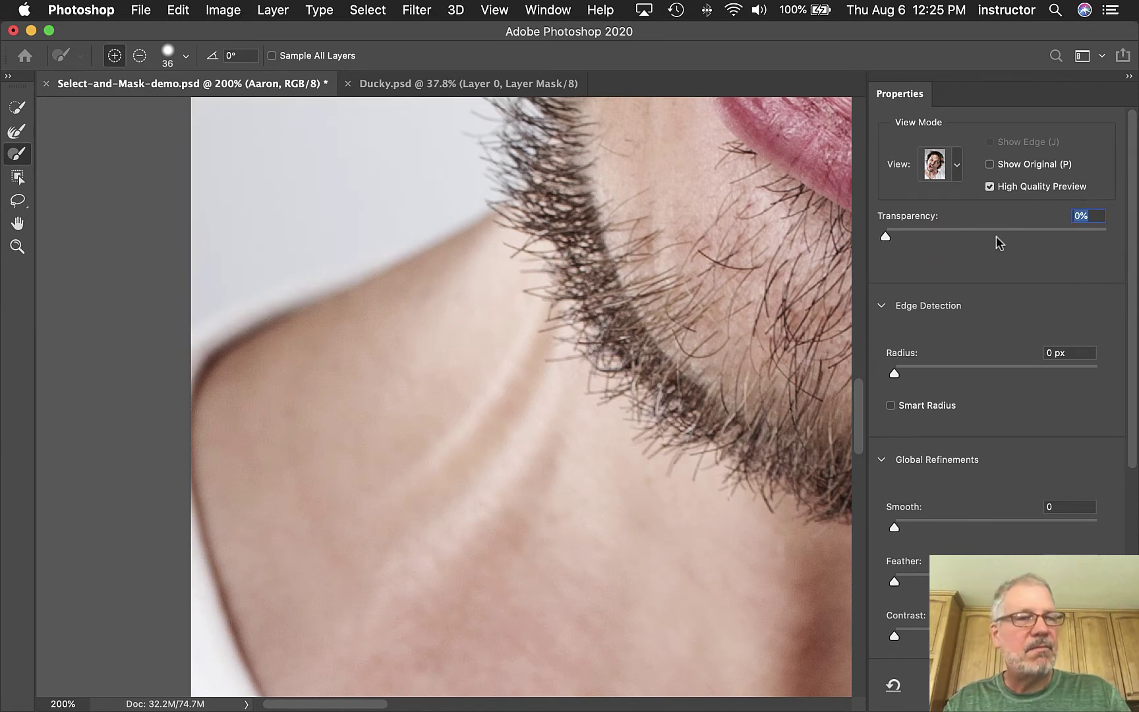
{"action": "left_click_drag", "start_coordinate": [883, 236], "coordinate": [918, 234]}
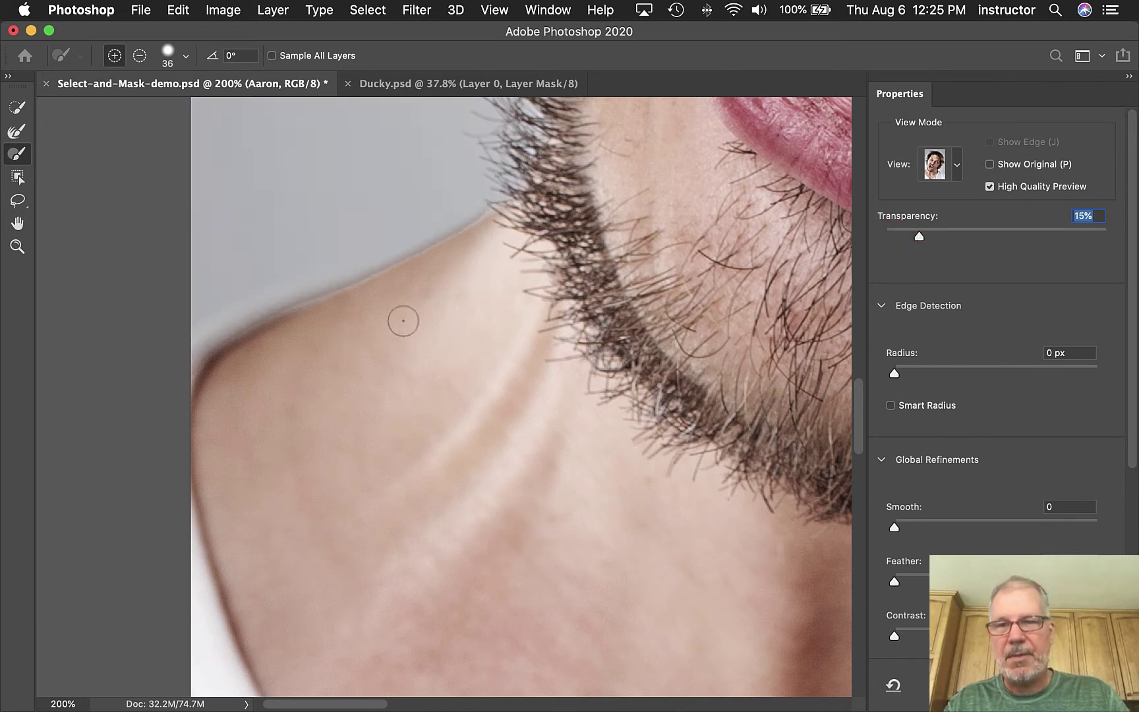
{"action": "mouse_move", "coordinate": [491, 229]}
{"action": "left_mouse_down"}
{"action": "mouse_move", "coordinate": [240, 319]}
{"action": "mouse_move", "coordinate": [196, 353]}
{"action": "left_mouse_up"}
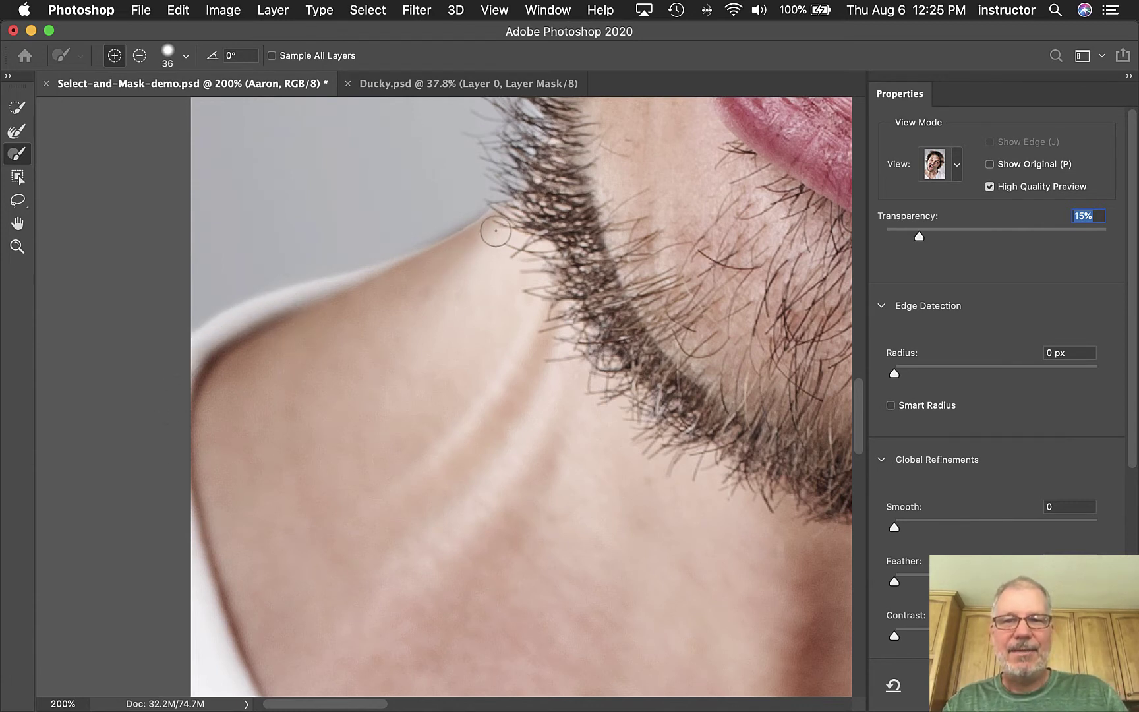
{"action": "left_click_drag", "start_coordinate": [500, 228], "coordinate": [483, 246]}
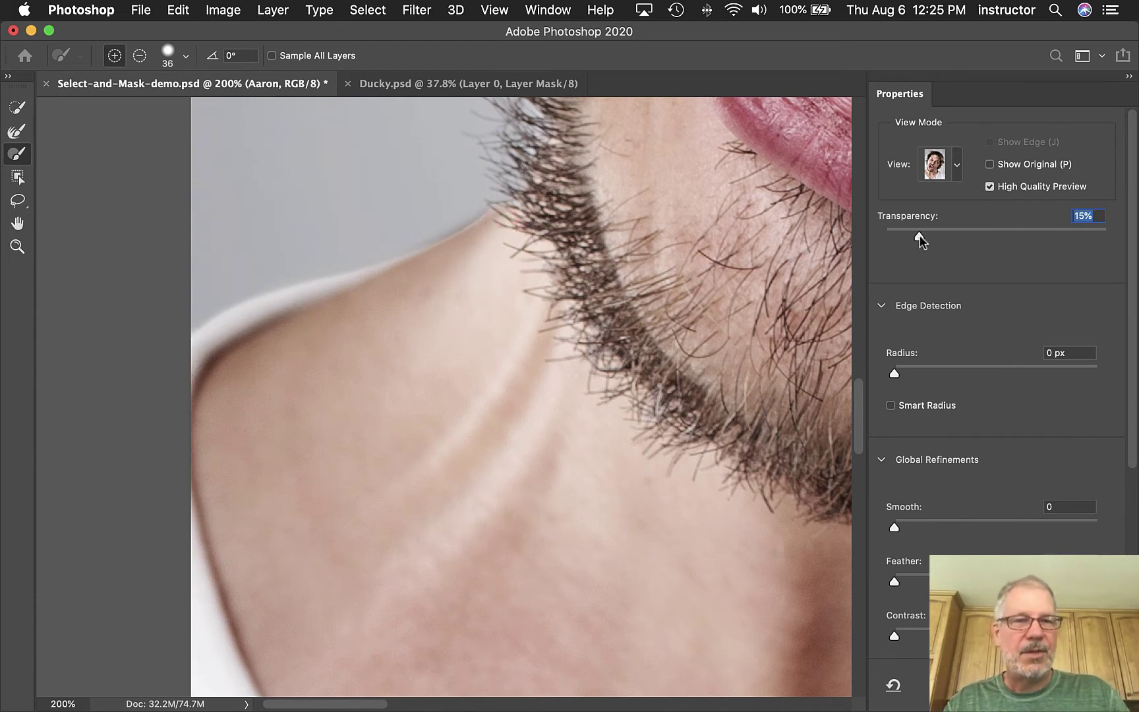
Check the whole portrait at 45% transparency, and switch the view mode to On Layers.
{"action": "key", "text": "super+0"}
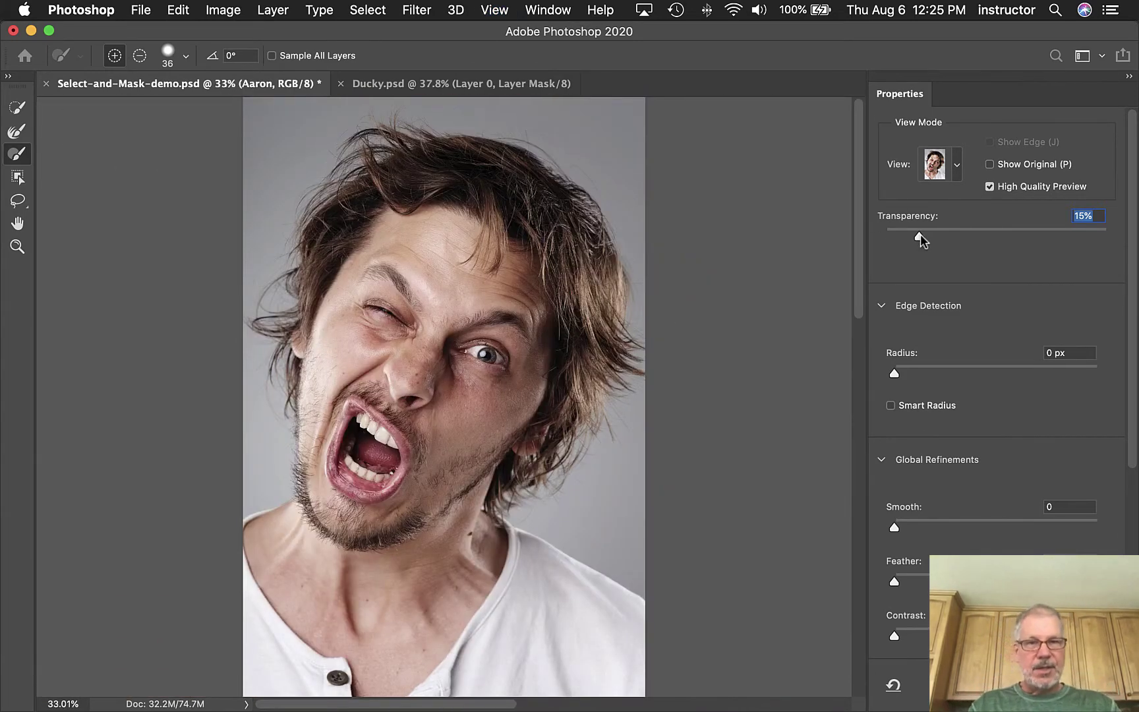
{"action": "left_click_drag", "start_coordinate": [920, 234], "coordinate": [984, 237]}
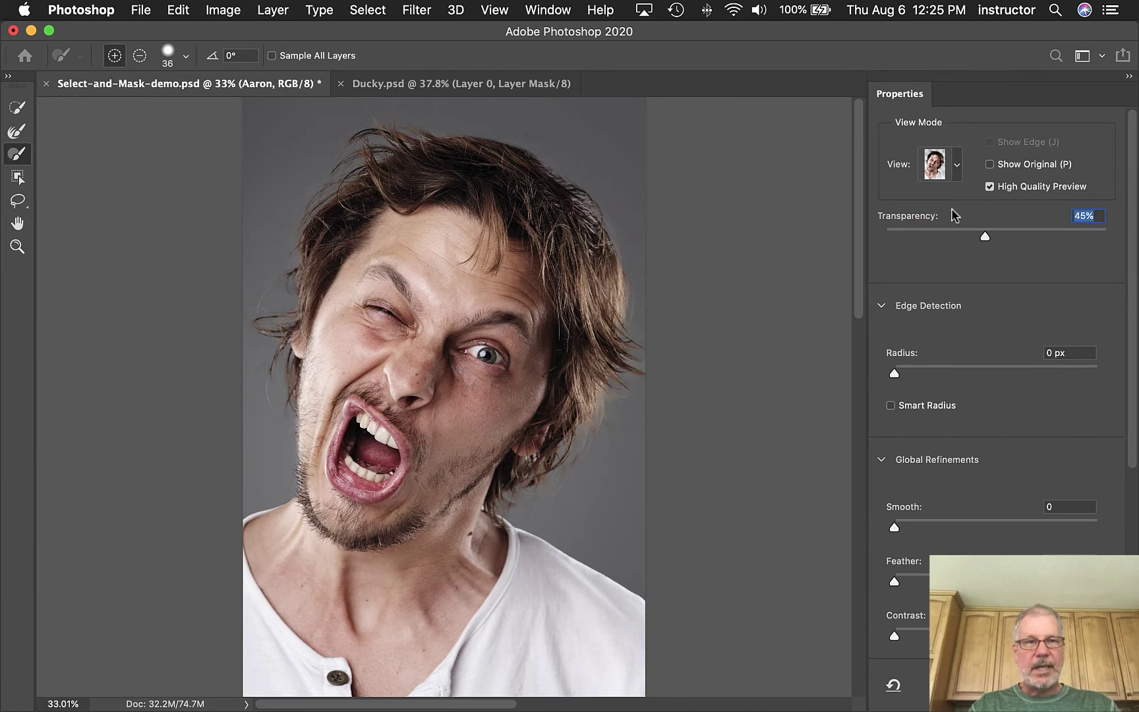
{"action": "left_click", "coordinate": [956, 165]}
{"action": "scroll", "coordinate": [935, 368], "scroll_direction": "down", "scroll_amount": 10}
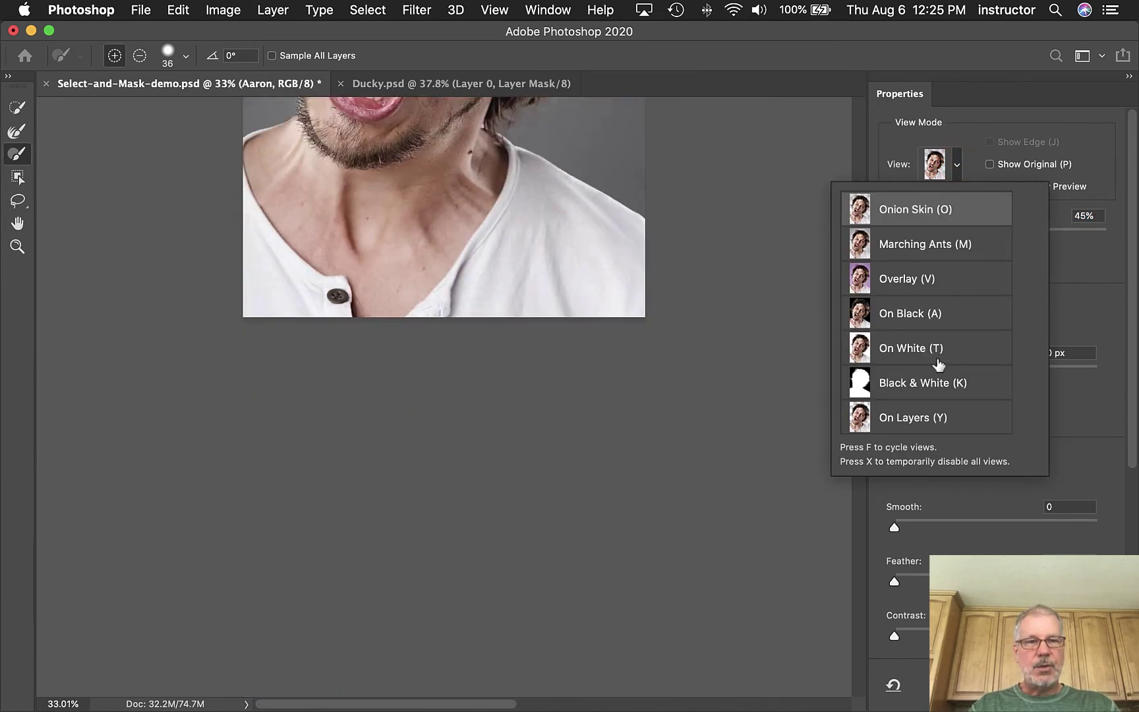
{"action": "scroll", "coordinate": [721, 326], "scroll_direction": "up", "scroll_amount": 7}
{"action": "scroll", "coordinate": [721, 329], "scroll_direction": "up", "scroll_amount": 2}
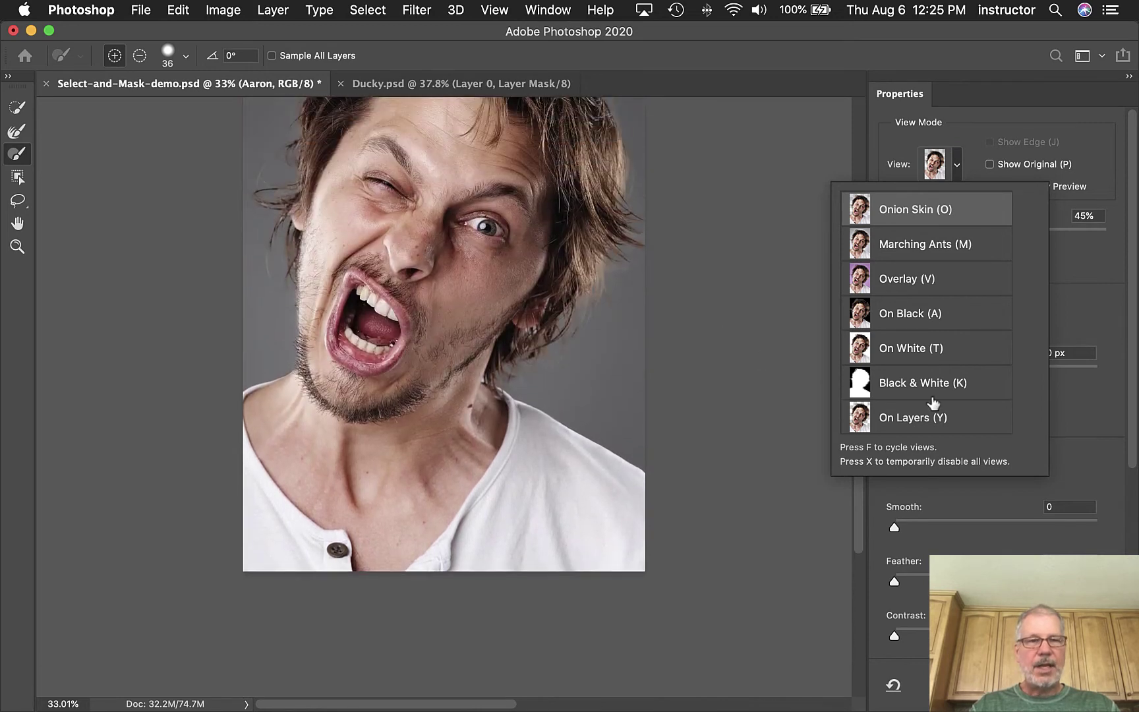
{"action": "key", "text": "super+0"}
{"action": "left_click", "coordinate": [907, 417]}
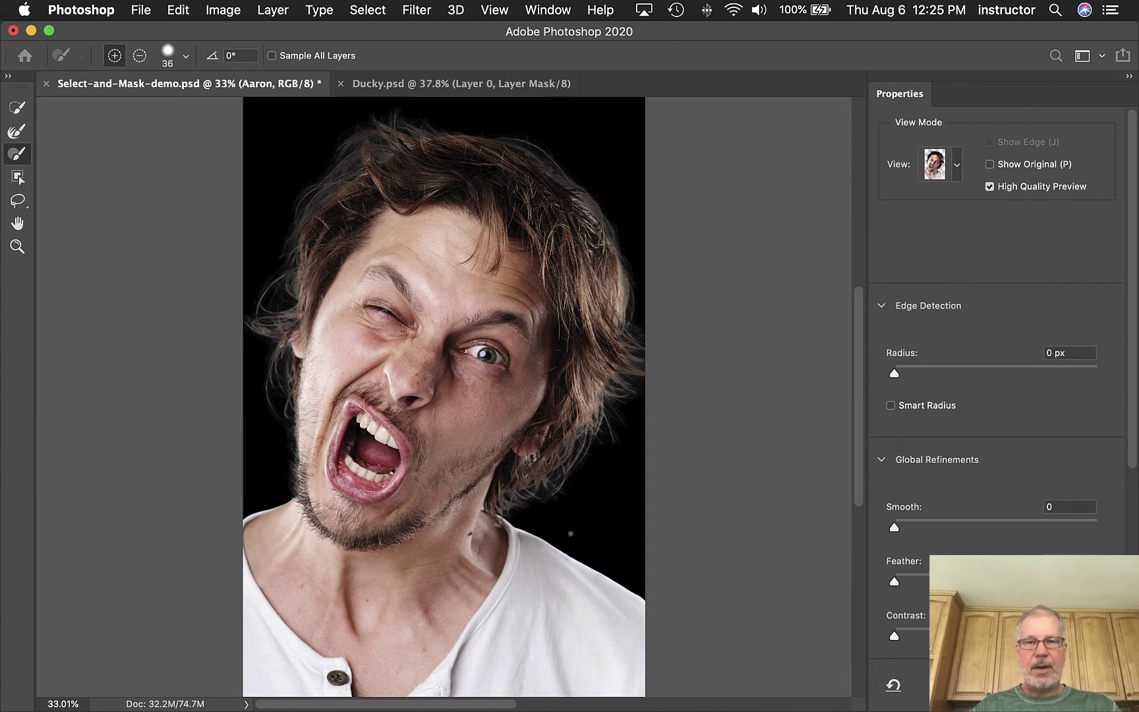
Examine the mask's hair edges on both sides of the head in the Black & White view.
{"action": "left_click", "coordinate": [956, 168]}
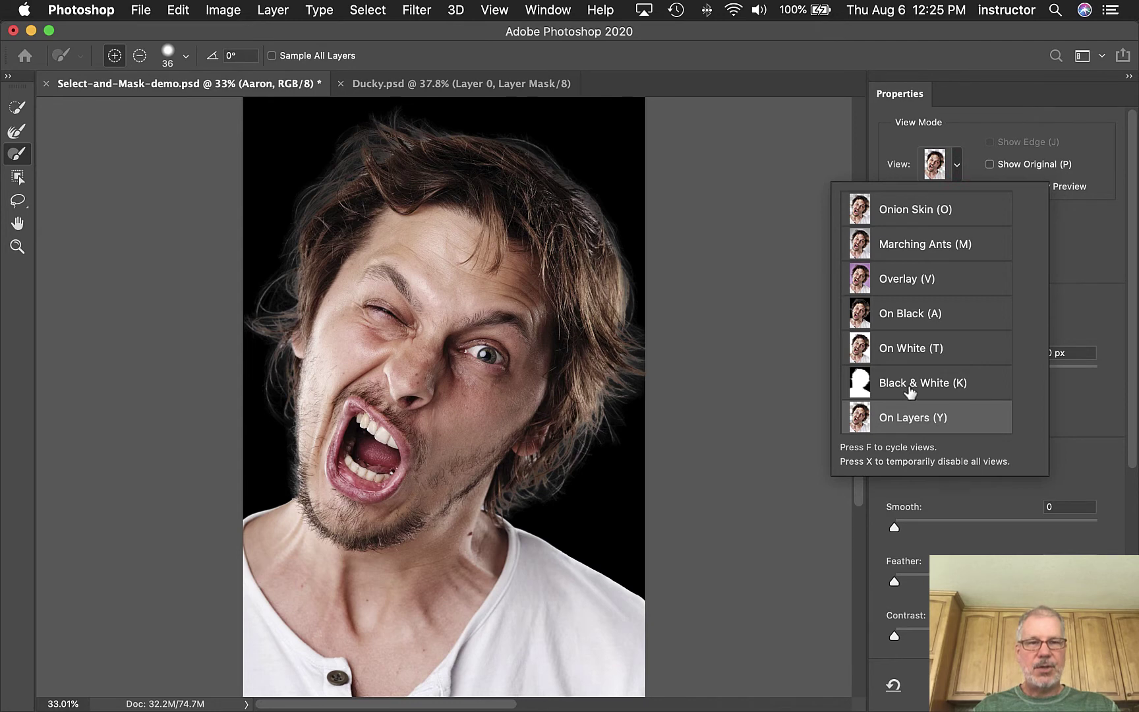
{"action": "left_click", "coordinate": [949, 384]}
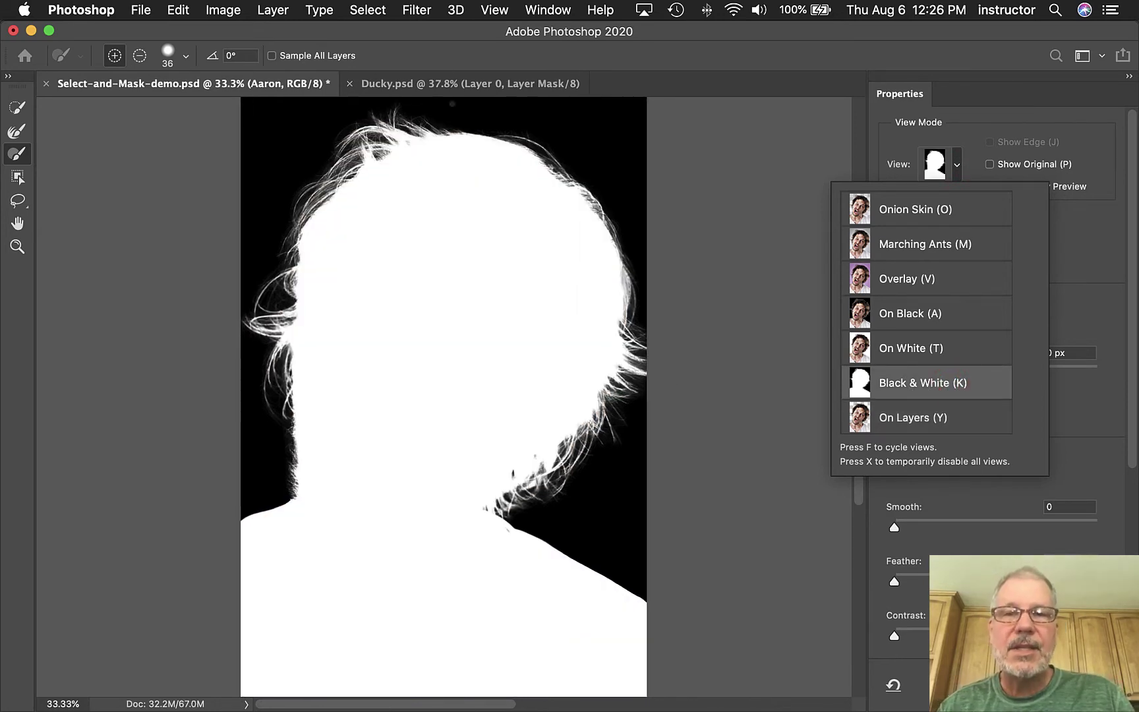
{"action": "key", "text": "super+equal"}
{"action": "key", "text": "super+equal"}
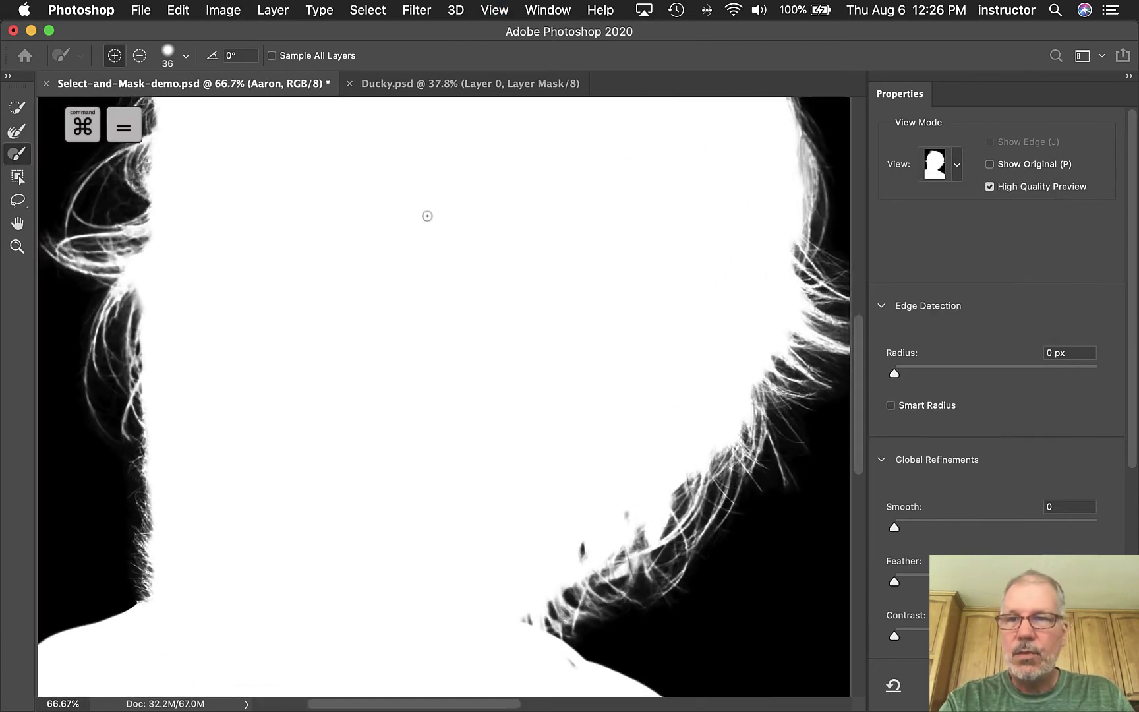
{"action": "left_click_drag", "start_coordinate": [664, 340], "coordinate": [440, 465]}
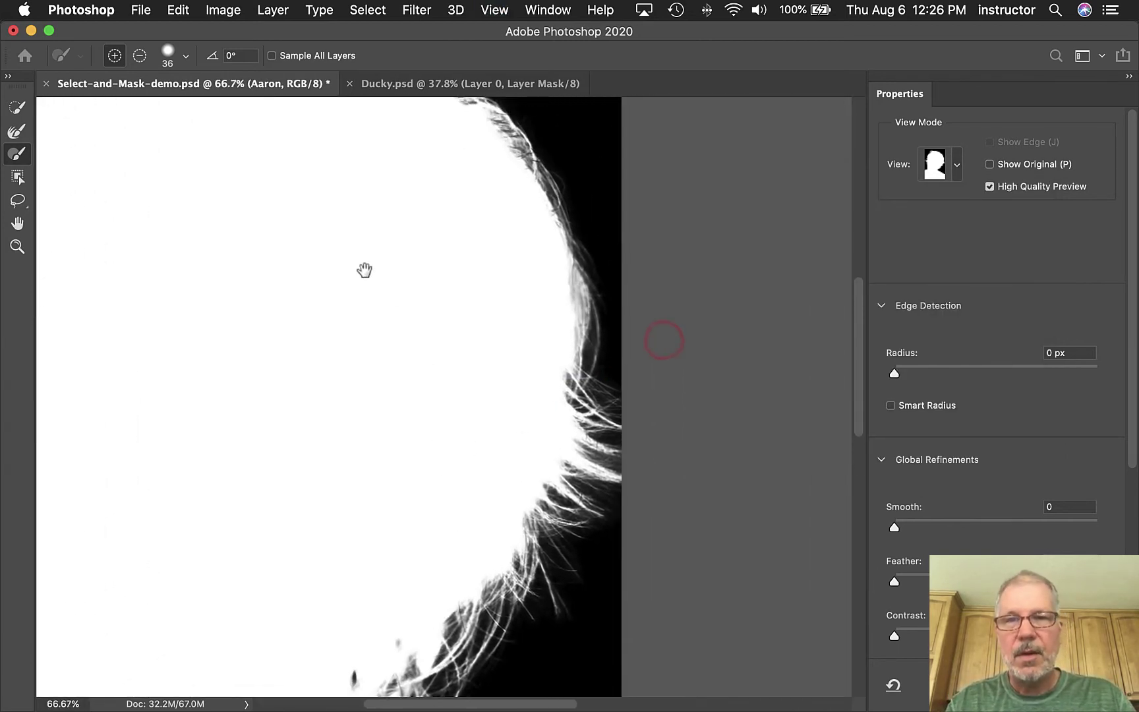
{"action": "left_click_drag", "start_coordinate": [364, 267], "coordinate": [709, 211]}
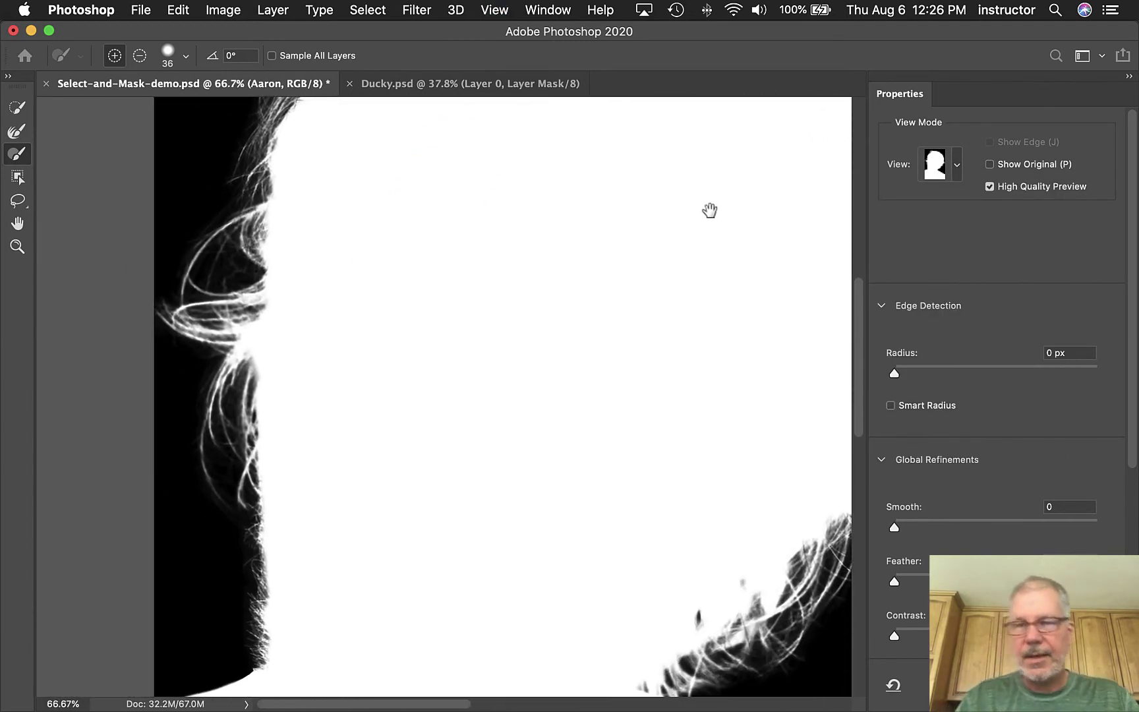
{"action": "key", "text": "super+0"}
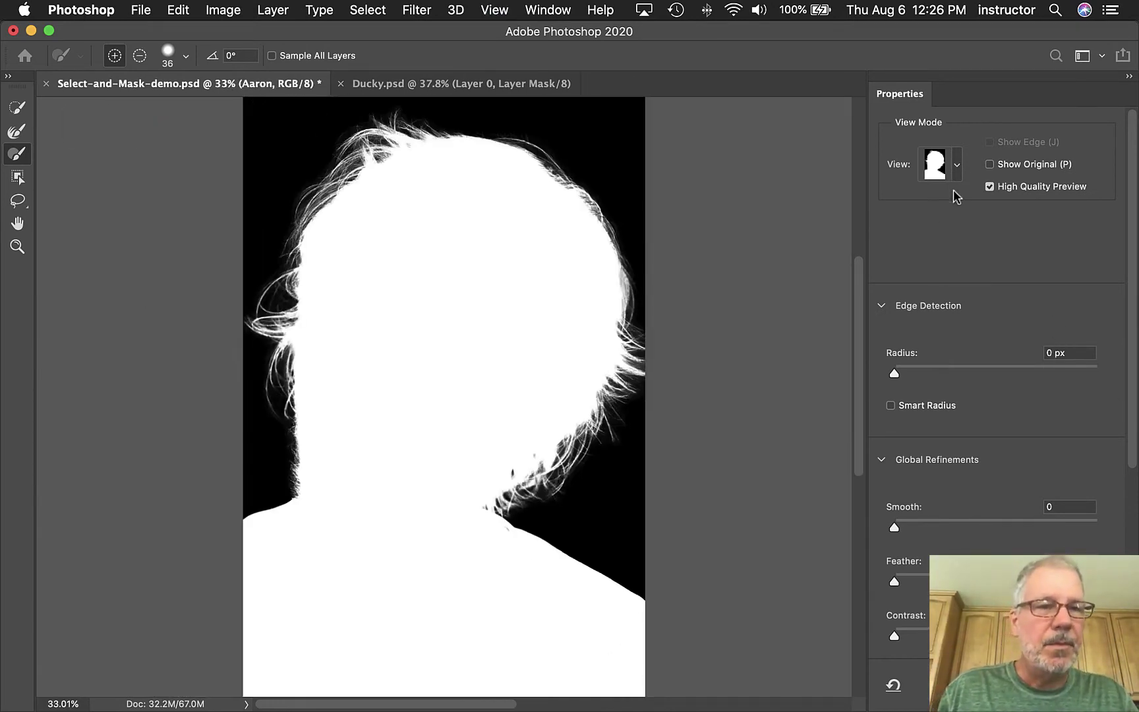
Return the view mode to On Layers and examine the wispy hair on top of the head at 200% zoom.
{"action": "left_click", "coordinate": [956, 167]}
{"action": "left_click", "coordinate": [925, 419]}
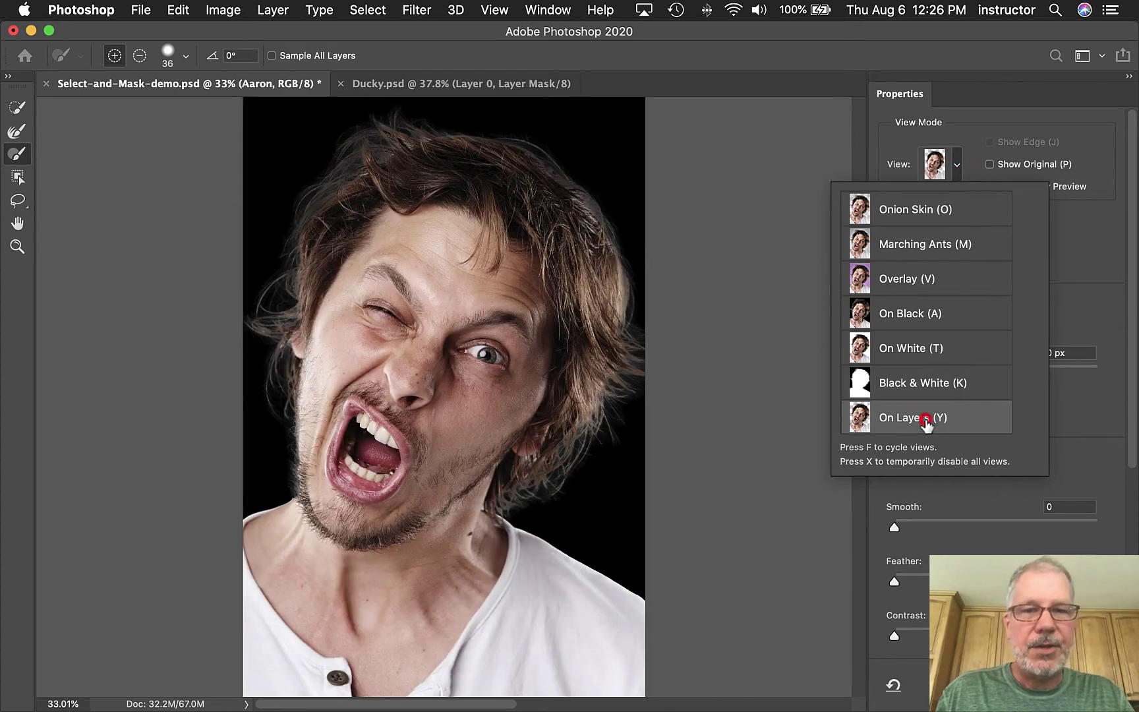
{"action": "left_click", "coordinate": [305, 216], "text": "super"}
{"action": "left_click", "coordinate": [368, 217], "text": "super"}
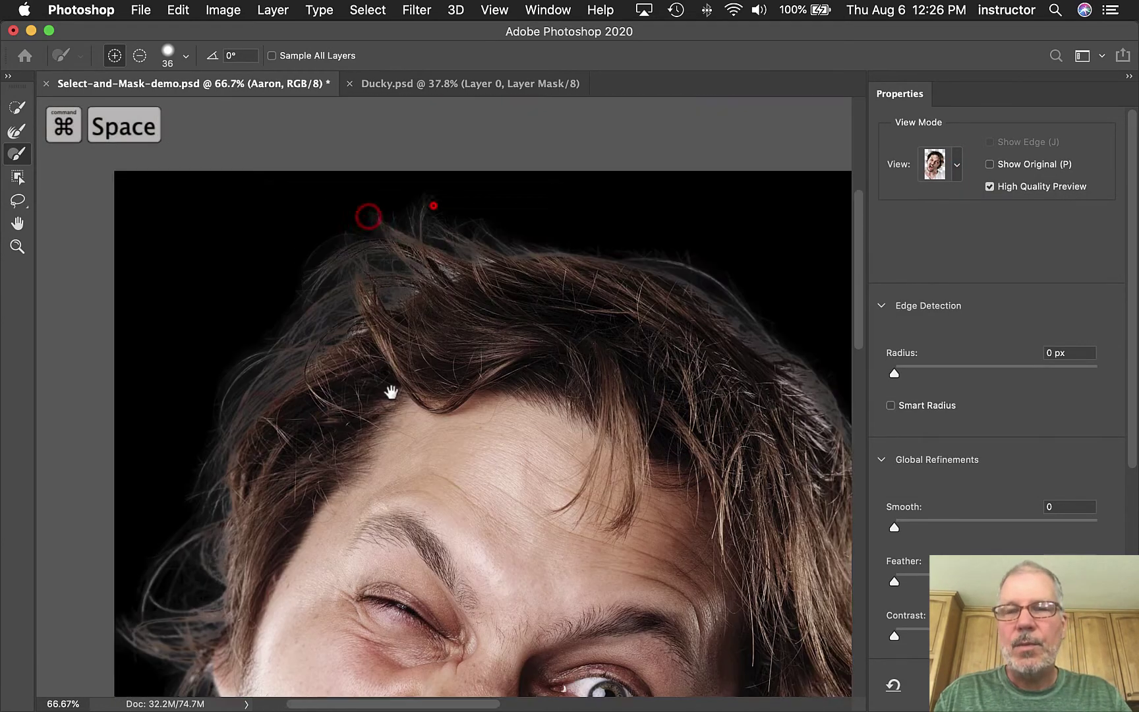
{"action": "left_click", "coordinate": [402, 330], "text": "super"}
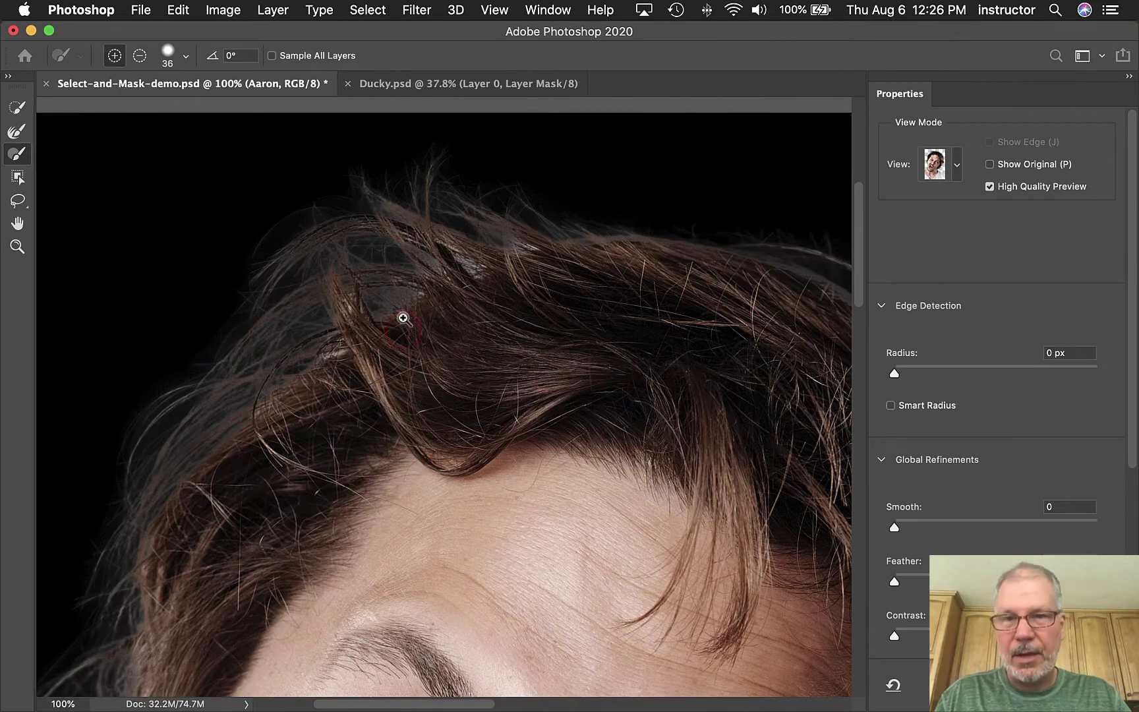
{"action": "left_click", "coordinate": [402, 318], "text": "super"}
{"action": "left_click_drag", "start_coordinate": [396, 382], "coordinate": [468, 437]}
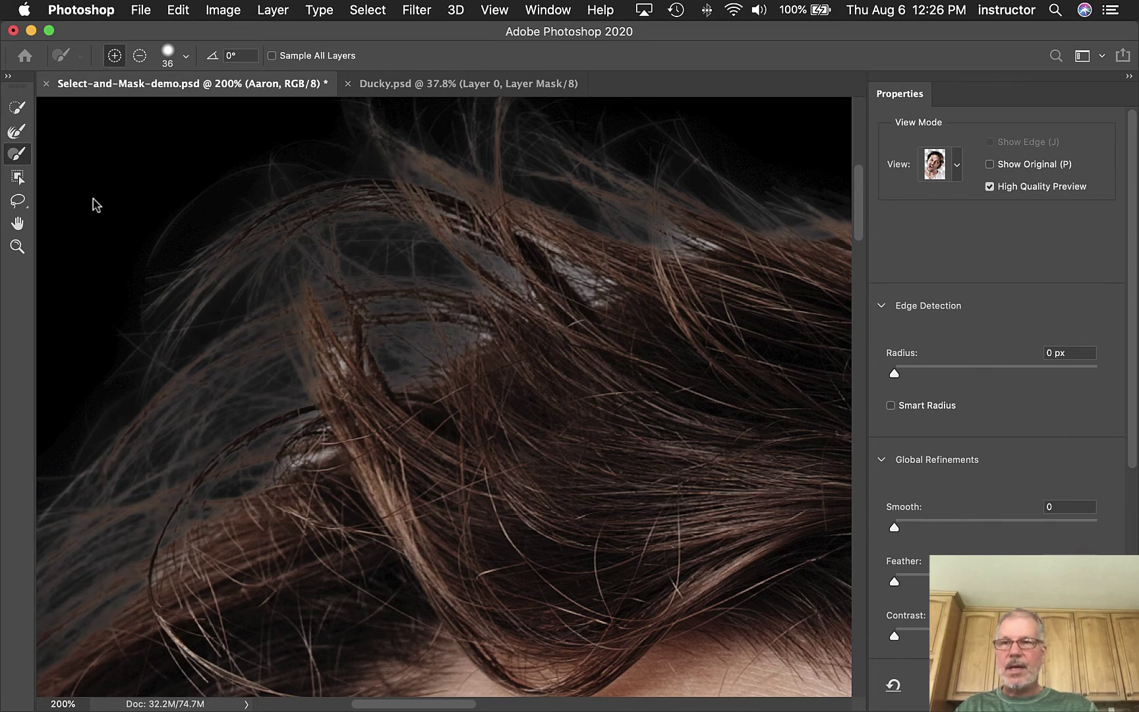
Choose the Refine Edge Brush tool at 300 px, try a dab on the hair above the forehead, and undo it.
{"action": "left_click", "coordinate": [16, 133]}
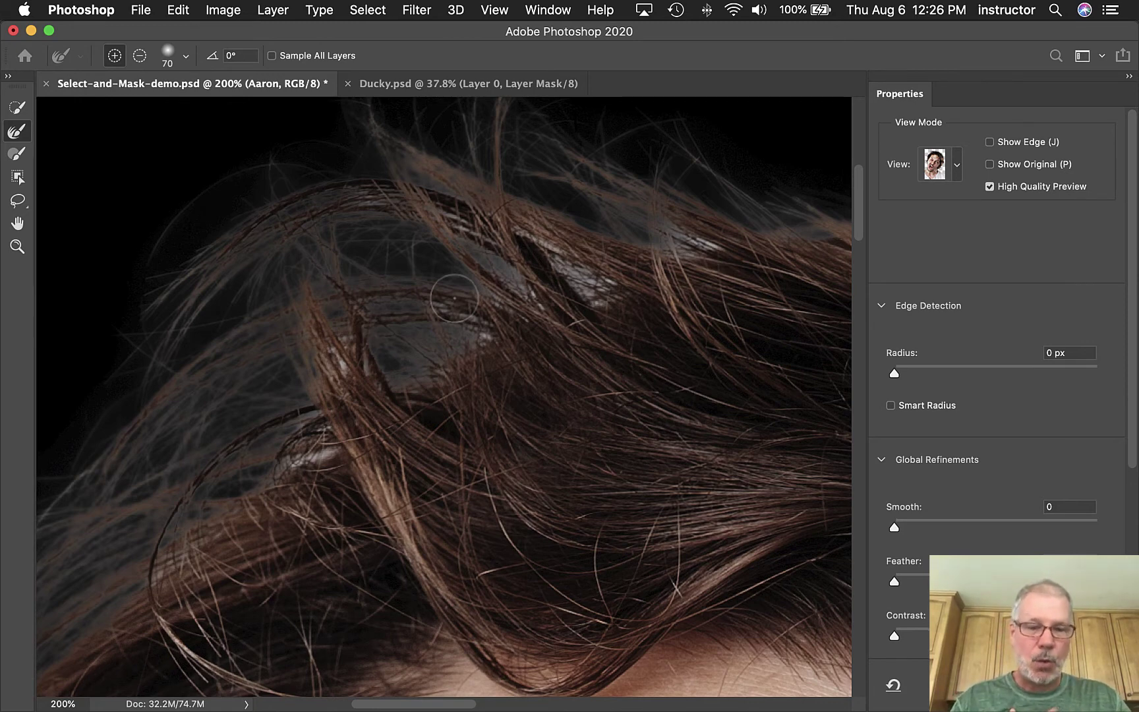
{"action": "key", "text": "super+minus"}
{"action": "key", "text": "super+minus"}
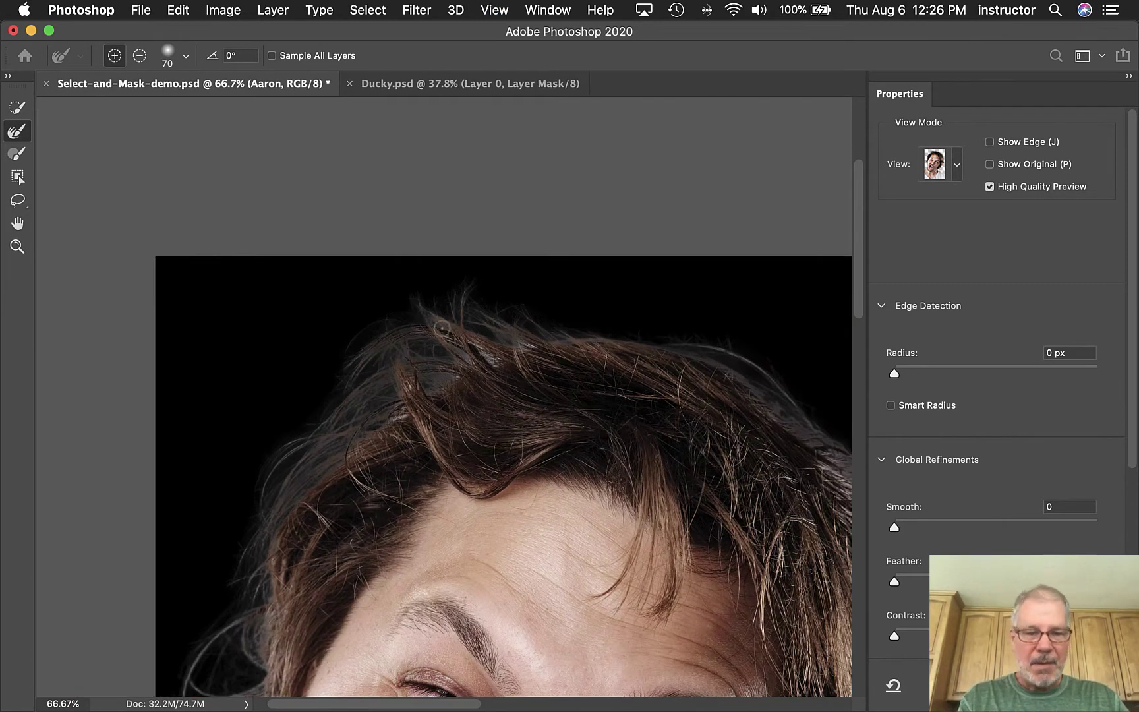
{"action": "key", "text": "bracketright"}
{"action": "key", "text": "bracketright"}
{"action": "key", "text": "bracketright"}
{"action": "key", "text": "bracketright"}
{"action": "key", "text": "bracketright"}
{"action": "key", "text": "bracketright"}
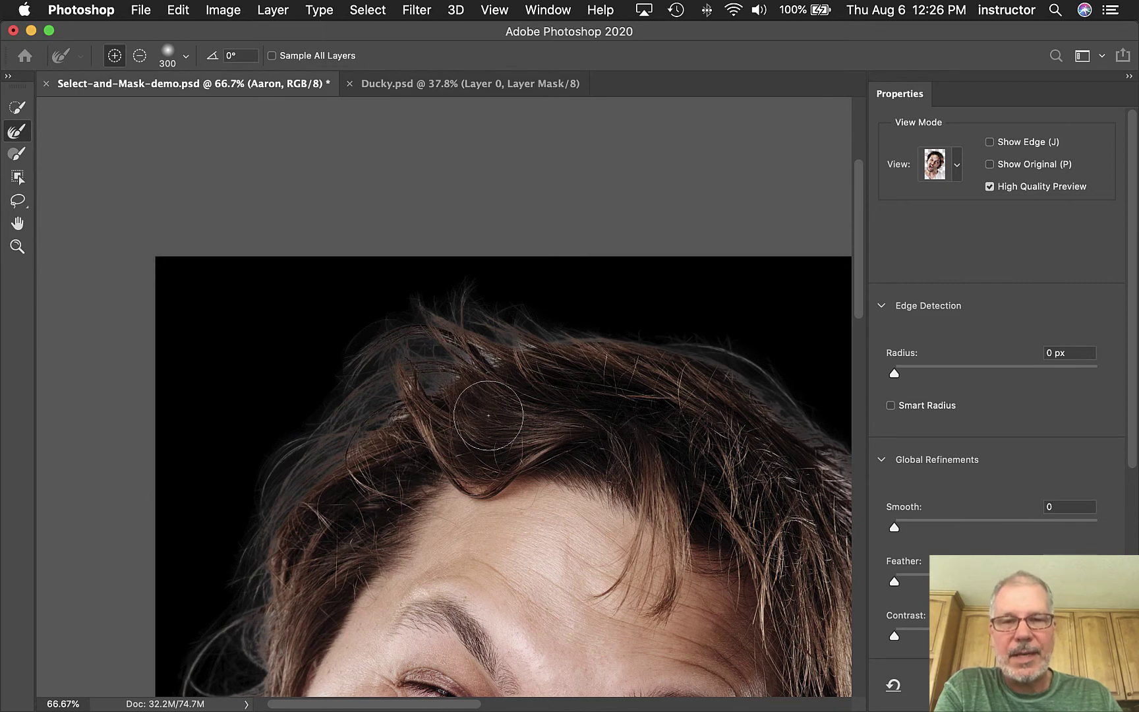
{"action": "left_click", "coordinate": [463, 440]}
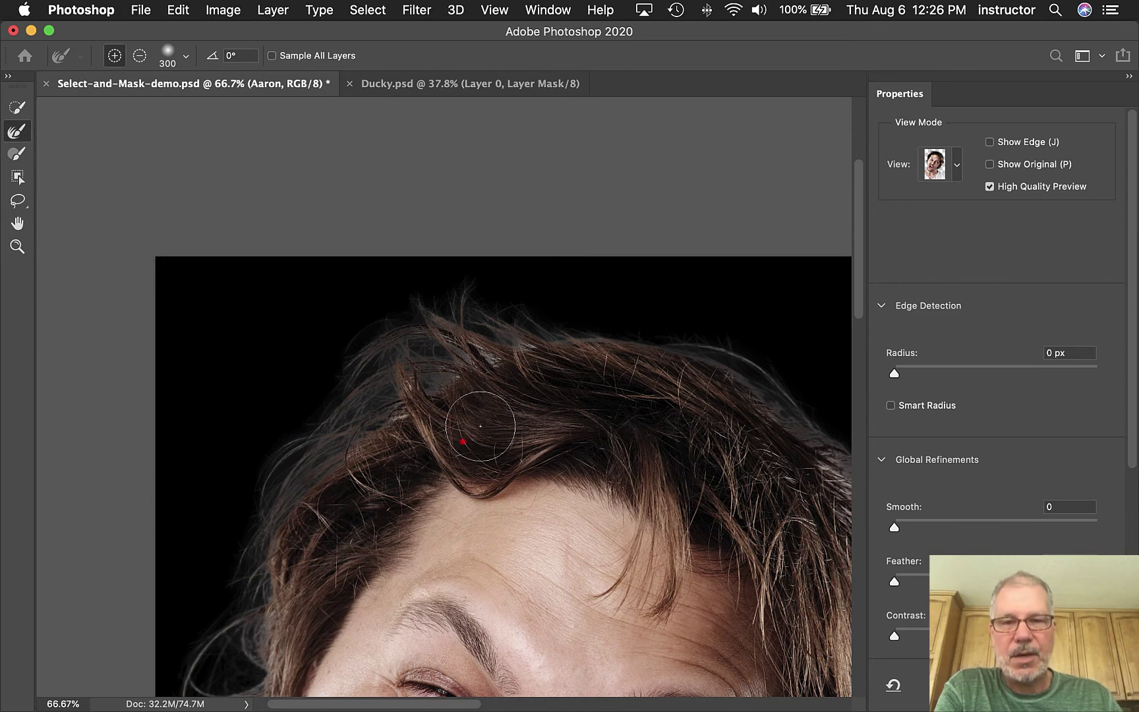
{"action": "key", "text": "super+z"}
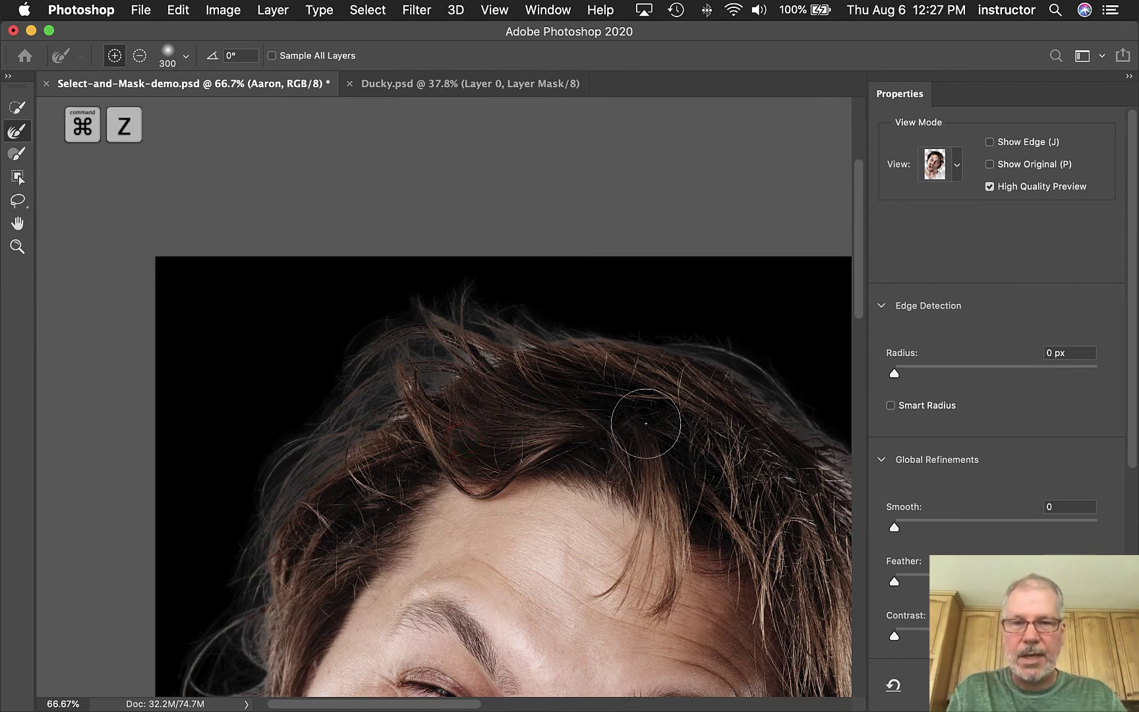
Set the Refine Edge Brush to 40% hardness and a 200 px size.
{"action": "left_click", "coordinate": [186, 58]}
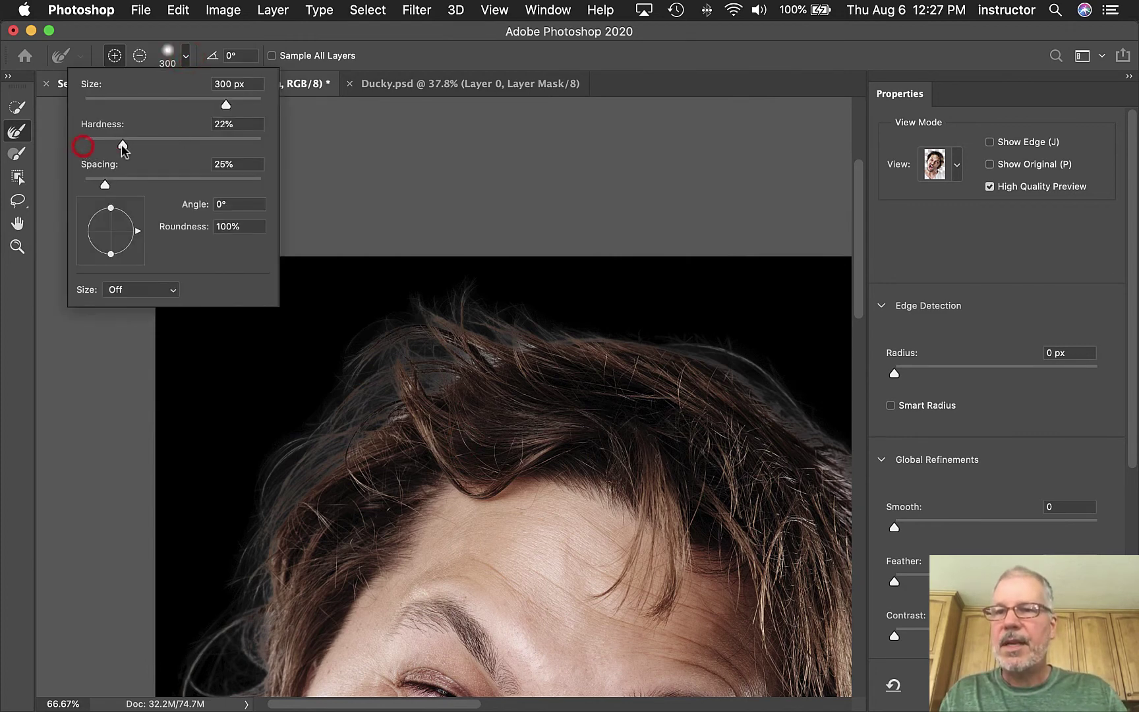
{"action": "left_click_drag", "start_coordinate": [145, 143], "coordinate": [155, 144]}
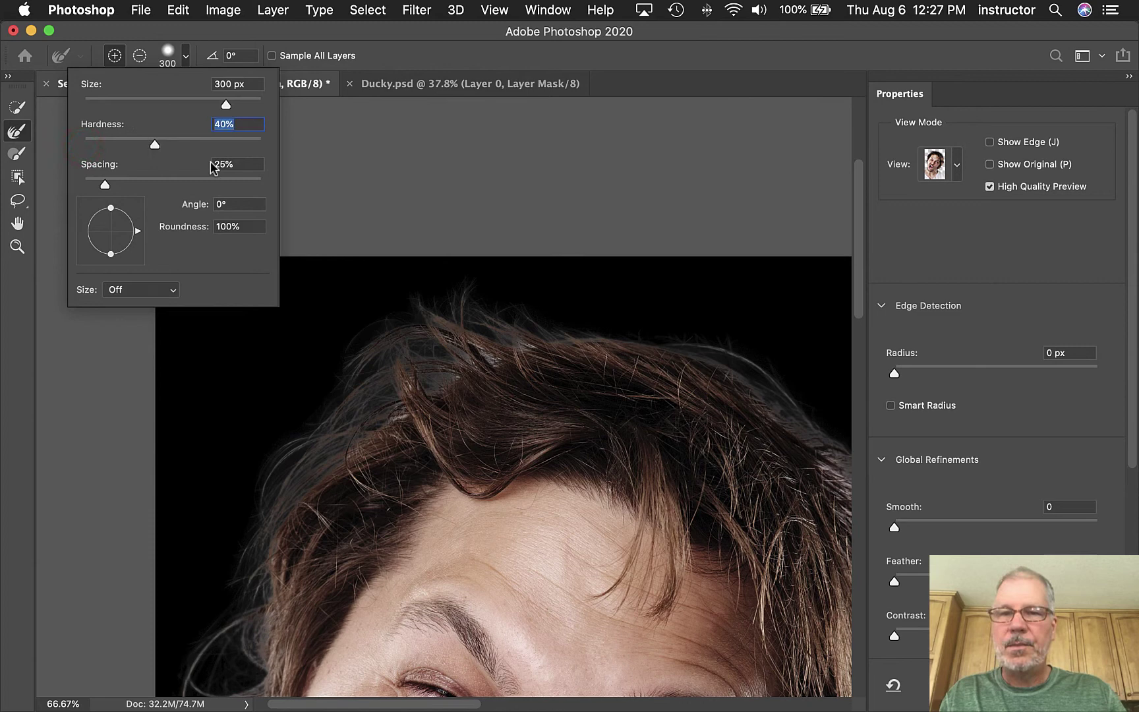
{"action": "key", "text": "bracketleft"}
{"action": "key", "text": "bracketleft"}
Refine the wispy hair along the crown and down the upper left side of the head with the 200 px Refine Edge Brush.
{"action": "left_click", "coordinate": [353, 298]}
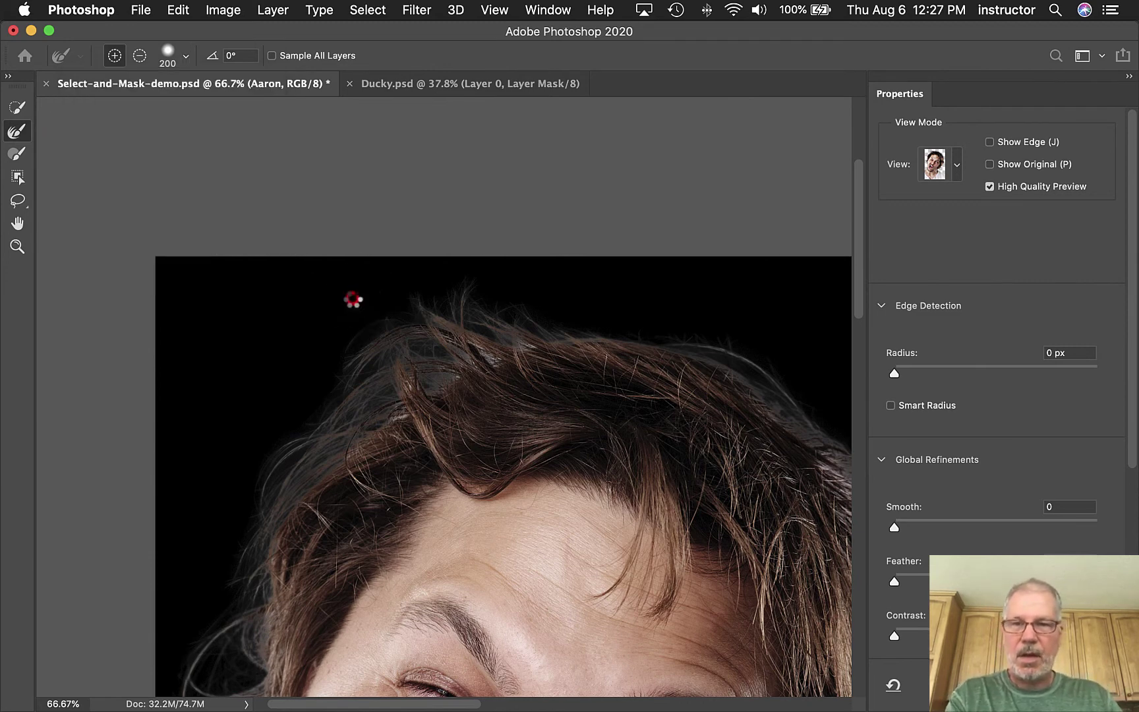
{"action": "left_click", "coordinate": [552, 315]}
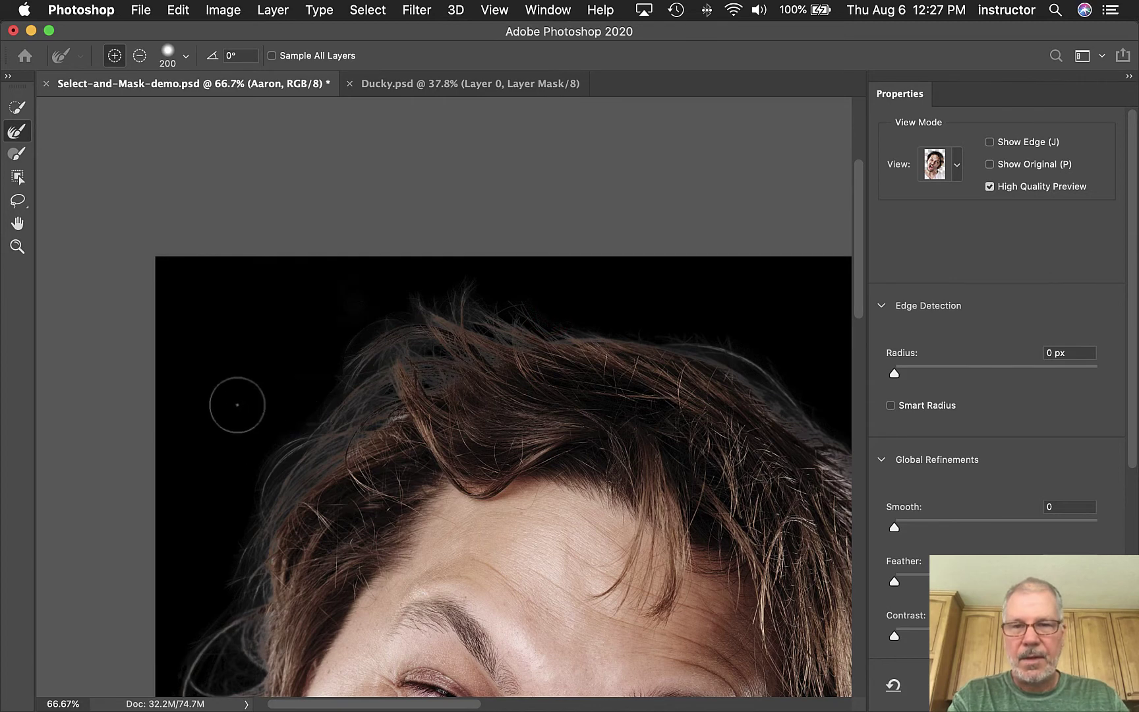
{"action": "left_click", "coordinate": [403, 333]}
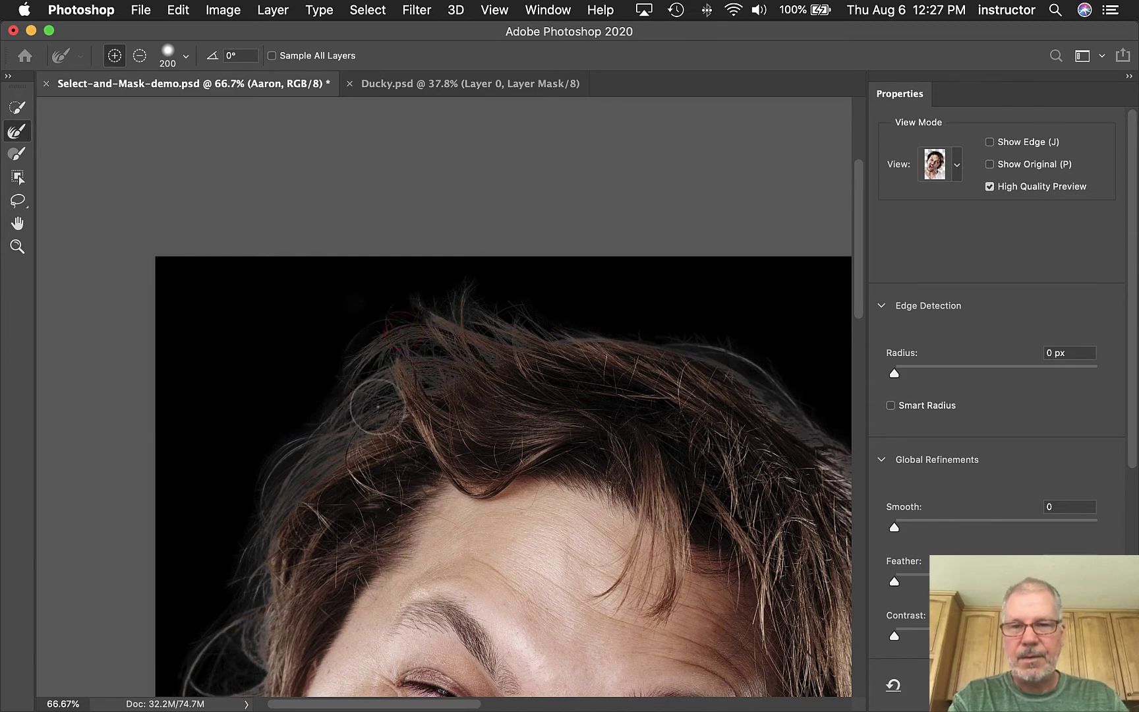
{"action": "left_click_drag", "start_coordinate": [336, 459], "coordinate": [483, 259]}
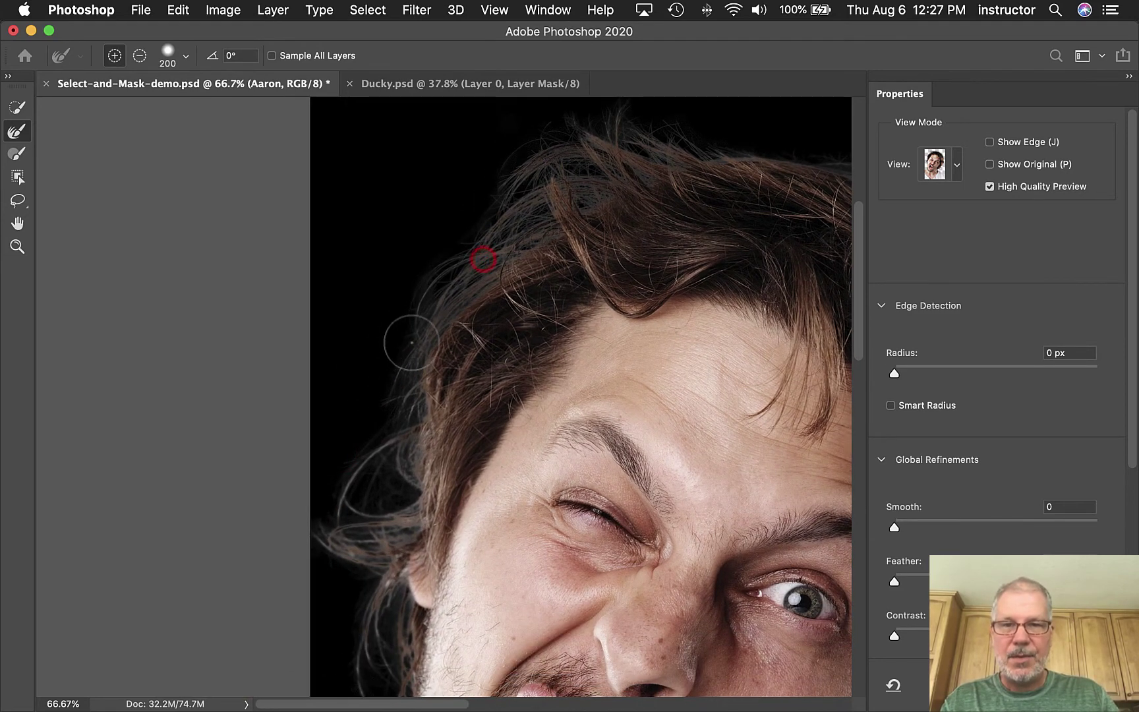
Reduce the Refine Edge Brush to 150 px, refine the loose hair beside the left temple, and undo the last stroke.
{"action": "key", "text": "bracketleft"}
{"action": "key", "text": "bracketleft"}
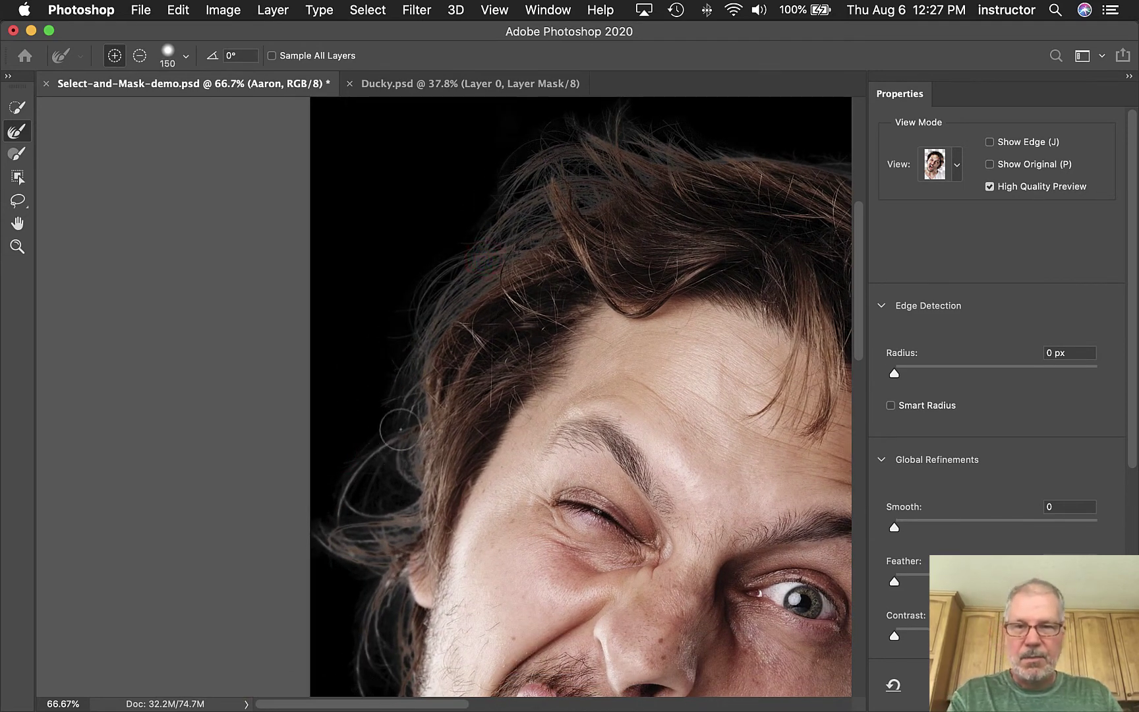
{"action": "left_click", "coordinate": [403, 374]}
{"action": "mouse_move", "coordinate": [411, 459]}
{"action": "left_mouse_down"}
{"action": "mouse_move", "coordinate": [411, 491]}
{"action": "mouse_move", "coordinate": [365, 532]}
{"action": "left_mouse_up"}
{"action": "key", "text": "cmd+z"}
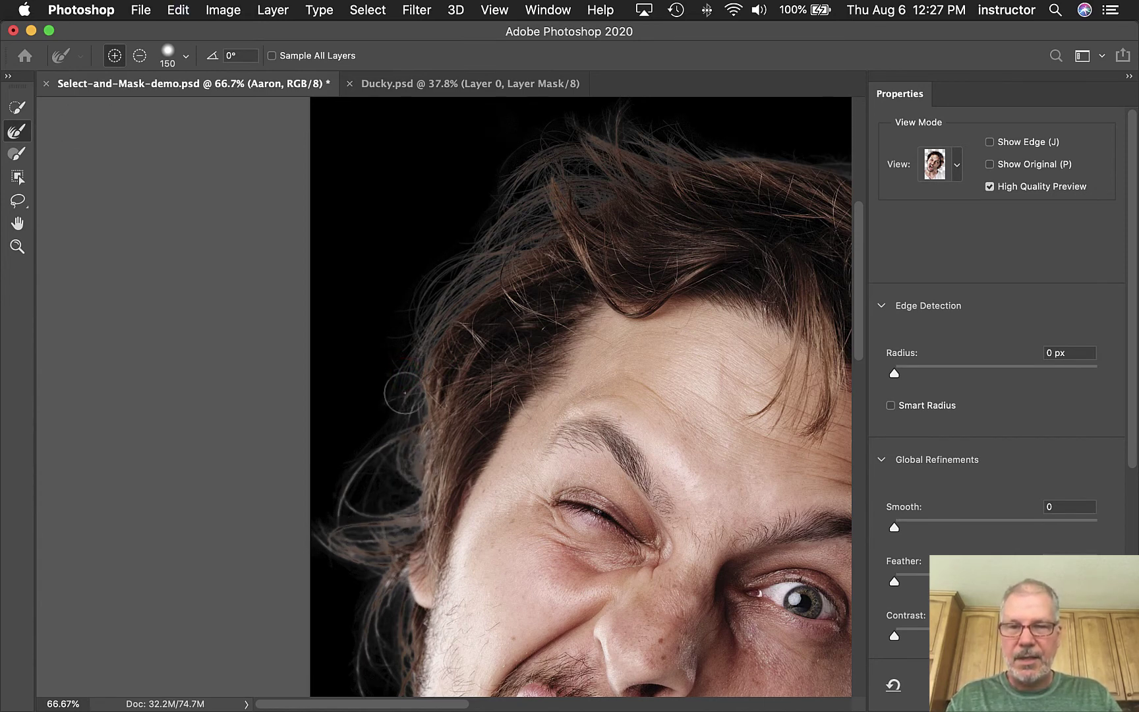
Refine the loose strands from the left temple past the ear to the hair ends with the 150 px Refine Edge Brush.
{"action": "mouse_move", "coordinate": [404, 388]}
{"action": "left_mouse_down"}
{"action": "mouse_move", "coordinate": [397, 474]}
{"action": "mouse_move", "coordinate": [359, 540]}
{"action": "mouse_move", "coordinate": [477, 386]}
{"action": "mouse_move", "coordinate": [485, 342]}
{"action": "left_mouse_up"}
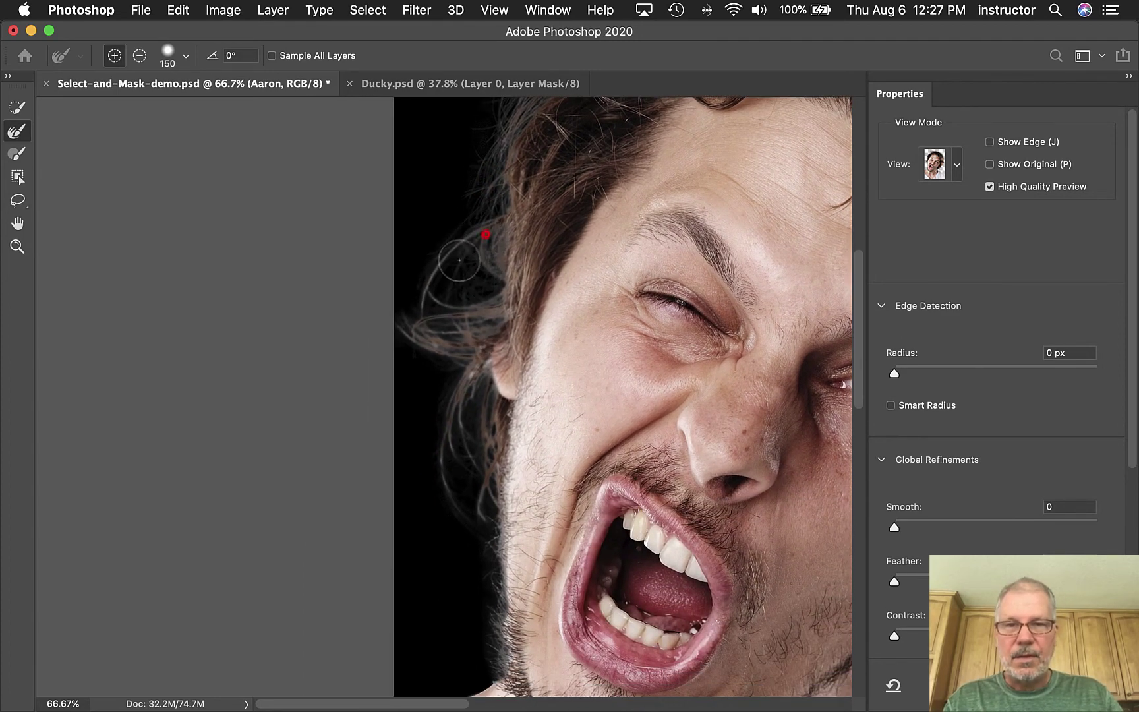
{"action": "mouse_move", "coordinate": [458, 261]}
{"action": "left_mouse_down"}
{"action": "mouse_move", "coordinate": [435, 291]}
{"action": "mouse_move", "coordinate": [483, 298]}
{"action": "mouse_move", "coordinate": [467, 392]}
{"action": "left_mouse_up"}
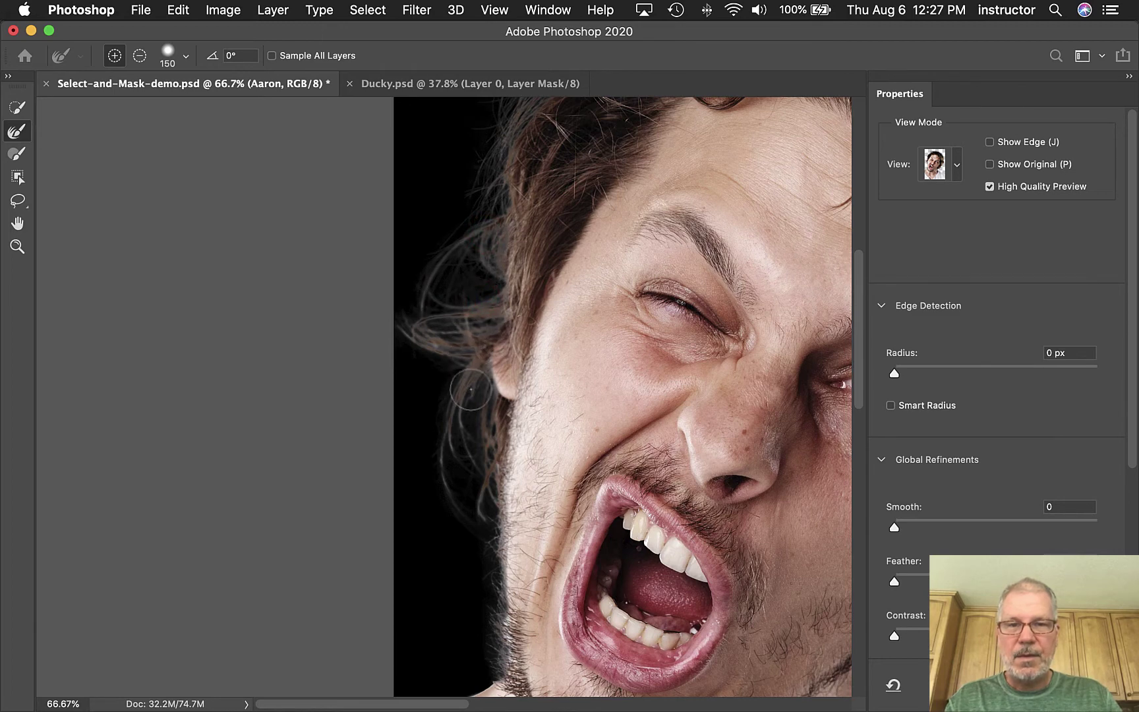
{"action": "mouse_move", "coordinate": [419, 319]}
{"action": "left_mouse_down"}
{"action": "mouse_move", "coordinate": [445, 355]}
{"action": "mouse_move", "coordinate": [453, 433]}
{"action": "left_mouse_up"}
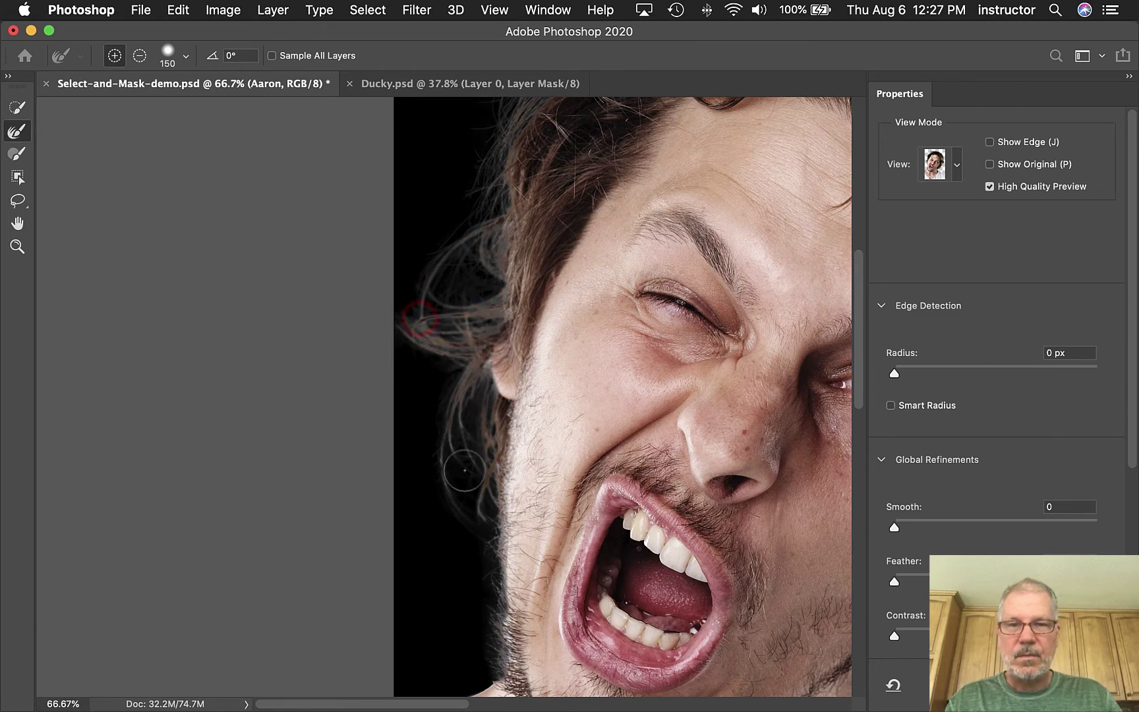
{"action": "left_click_drag", "start_coordinate": [441, 484], "coordinate": [427, 331]}
{"action": "mouse_move", "coordinate": [446, 204]}
{"action": "left_mouse_down"}
{"action": "mouse_move", "coordinate": [466, 239]}
{"action": "mouse_move", "coordinate": [450, 376]}
{"action": "left_mouse_up"}
Undo the unwanted strokes, reduce the Refine Edge Brush to 90 px, and refine the fine hair ends below the left ear.
{"action": "key", "text": "z"}
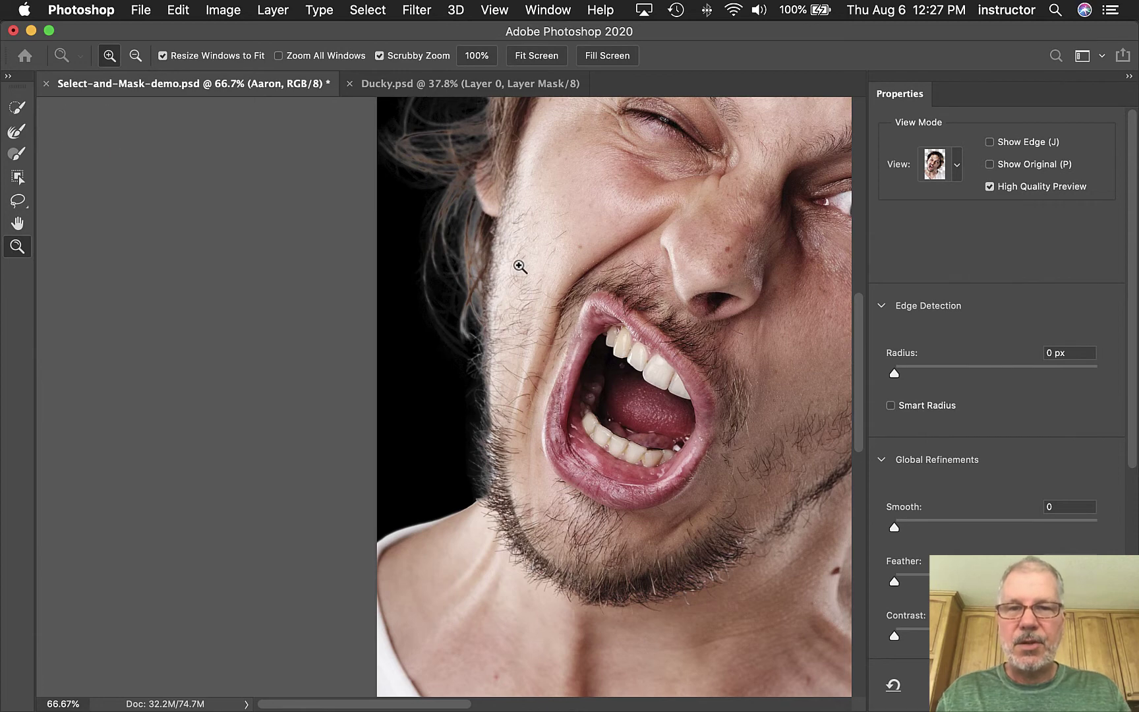
{"action": "key", "text": "super+z"}
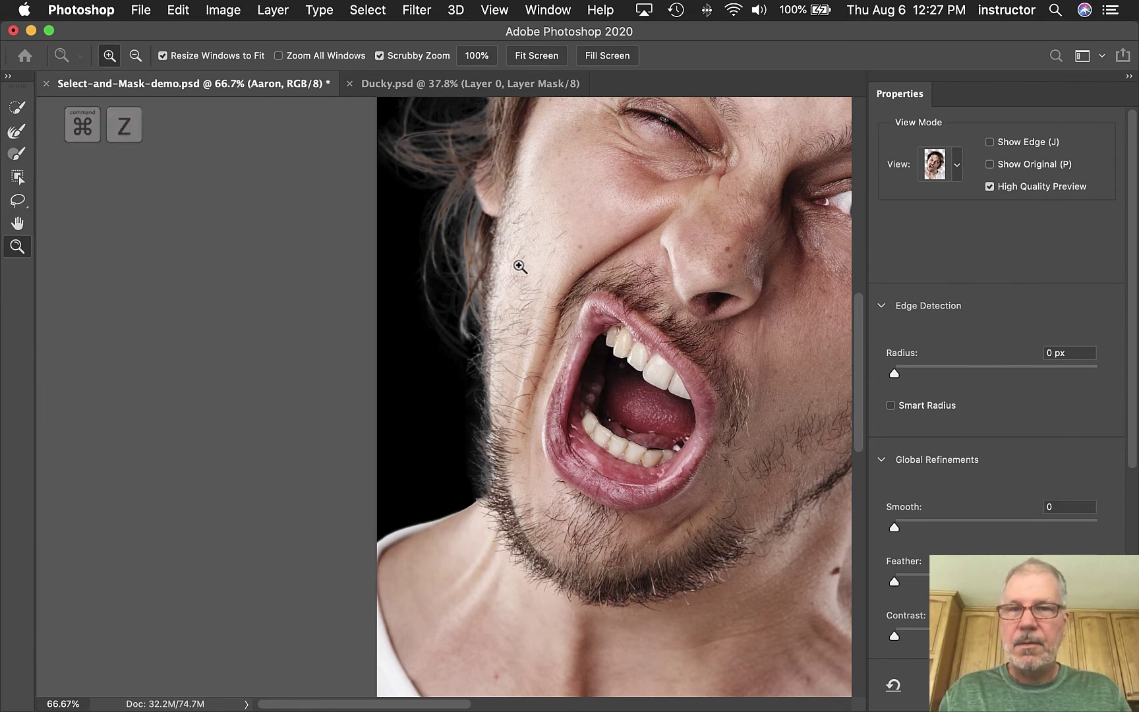
{"action": "left_click", "coordinate": [17, 132]}
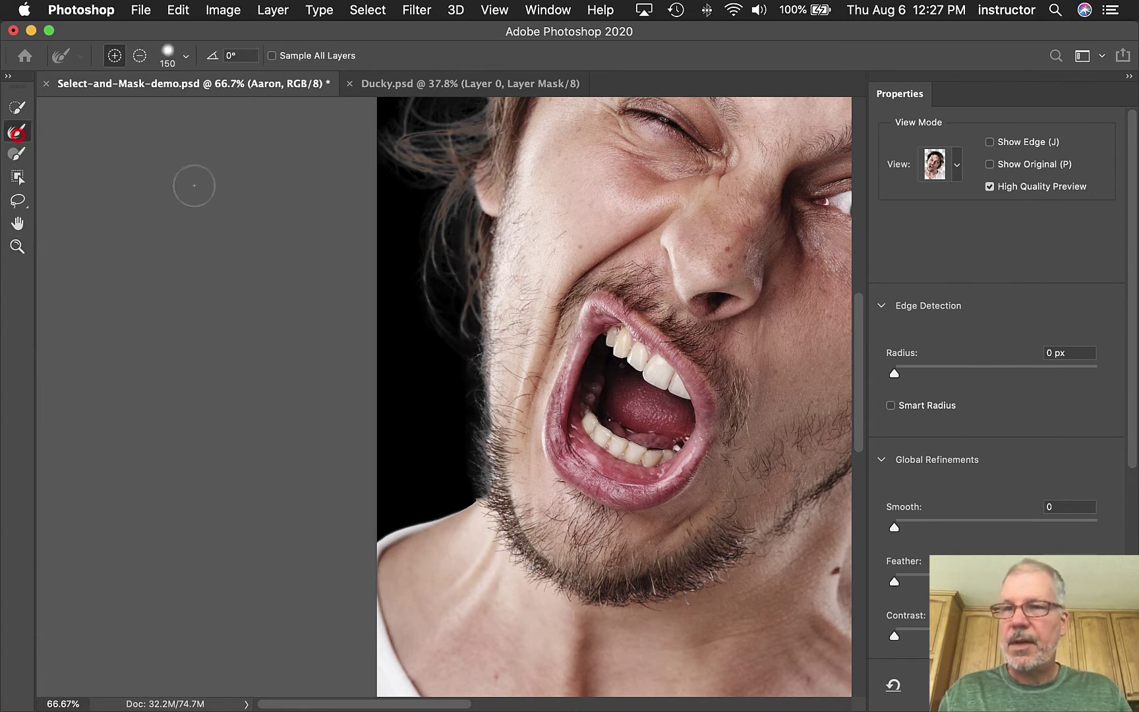
{"action": "left_click_drag", "start_coordinate": [471, 238], "coordinate": [446, 211]}
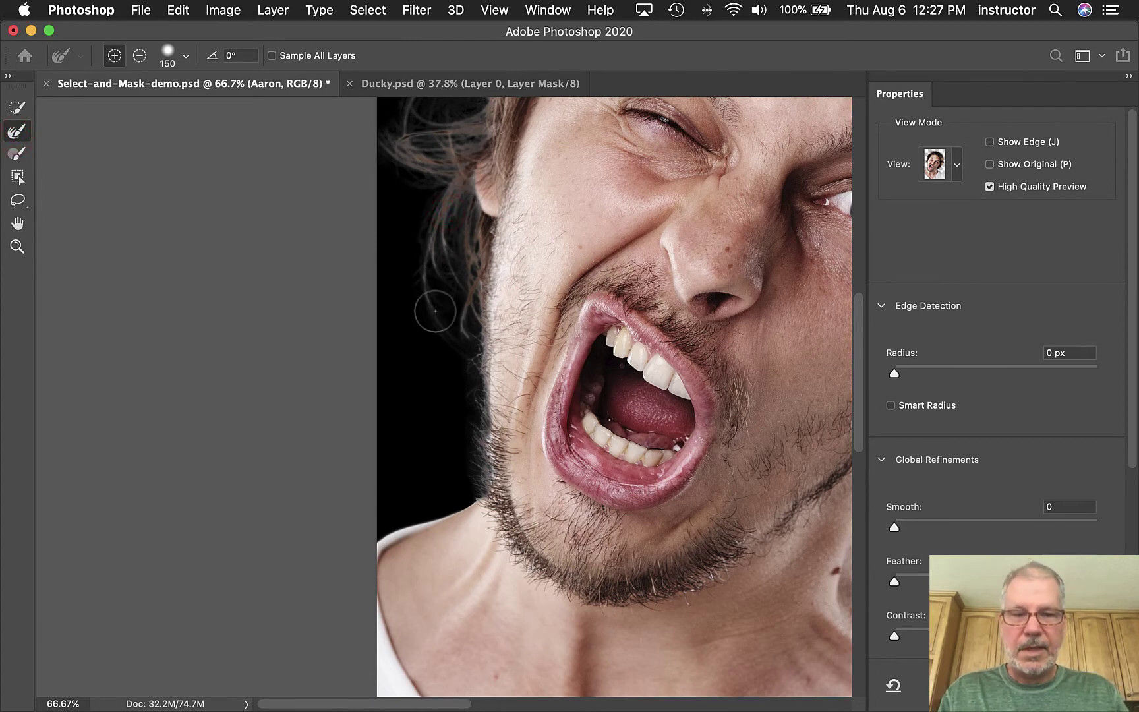
{"action": "key", "text": "bracketleft"}
{"action": "key", "text": "bracketleft"}
{"action": "key", "text": "bracketleft"}
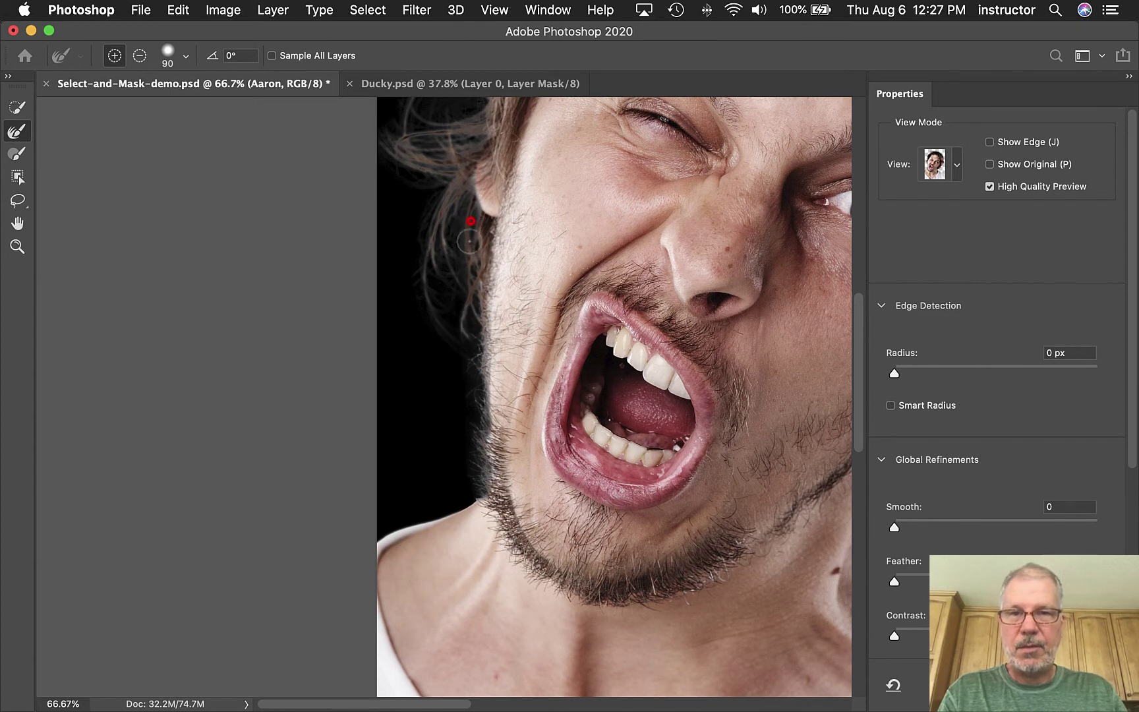
{"action": "key", "text": "super+z"}
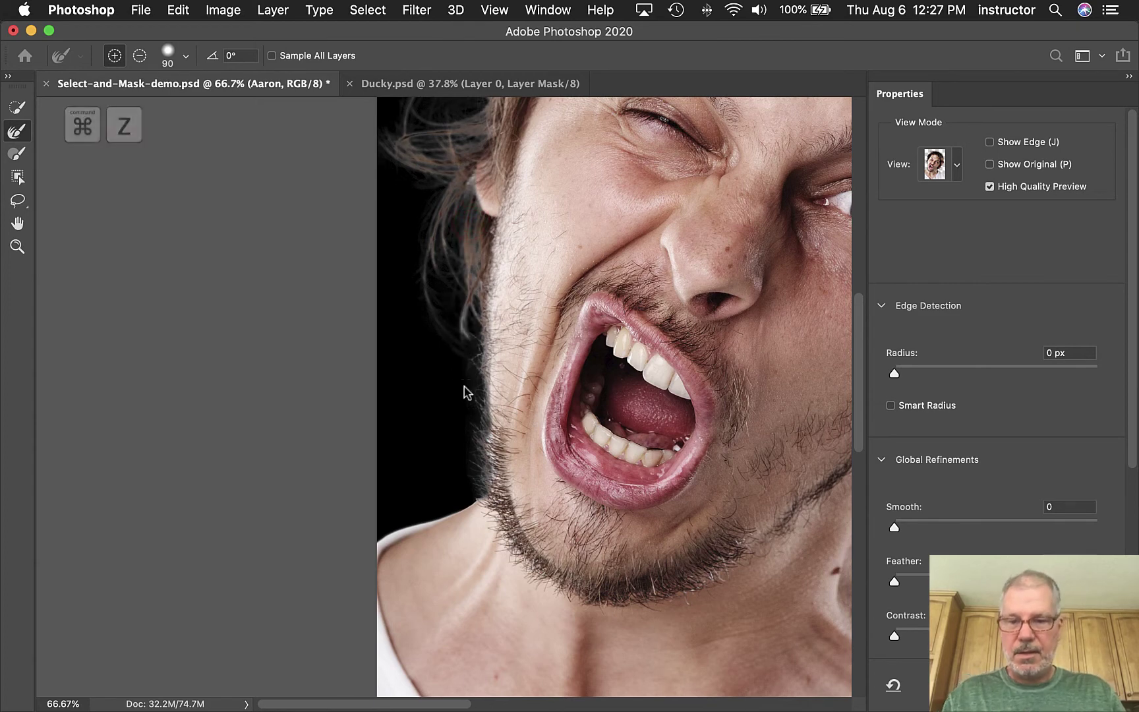
{"action": "left_click", "coordinate": [460, 349]}
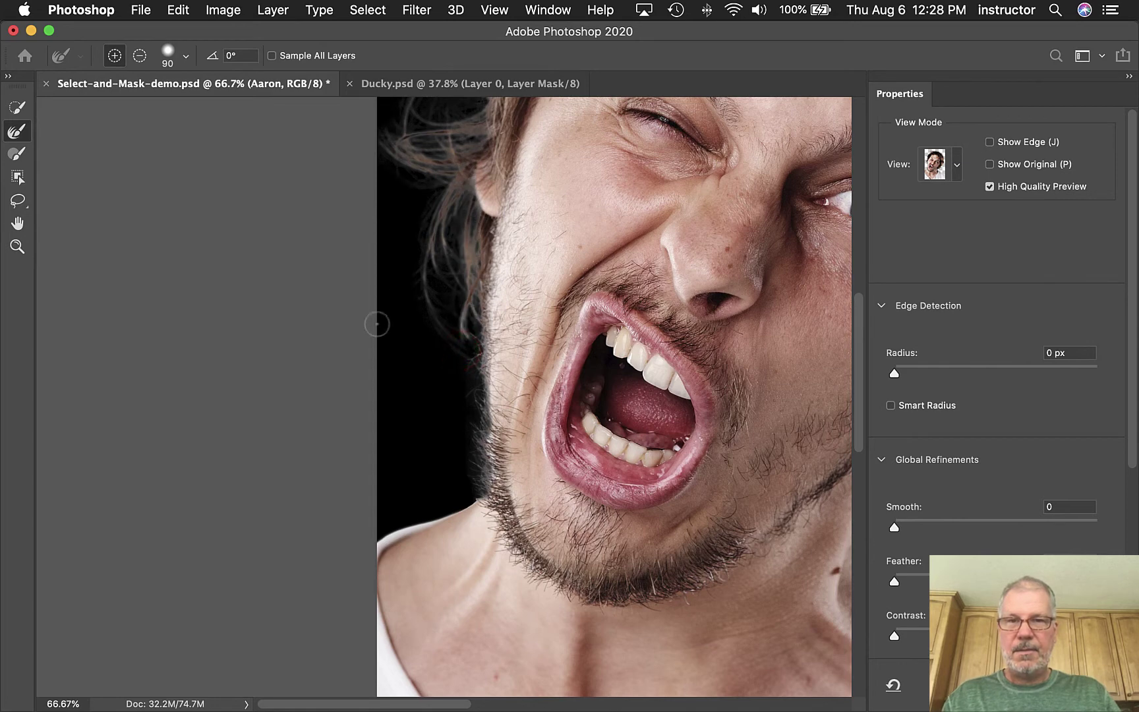
{"action": "left_click_drag", "start_coordinate": [437, 394], "coordinate": [445, 299]}
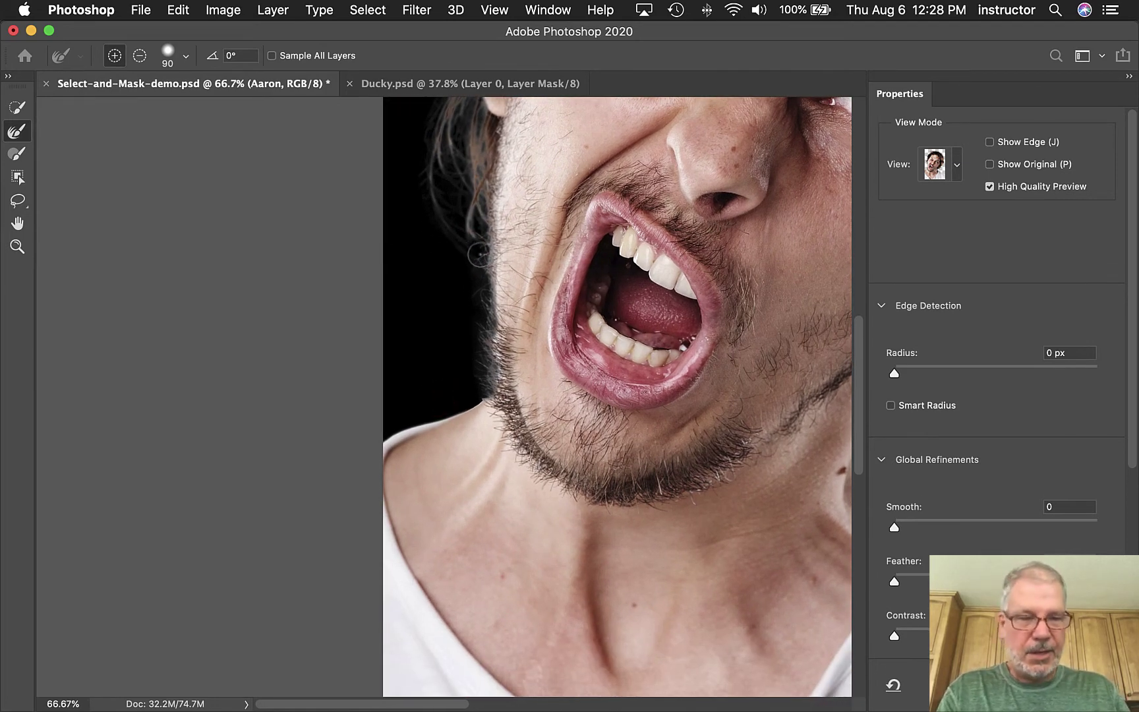
Refine the stubbly left jaw edge from the cheek down to the shoulder at 100% zoom with a 70 px Refine Edge Brush.
{"action": "key", "text": "super+equal"}
{"action": "left_click_drag", "start_coordinate": [483, 254], "coordinate": [457, 318]}
{"action": "left_click_drag", "start_coordinate": [471, 239], "coordinate": [479, 449]}
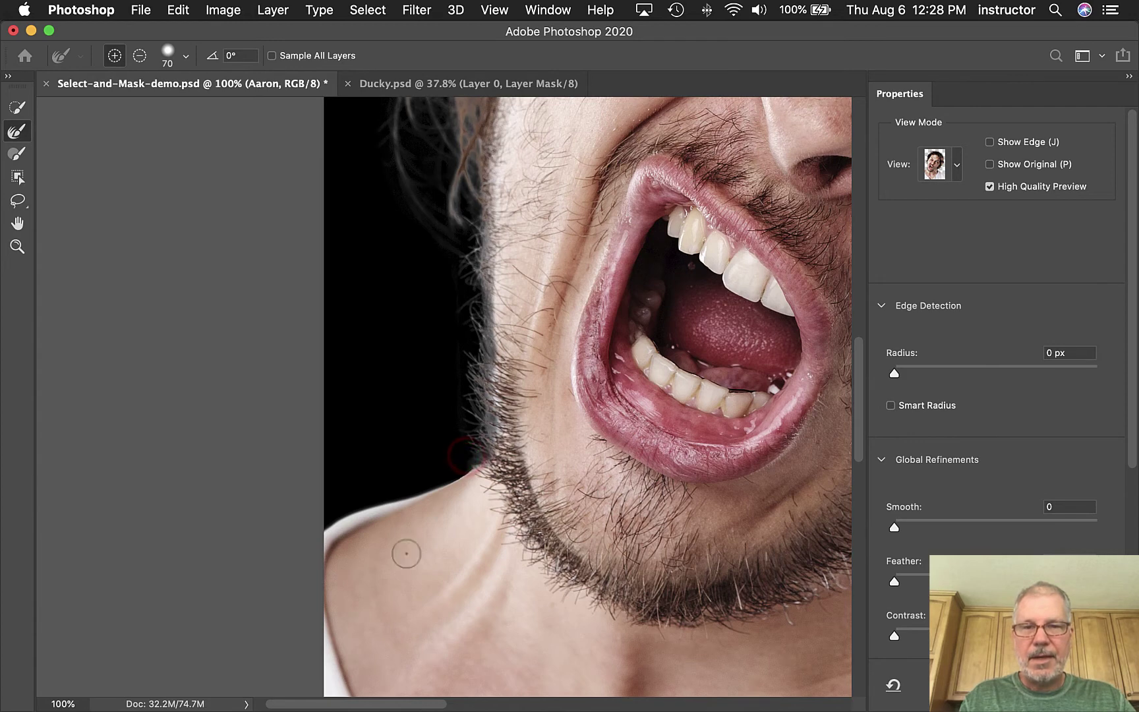
Refine the hair gap below the right earlobe, and try a 175 px stroke across the hair ends and shirt shoulder, undoing it.
{"action": "scroll", "coordinate": [633, 427], "scroll_direction": "right", "scroll_amount": 10}
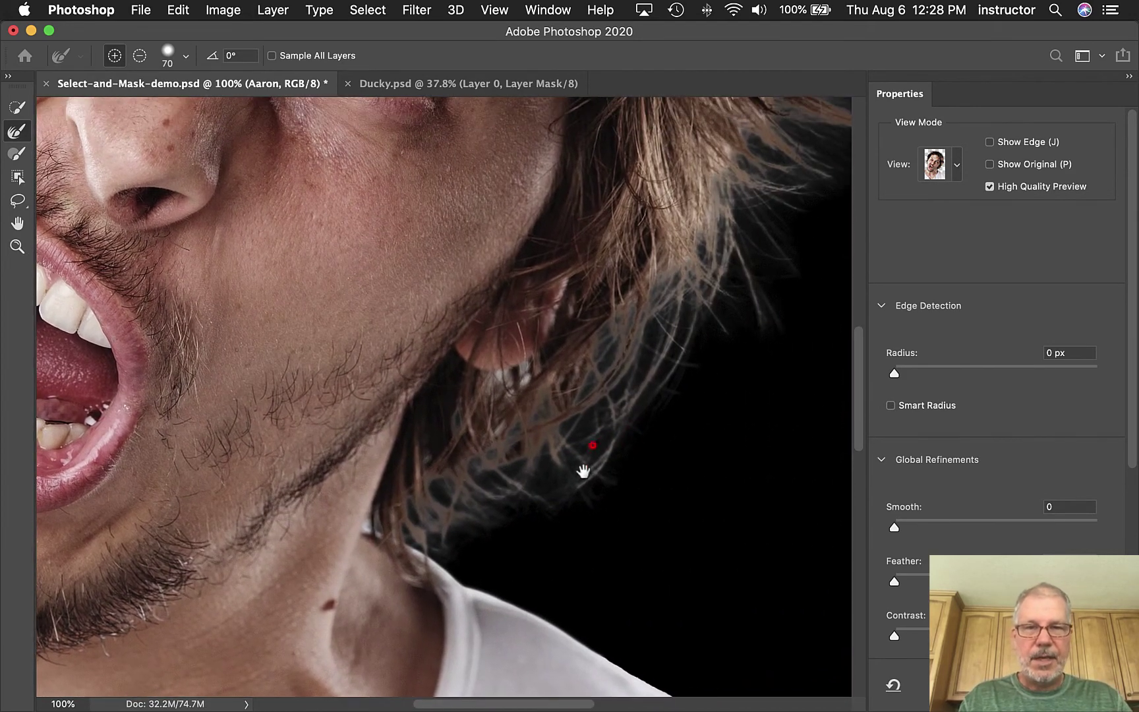
{"action": "left_click", "coordinate": [492, 383]}
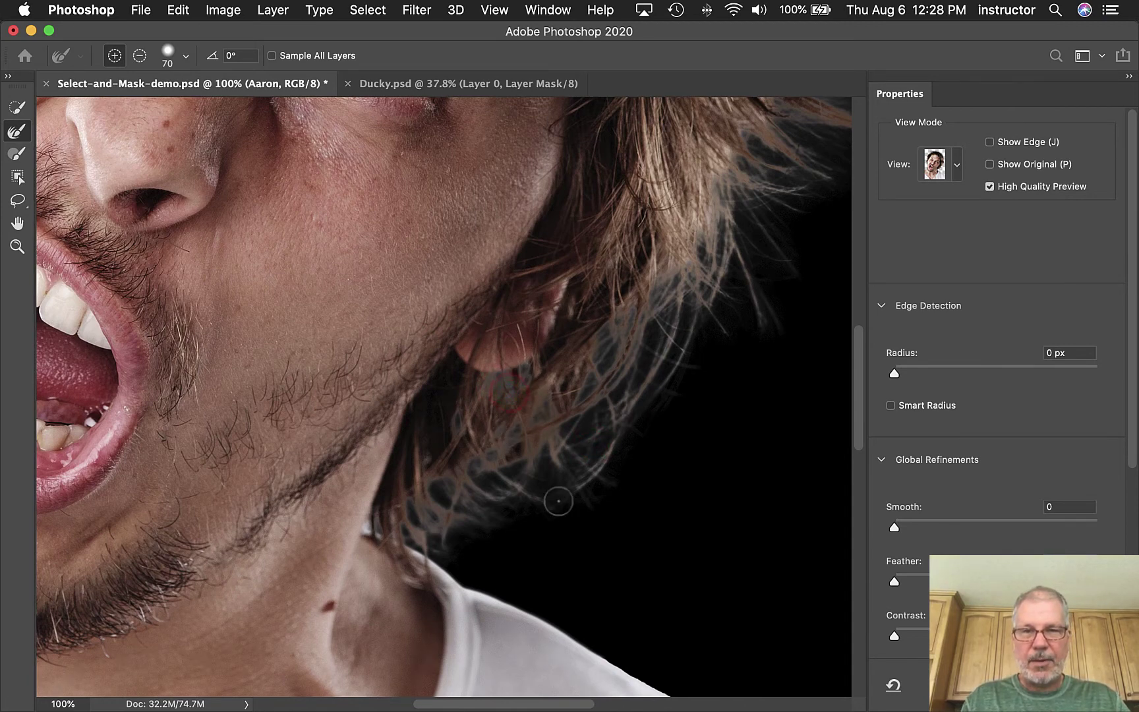
{"action": "key", "text": "bracketright"}
{"action": "key", "text": "bracketright"}
{"action": "key", "text": "bracketright"}
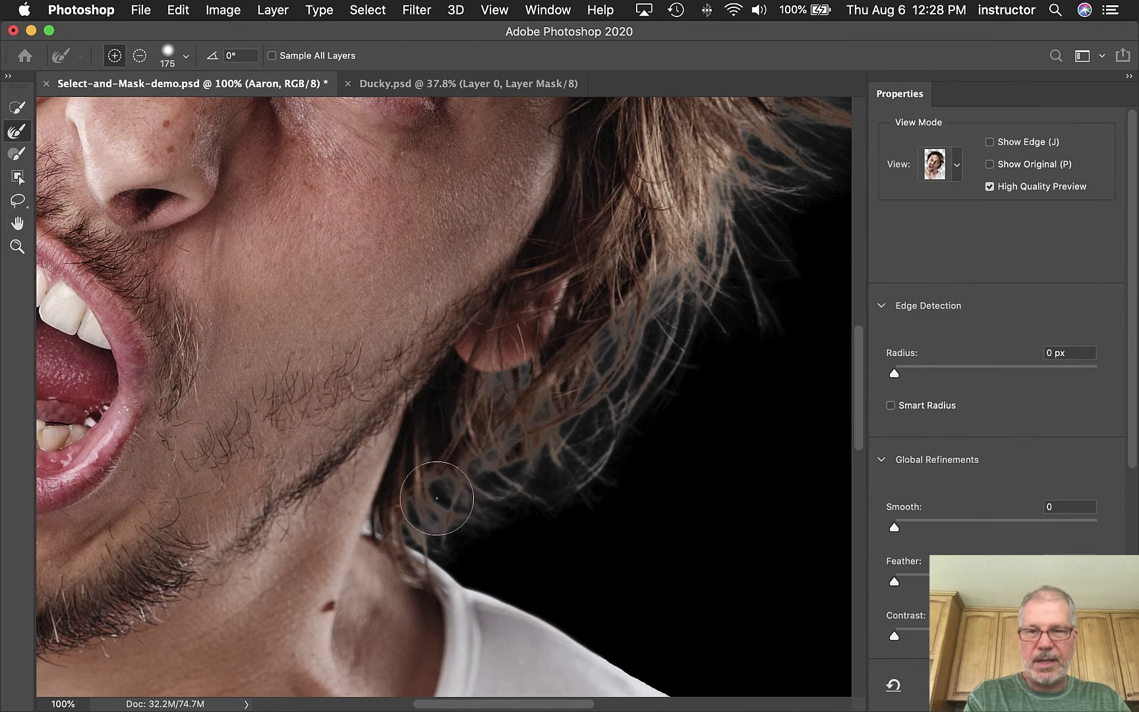
{"action": "left_click_drag", "start_coordinate": [574, 569], "coordinate": [567, 388]}
{"action": "left_click", "coordinate": [498, 389]}
{"action": "key", "text": "super+z"}
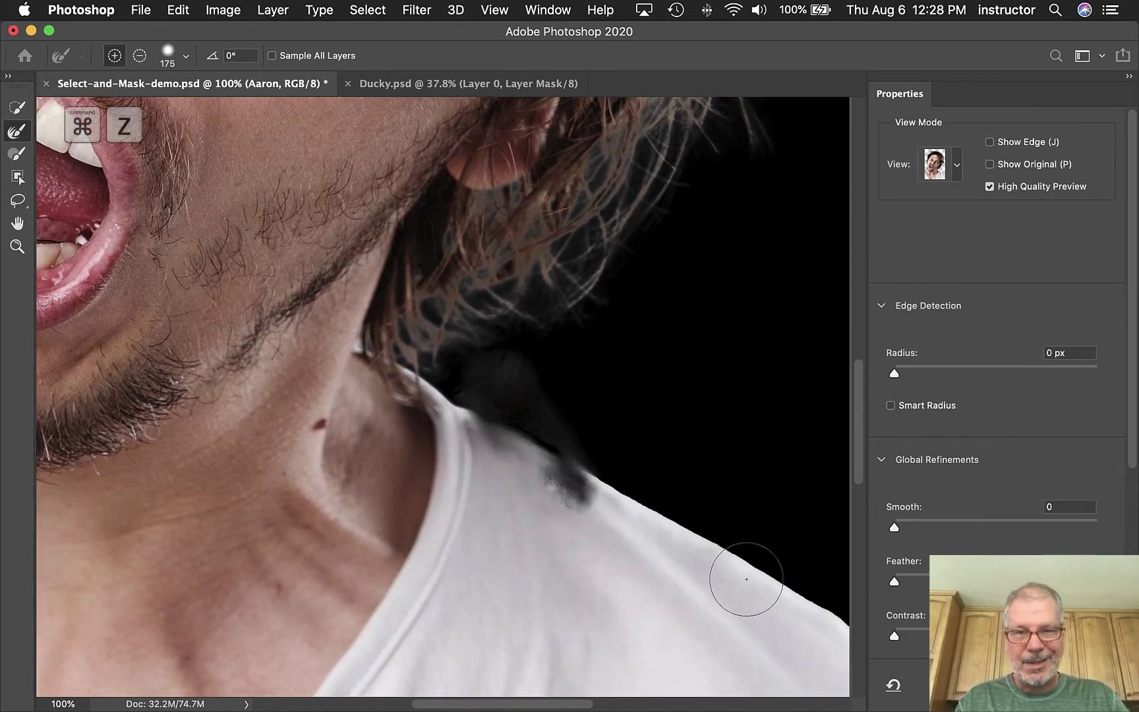
Refine the curled hair ends between the right ear and shoulder with the 175 px Refine Edge Brush, working at 50% zoom.
{"action": "mouse_move", "coordinate": [506, 339]}
{"action": "left_mouse_down"}
{"action": "mouse_move", "coordinate": [411, 326]}
{"action": "mouse_move", "coordinate": [510, 272]}
{"action": "mouse_move", "coordinate": [603, 255]}
{"action": "mouse_move", "coordinate": [643, 262]}
{"action": "left_mouse_up"}
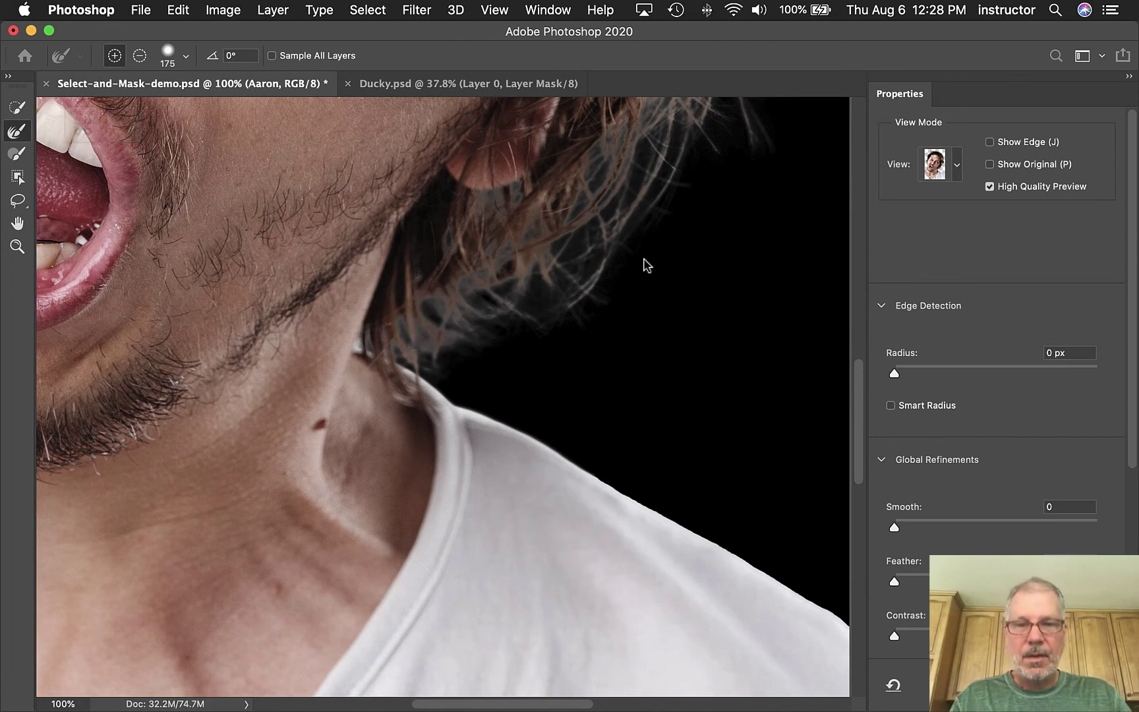
{"action": "key", "text": "super+minus"}
{"action": "key", "text": "super+minus"}
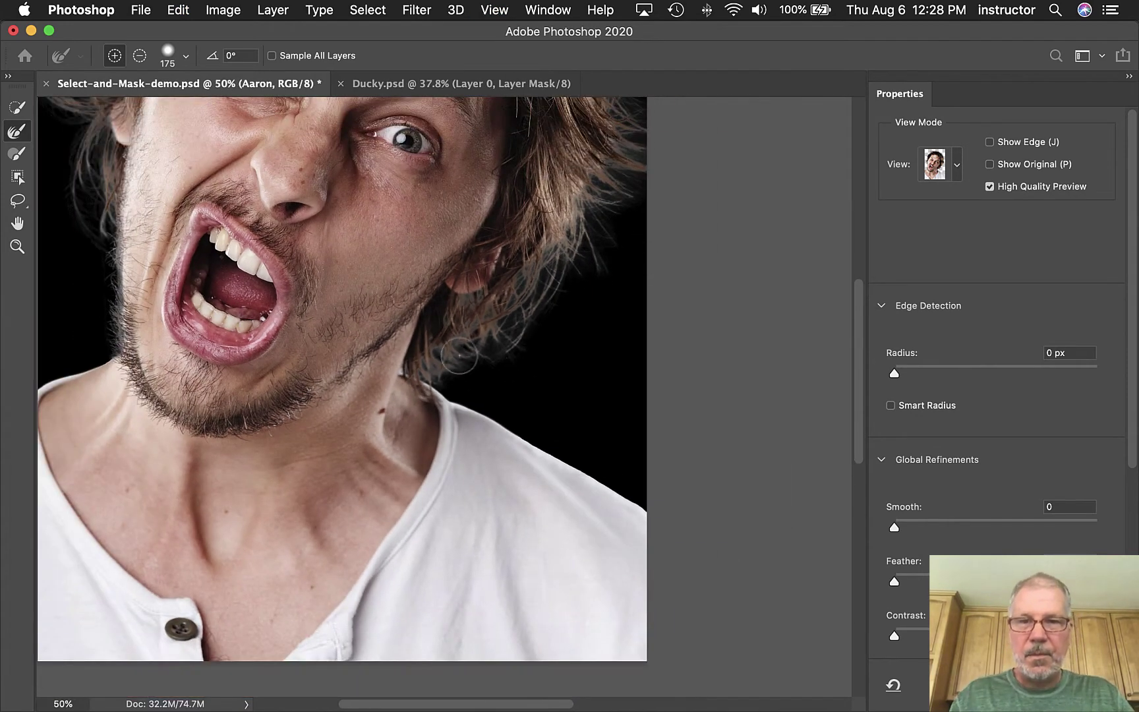
{"action": "mouse_move", "coordinate": [464, 353]}
{"action": "left_mouse_down"}
{"action": "mouse_move", "coordinate": [524, 306]}
{"action": "mouse_move", "coordinate": [593, 223]}
{"action": "mouse_move", "coordinate": [581, 234]}
{"action": "left_mouse_up"}
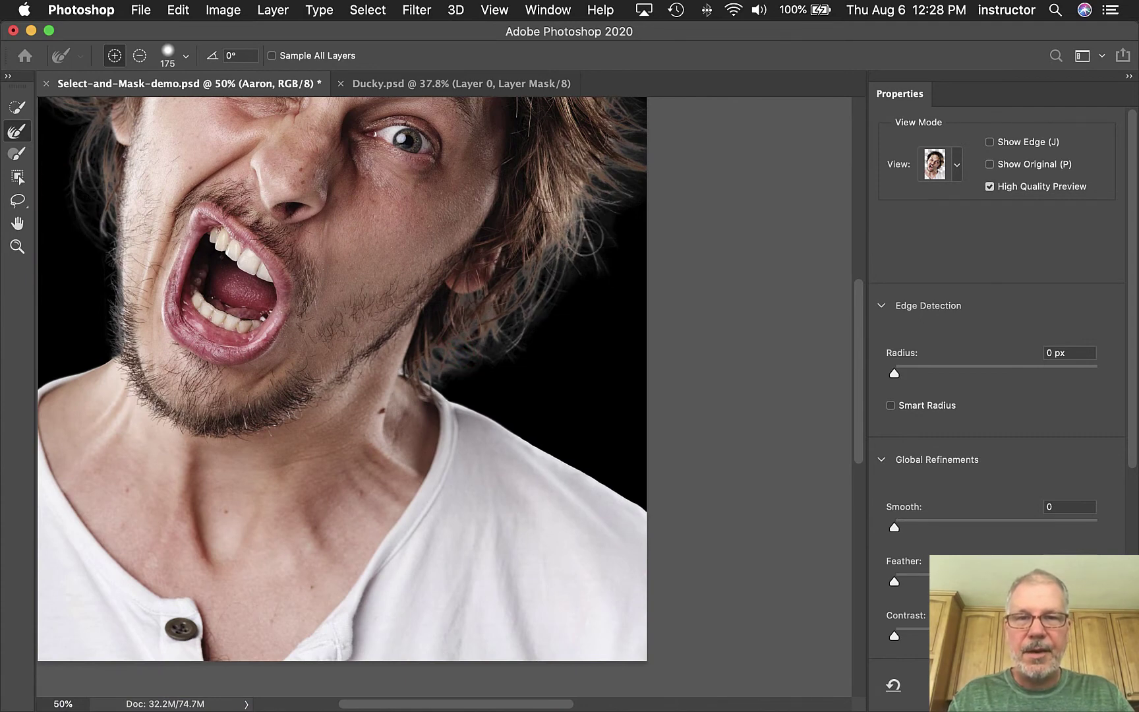
Enlarge the Refine Edge Brush to 300 px and refine the hair along the outer right side of the head.
{"action": "scroll", "coordinate": [592, 229], "scroll_direction": "up", "scroll_amount": 5}
{"action": "scroll", "coordinate": [592, 229], "scroll_direction": "right", "scroll_amount": 3}
{"action": "key", "text": "bracketright"}
{"action": "key", "text": "bracketright"}
{"action": "key", "text": "bracketright"}
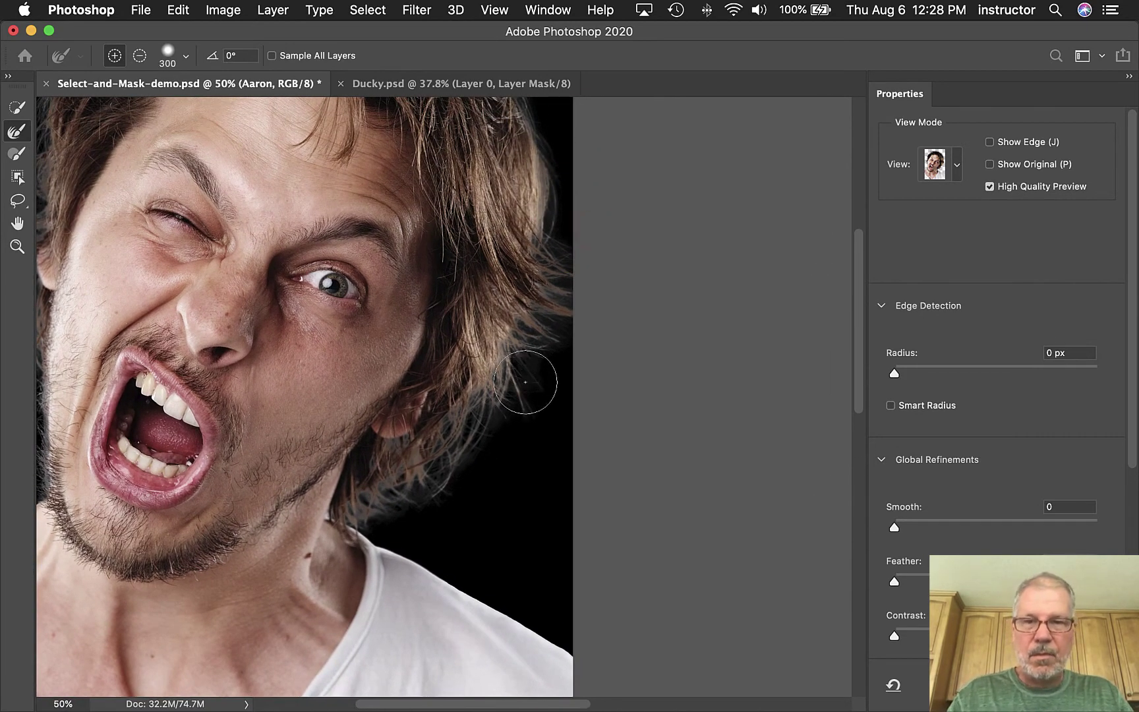
{"action": "left_click_drag", "start_coordinate": [525, 381], "coordinate": [521, 382]}
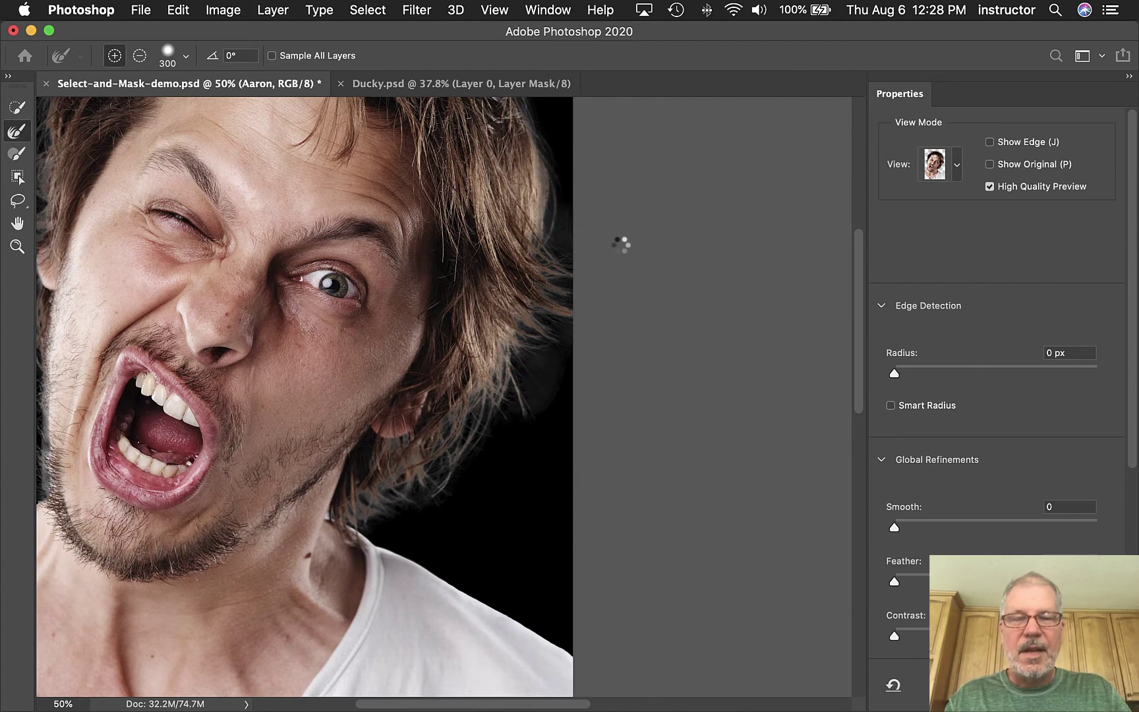
{"action": "left_click", "coordinate": [533, 292]}
{"action": "scroll", "coordinate": [533, 293], "scroll_direction": "up", "scroll_amount": 6}
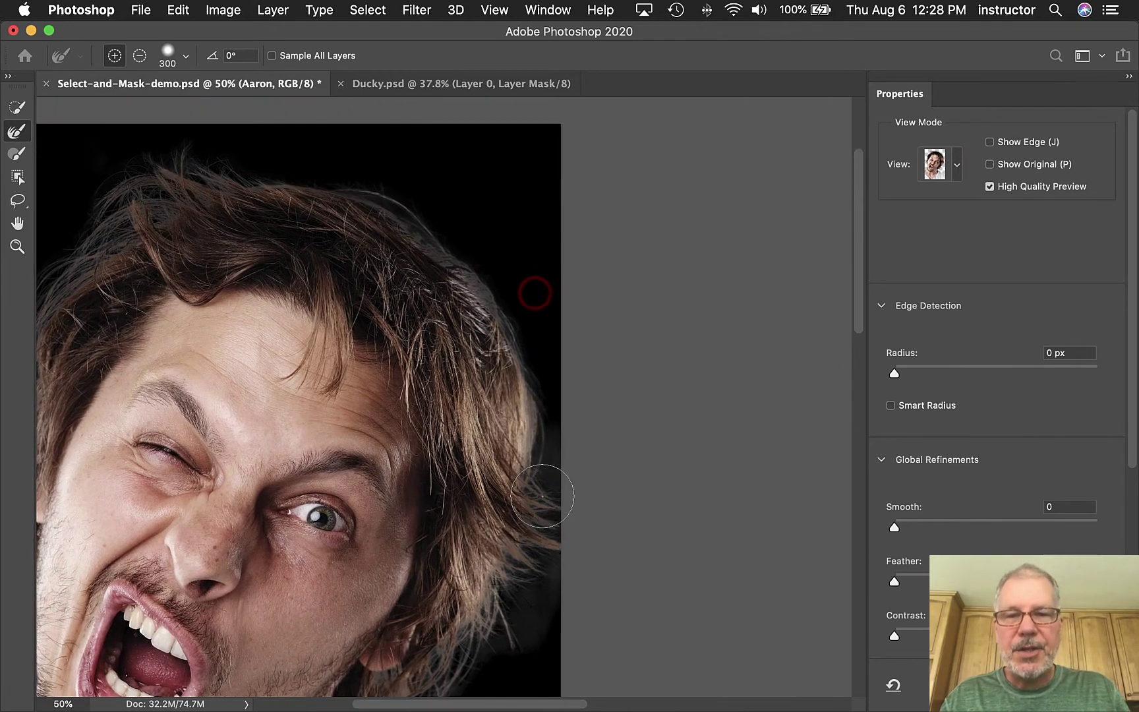
{"action": "left_click", "coordinate": [559, 467]}
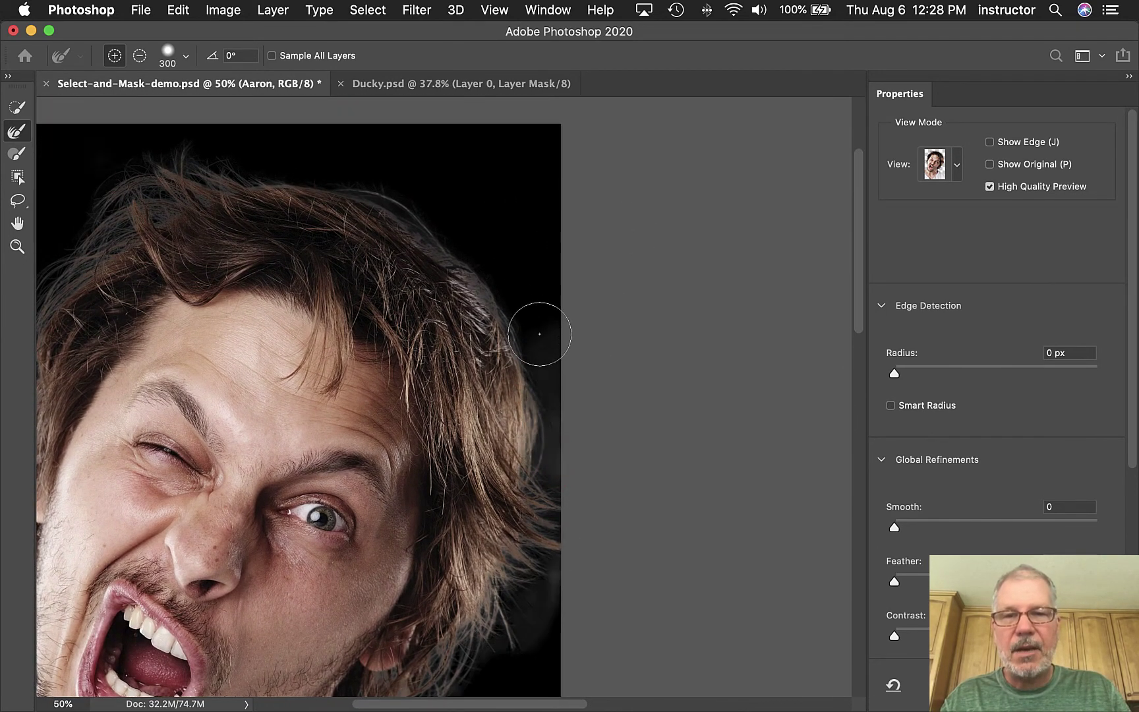
Reduce the Refine Edge Brush to 150 px and refine the hair outline from the upper right side across the crown.
{"action": "key", "text": "bracketleft"}
{"action": "key", "text": "bracketleft"}
{"action": "key", "text": "bracketleft"}
{"action": "key", "text": "bracketleft"}
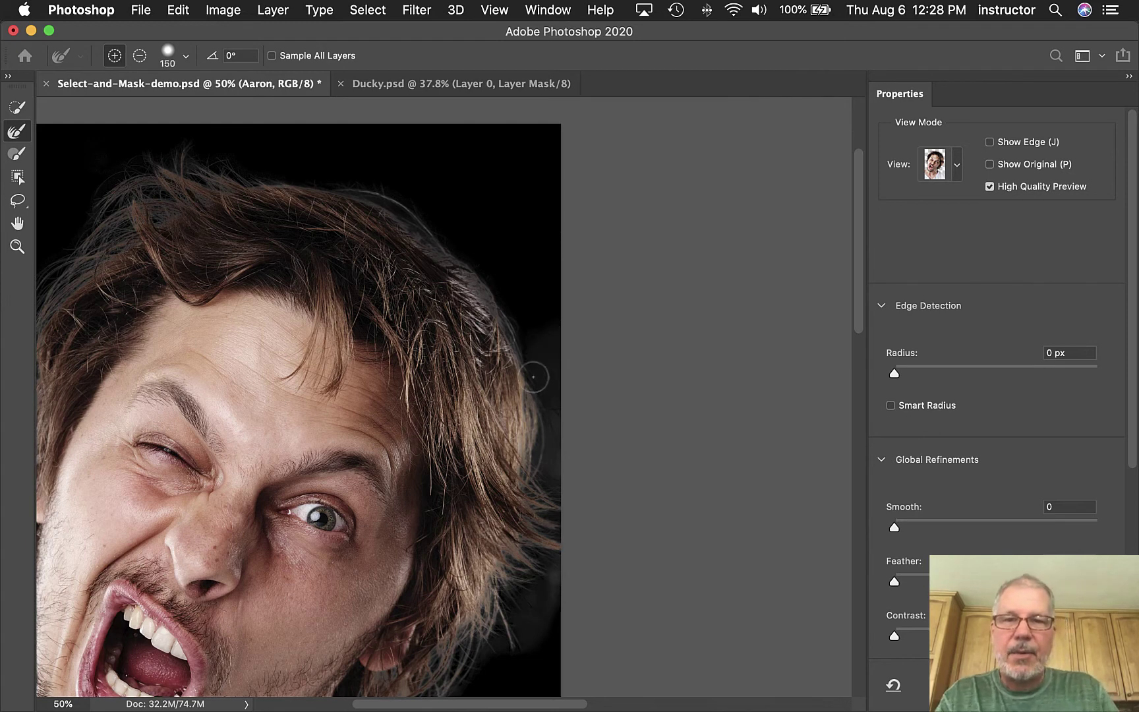
{"action": "mouse_move", "coordinate": [536, 357]}
{"action": "left_mouse_down"}
{"action": "mouse_move", "coordinate": [429, 226]}
{"action": "mouse_move", "coordinate": [381, 185]}
{"action": "mouse_move", "coordinate": [328, 174]}
{"action": "left_mouse_up"}
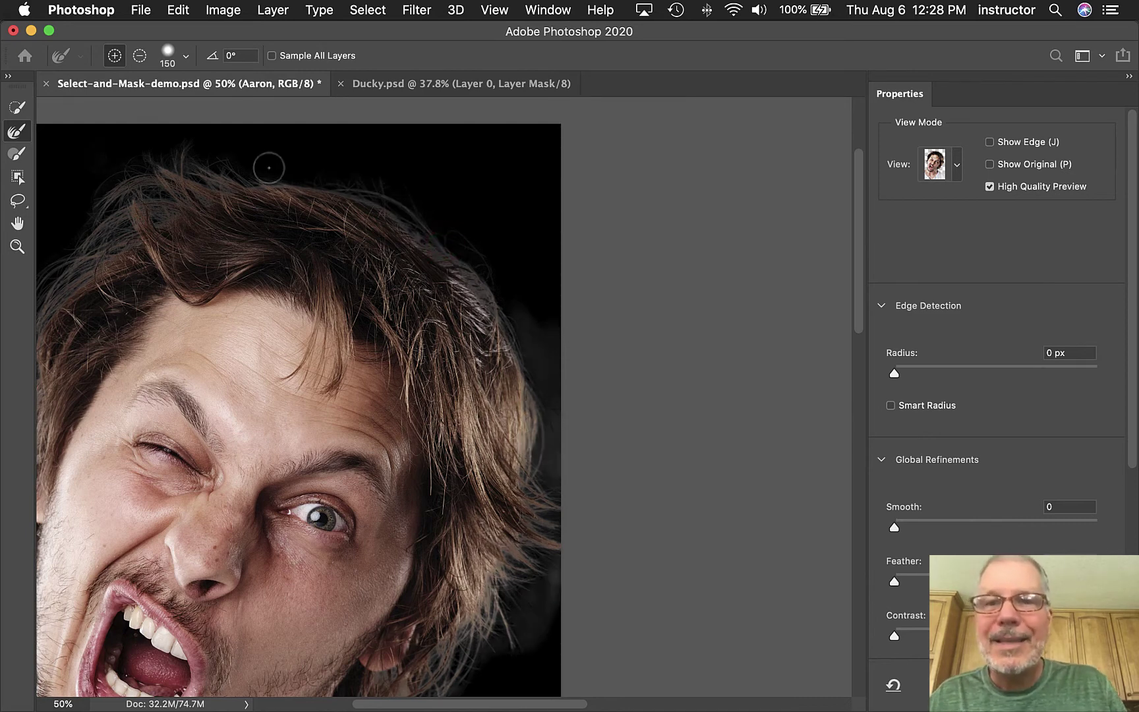
{"action": "mouse_move", "coordinate": [259, 170]}
{"action": "left_mouse_down"}
{"action": "mouse_move", "coordinate": [504, 175]}
{"action": "mouse_move", "coordinate": [360, 183]}
{"action": "mouse_move", "coordinate": [309, 208]}
{"action": "mouse_move", "coordinate": [505, 228]}
{"action": "left_mouse_up"}
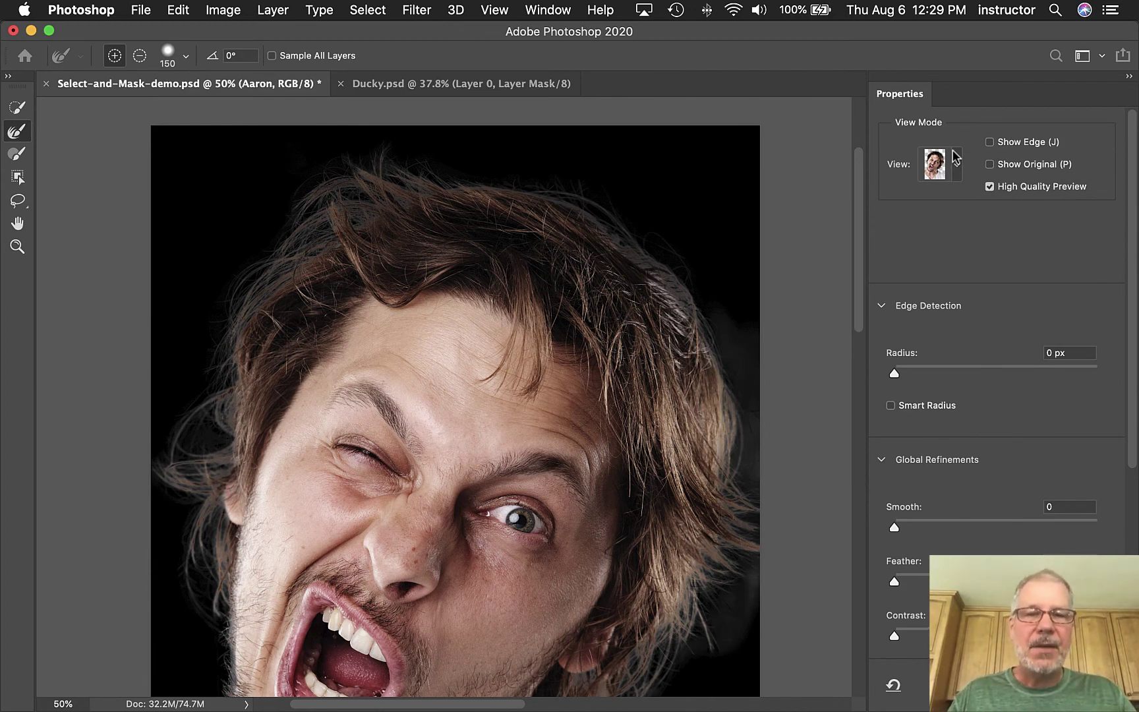
Set the Brush tool to subtract at 200 px and paint away the grey residue beside the hair ends on the head's outer right side.
{"action": "mouse_move", "coordinate": [639, 438]}
{"action": "left_mouse_down"}
{"action": "mouse_move", "coordinate": [660, 457]}
{"action": "mouse_move", "coordinate": [656, 368]}
{"action": "mouse_move", "coordinate": [638, 338]}
{"action": "left_mouse_up"}
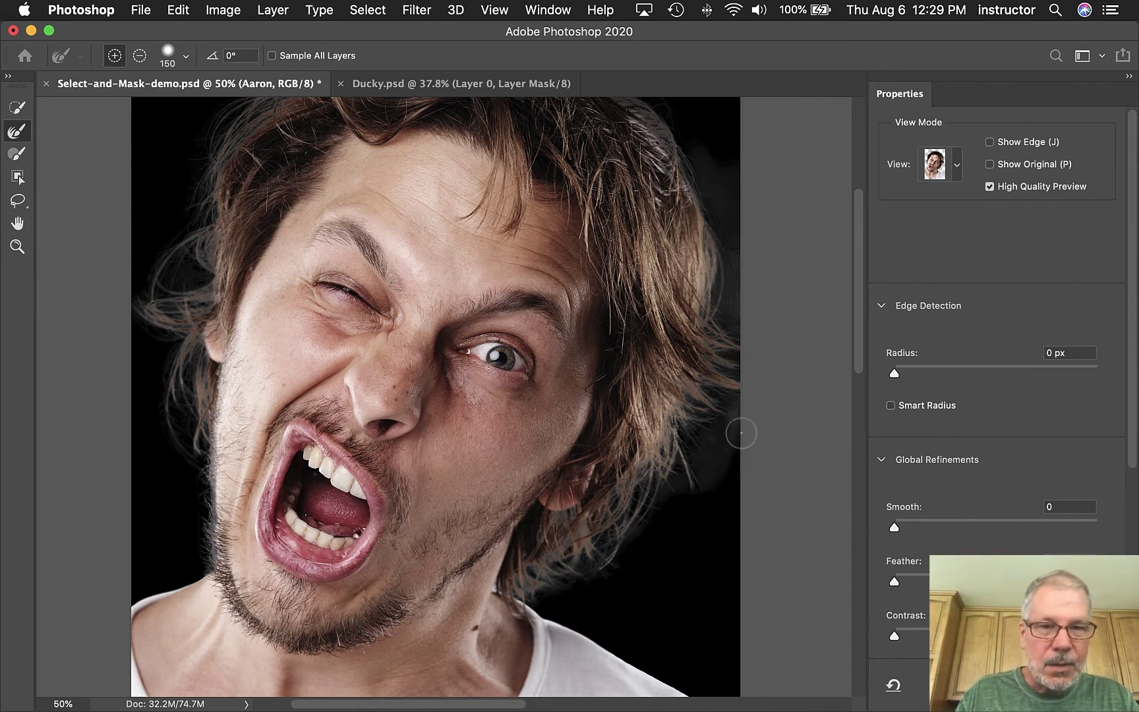
{"action": "left_click", "coordinate": [18, 155]}
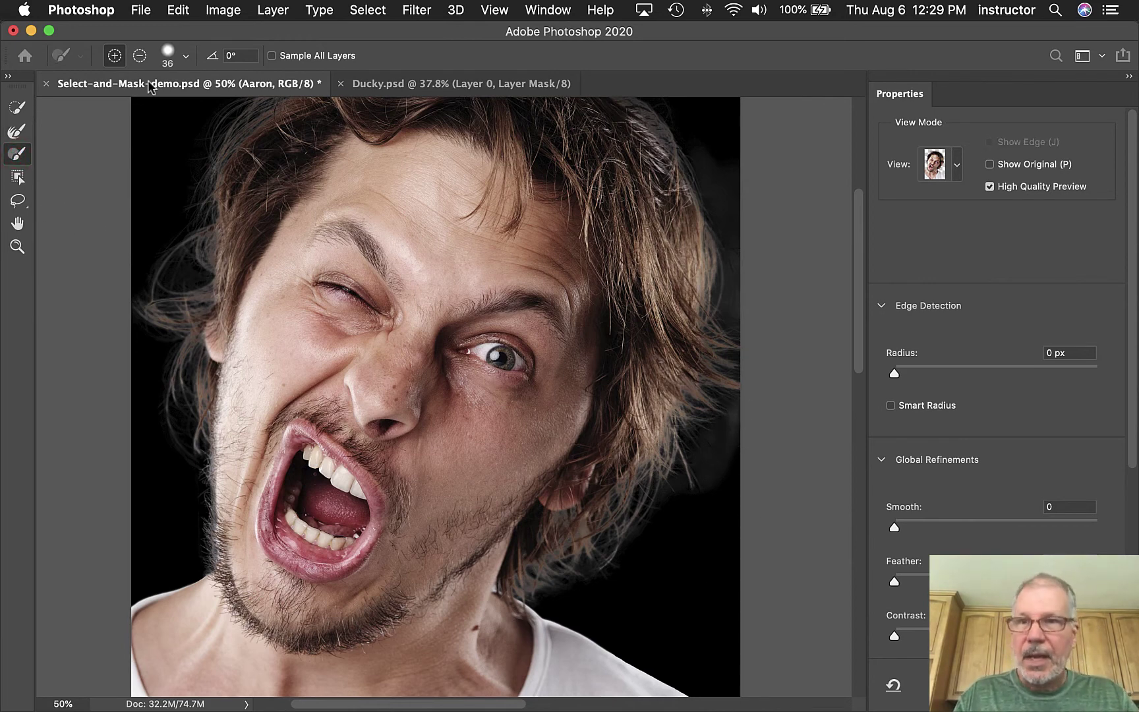
{"action": "left_click", "coordinate": [140, 56]}
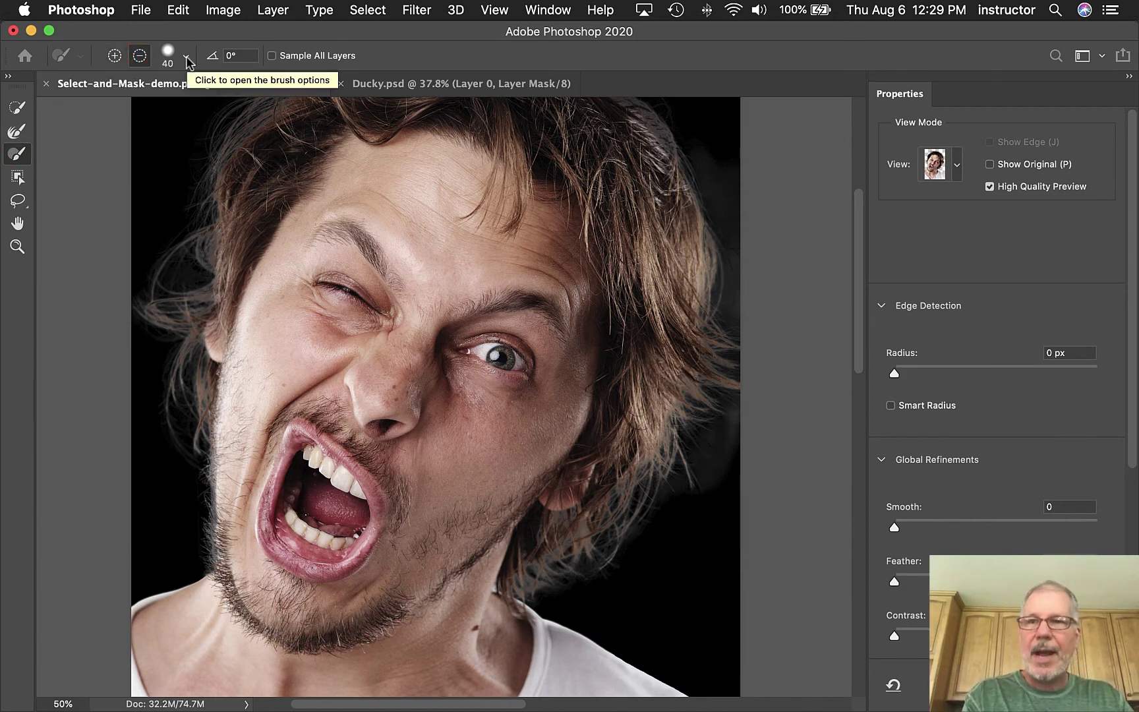
{"action": "key", "text": "bracketright"}
{"action": "key", "text": "bracketright"}
{"action": "key", "text": "bracketright"}
{"action": "key", "text": "bracketright"}
{"action": "key", "text": "bracketright"}
{"action": "key", "text": "bracketright"}
{"action": "key", "text": "bracketright"}
{"action": "key", "text": "bracketright"}
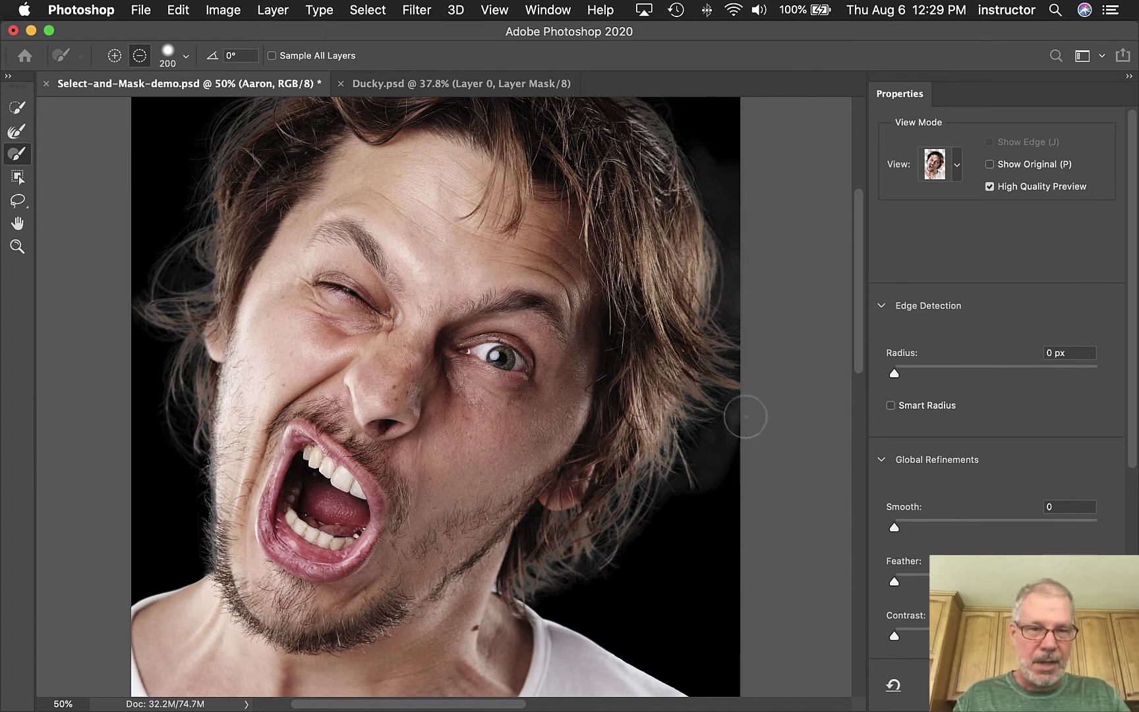
{"action": "mouse_move", "coordinate": [743, 415]}
{"action": "left_mouse_down"}
{"action": "mouse_move", "coordinate": [732, 474]}
{"action": "mouse_move", "coordinate": [733, 445]}
{"action": "left_mouse_up"}
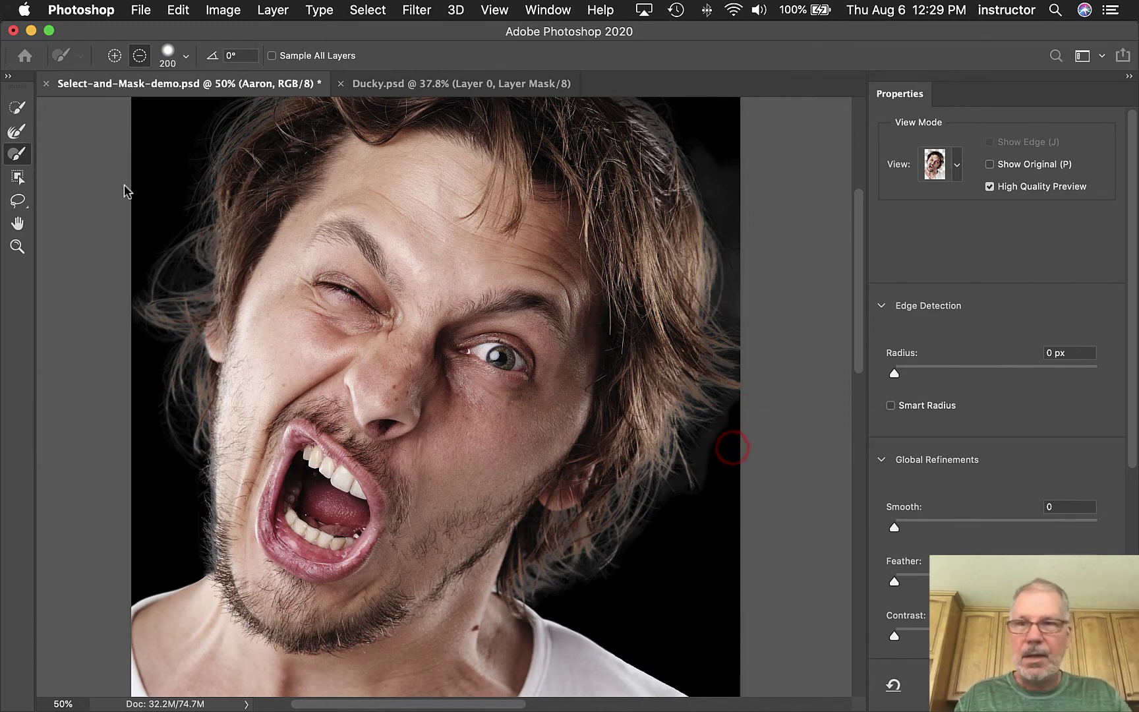
Lower the subtracting brush's hardness and clean grey leftovers around both sides of the hair and above the shirt shoulder.
{"action": "left_click", "coordinate": [185, 57]}
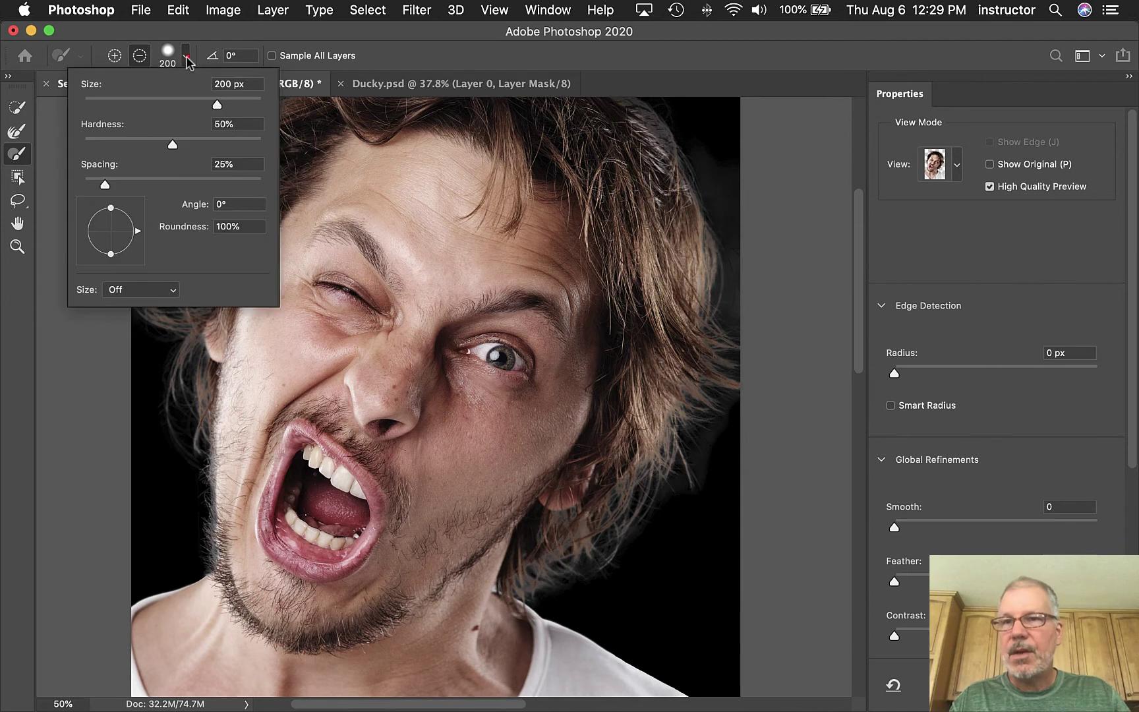
{"action": "left_click", "coordinate": [172, 145]}
{"action": "left_click_drag", "start_coordinate": [724, 149], "coordinate": [740, 272]}
{"action": "left_click", "coordinate": [148, 272]}
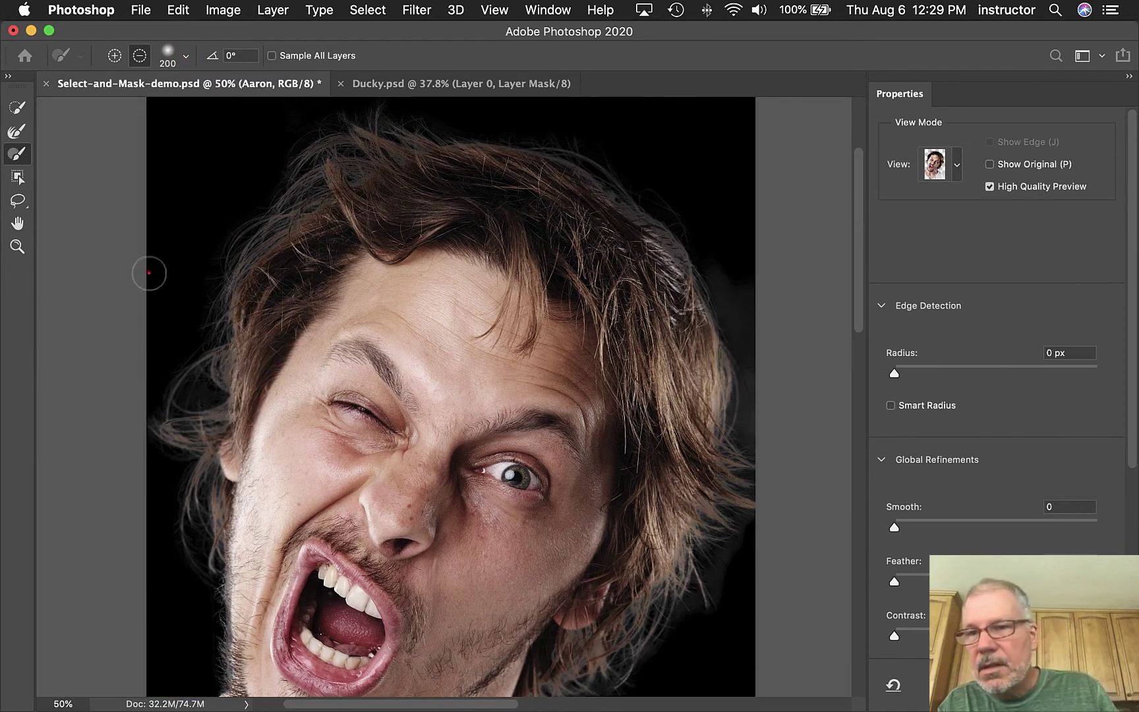
{"action": "left_click_drag", "start_coordinate": [106, 369], "coordinate": [149, 164]}
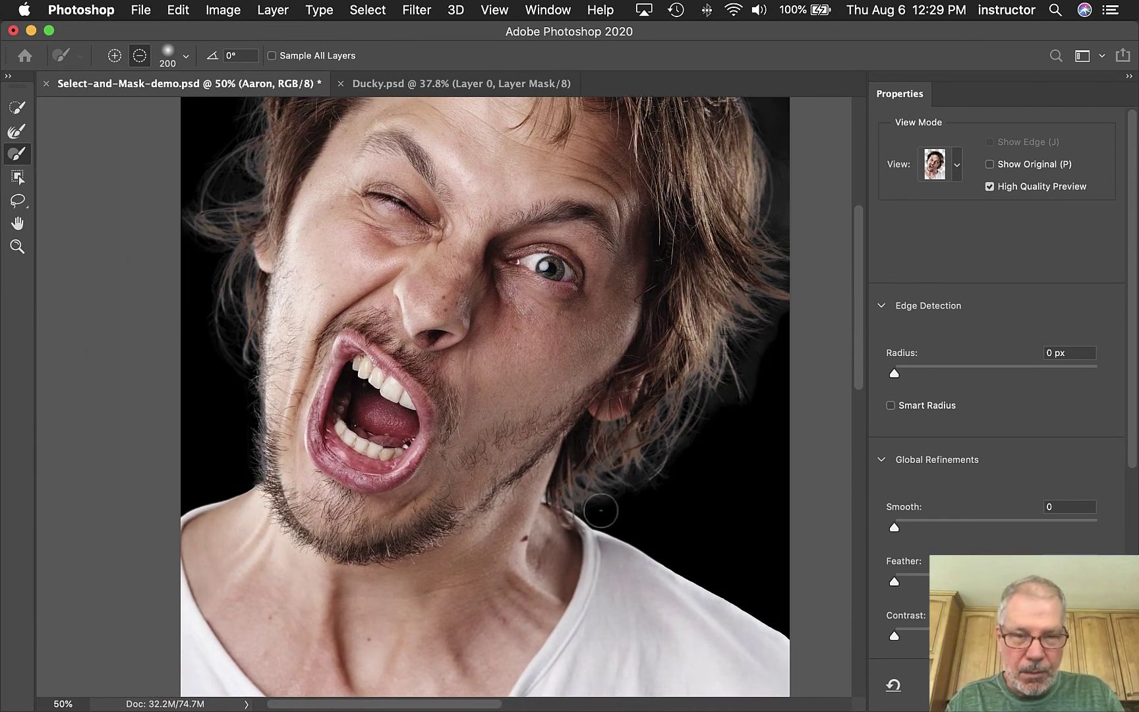
{"action": "left_click", "coordinate": [600, 510]}
{"action": "scroll", "coordinate": [682, 503], "scroll_direction": "up", "scroll_amount": 5}
{"action": "scroll", "coordinate": [683, 502], "scroll_direction": "right", "scroll_amount": 2}
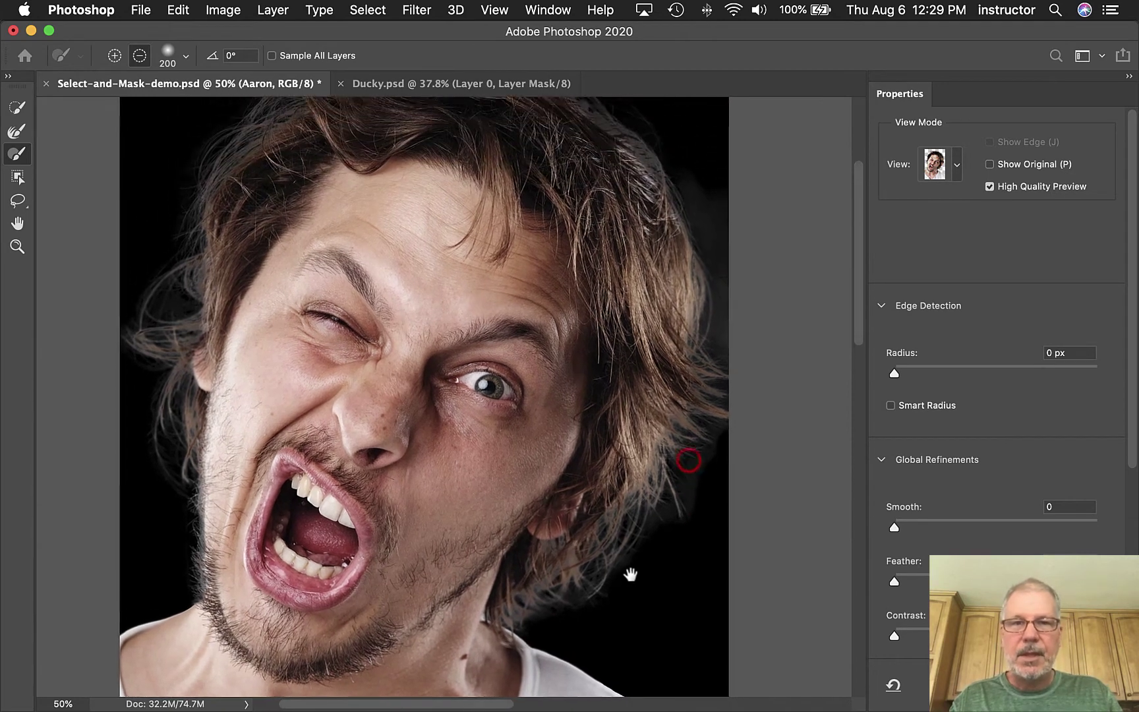
{"action": "left_click", "coordinate": [740, 284]}
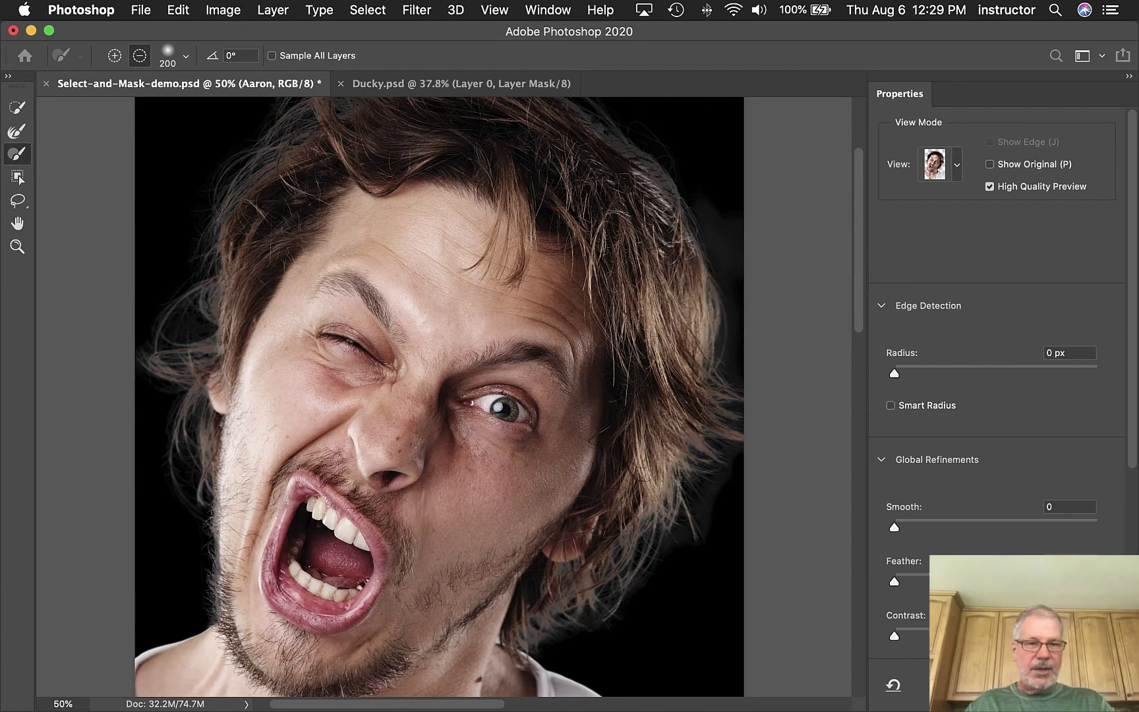
Try Shift Edge at -34% and +81%, set it to +25%, and paint away the grey haze beside the upper right hair.
{"action": "scroll", "coordinate": [929, 549], "scroll_direction": "down", "scroll_amount": 3}
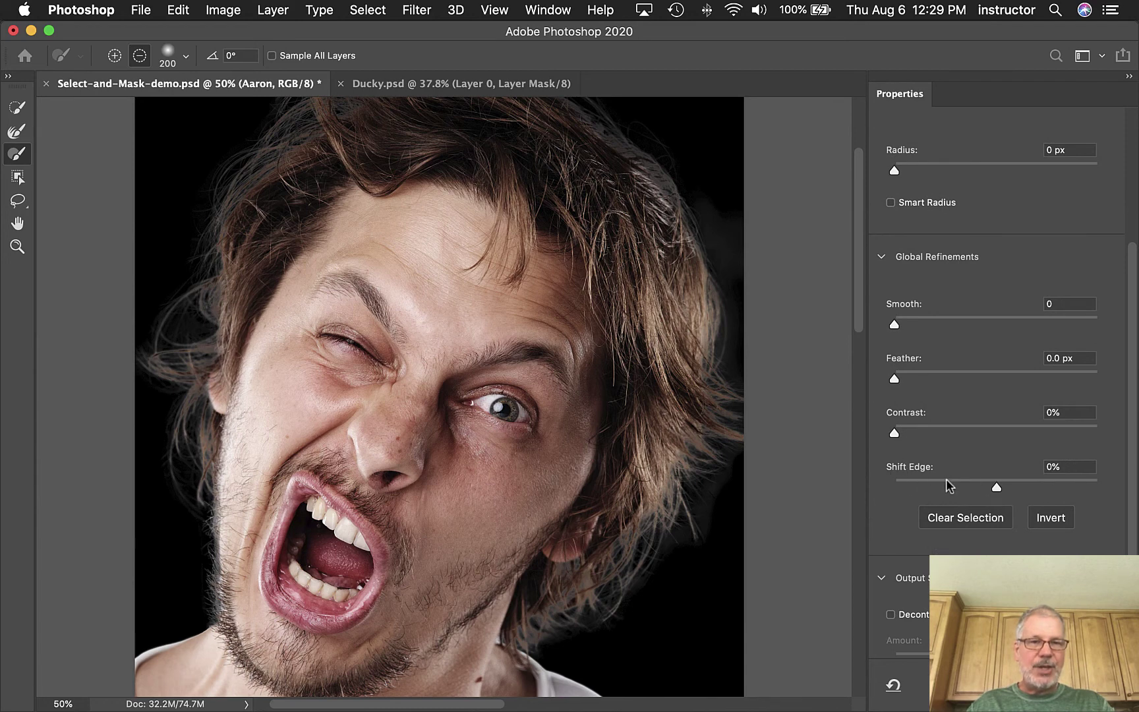
{"action": "left_click_drag", "start_coordinate": [996, 489], "coordinate": [962, 489]}
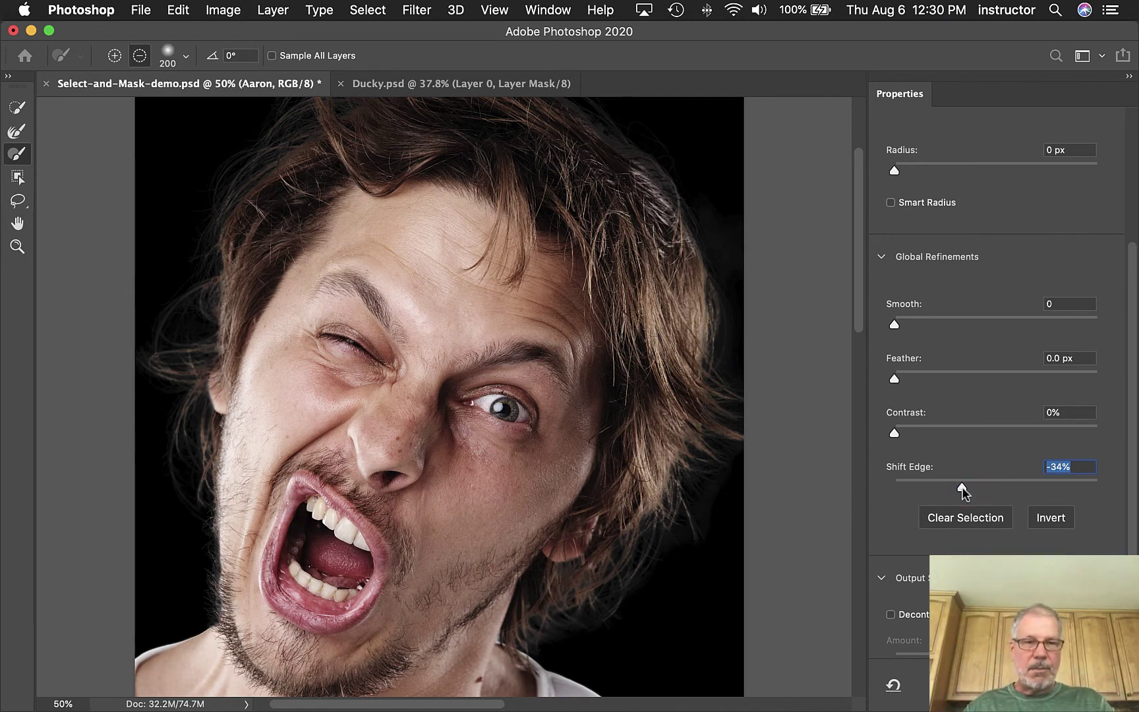
{"action": "mouse_move", "coordinate": [978, 491]}
{"action": "left_mouse_down"}
{"action": "mouse_move", "coordinate": [992, 491]}
{"action": "mouse_move", "coordinate": [980, 486]}
{"action": "left_mouse_up"}
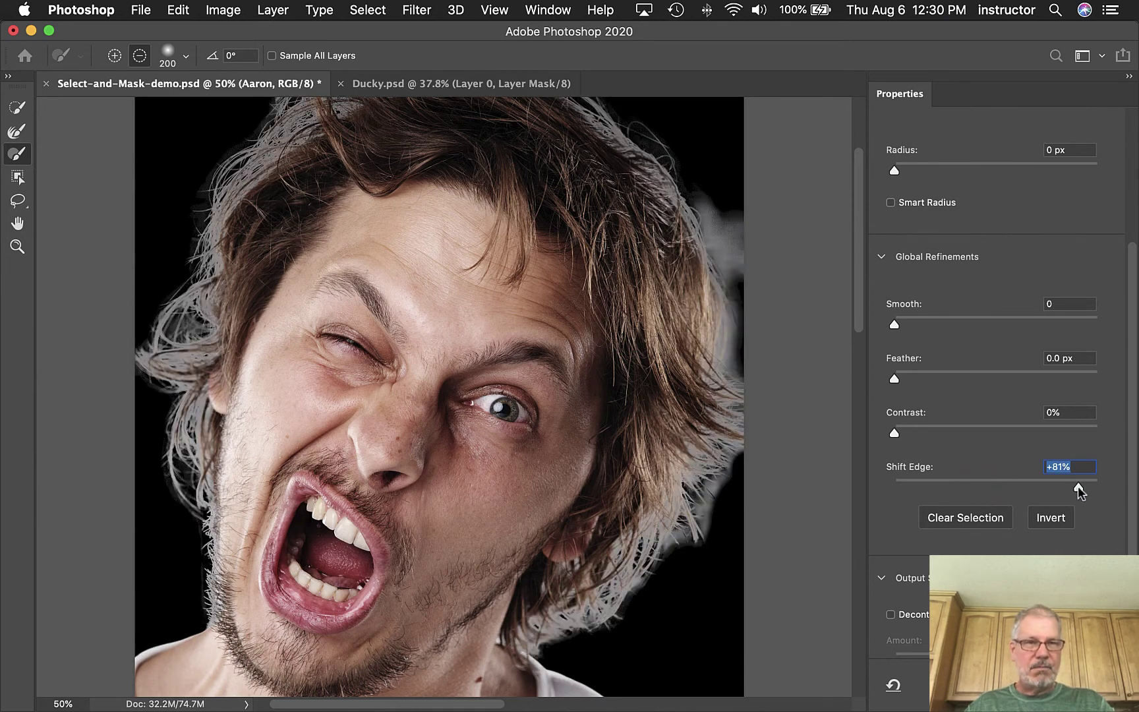
{"action": "left_click_drag", "start_coordinate": [1076, 486], "coordinate": [1020, 488]}
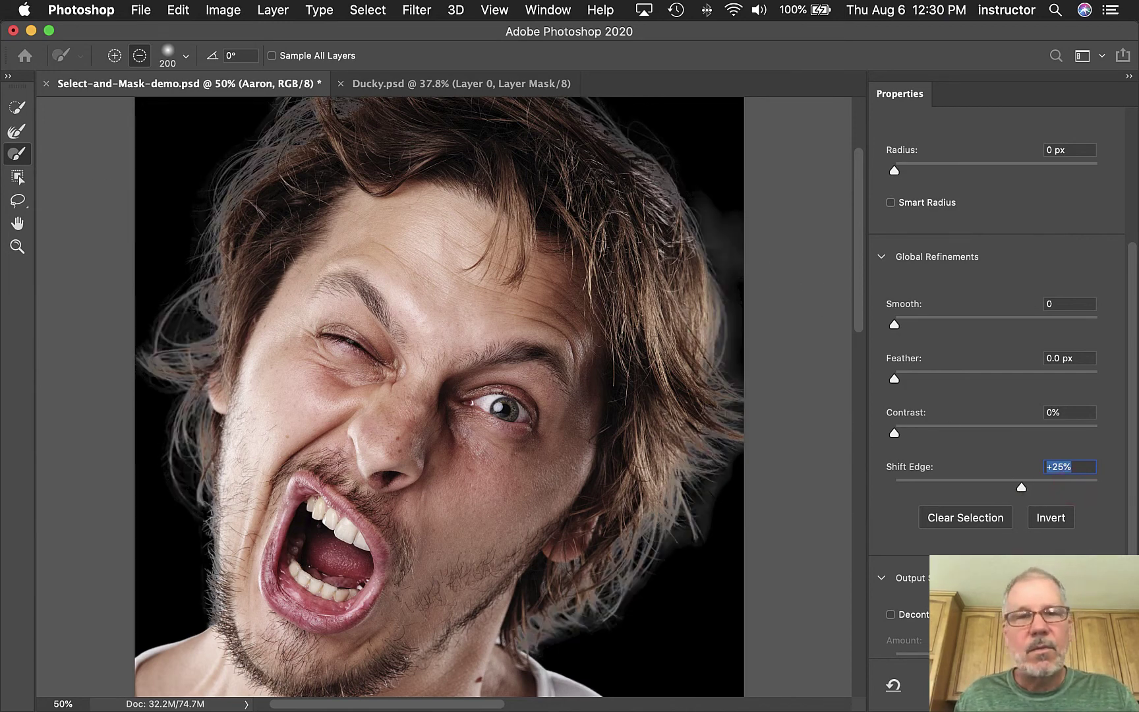
{"action": "left_click_drag", "start_coordinate": [725, 193], "coordinate": [742, 252]}
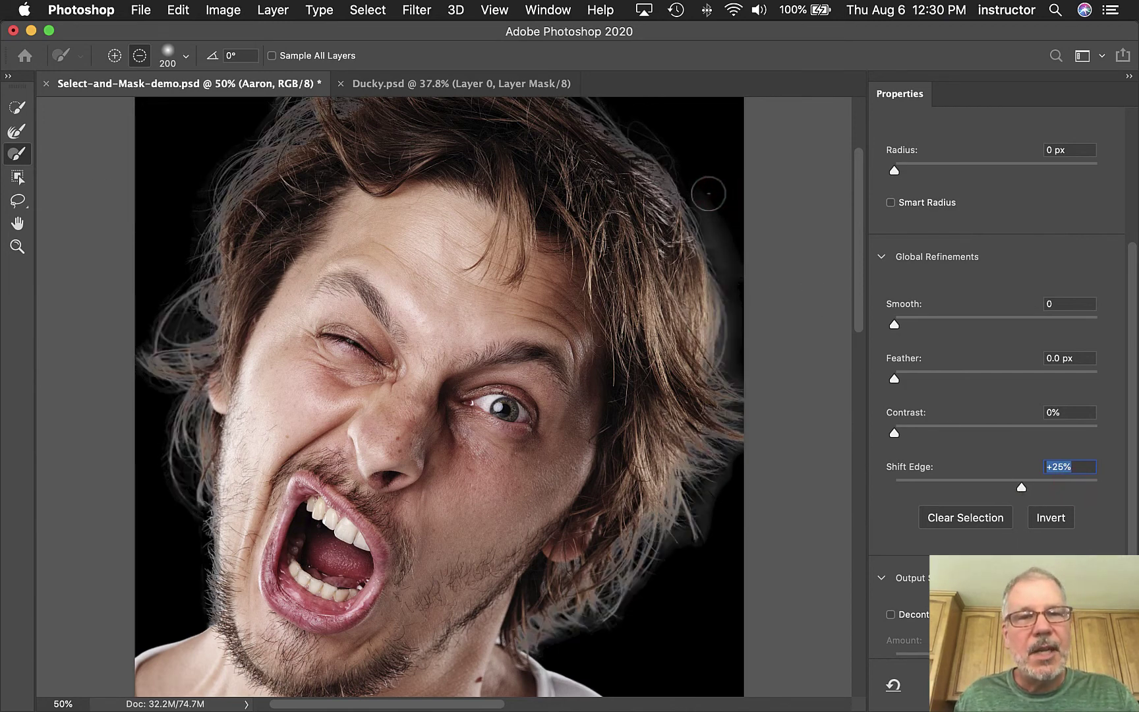
{"action": "left_click_drag", "start_coordinate": [709, 195], "coordinate": [729, 257]}
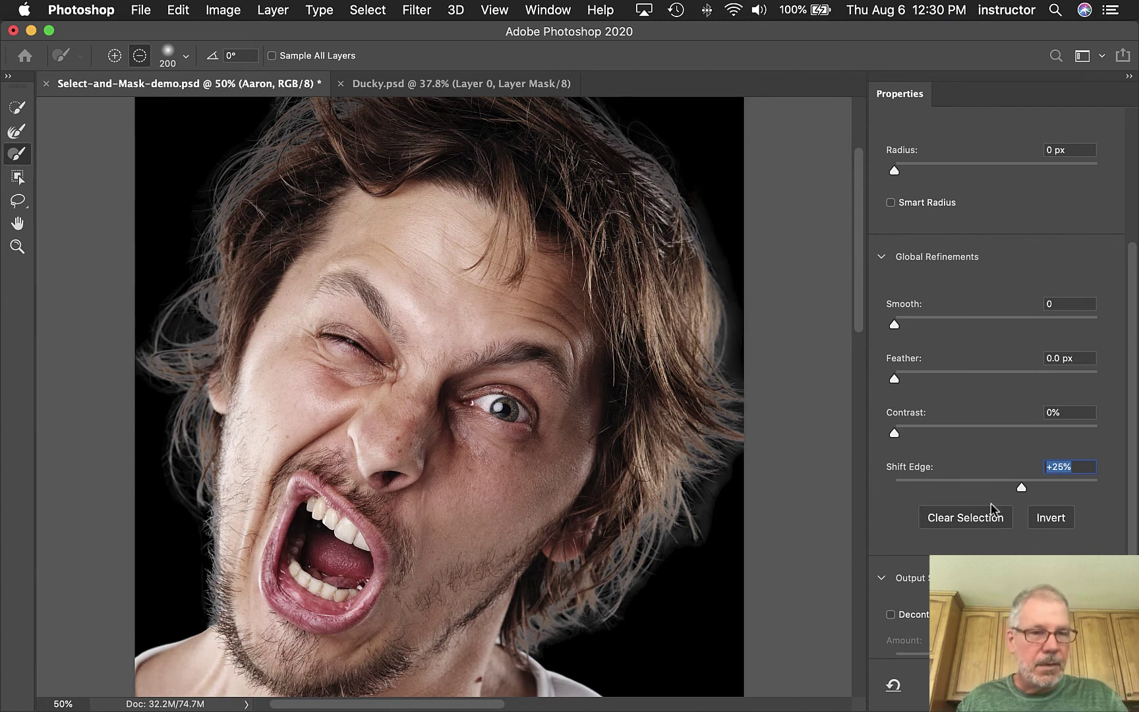
Set Shift Edge to -19% and enable Decontaminate Colors in the output settings.
{"action": "left_click_drag", "start_coordinate": [984, 491], "coordinate": [973, 491]}
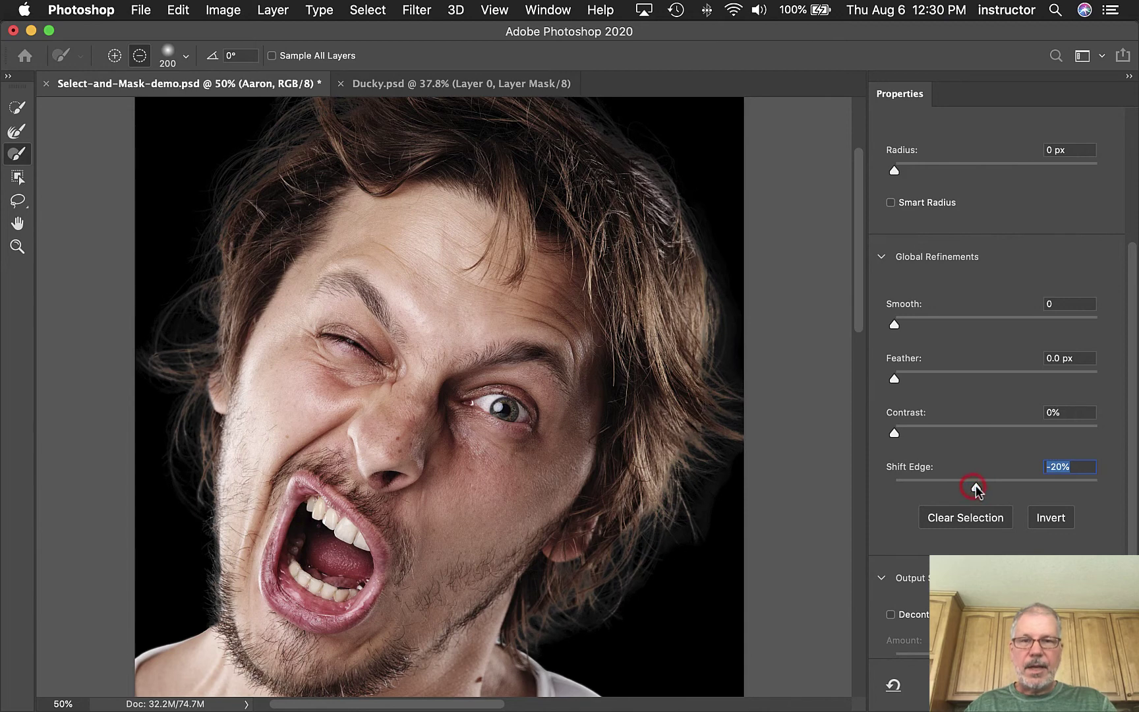
{"action": "left_click", "coordinate": [976, 488]}
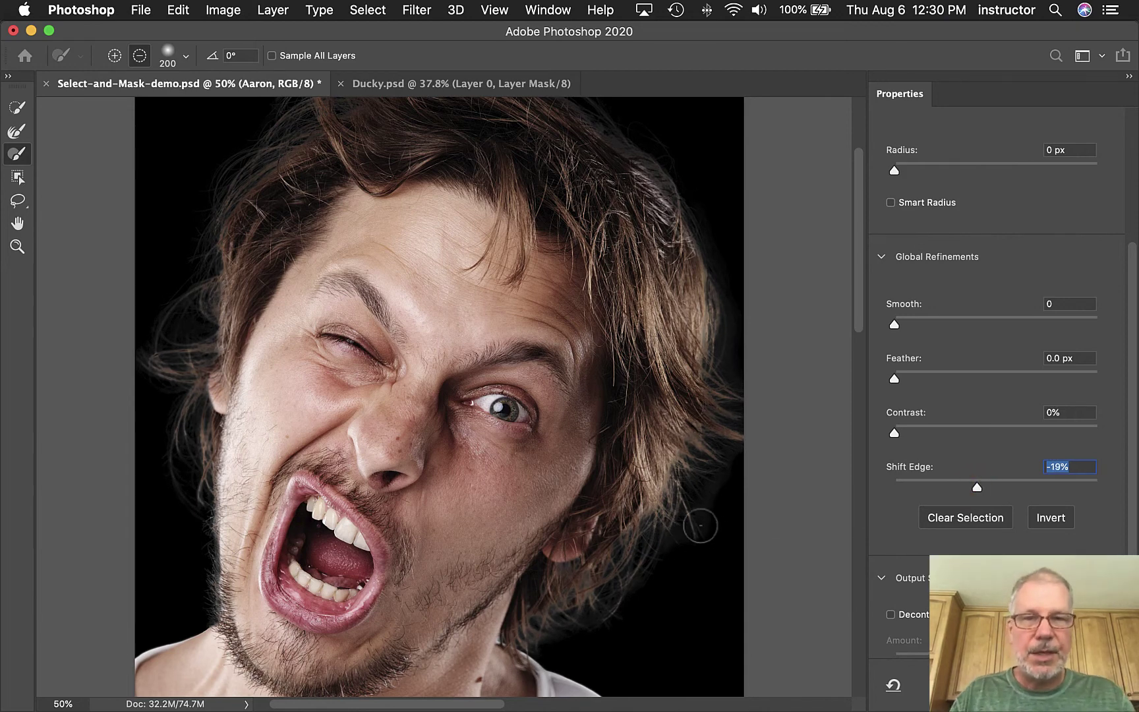
{"action": "scroll", "coordinate": [1000, 506], "scroll_direction": "down", "scroll_amount": 3}
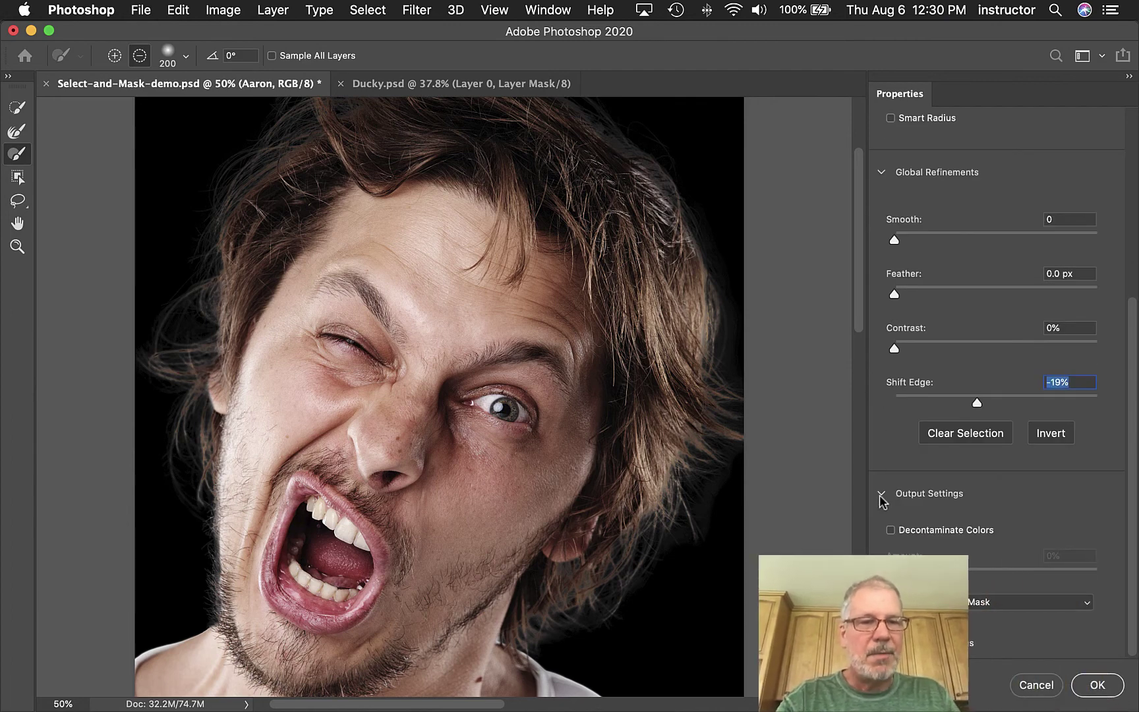
{"action": "left_click", "coordinate": [890, 531]}
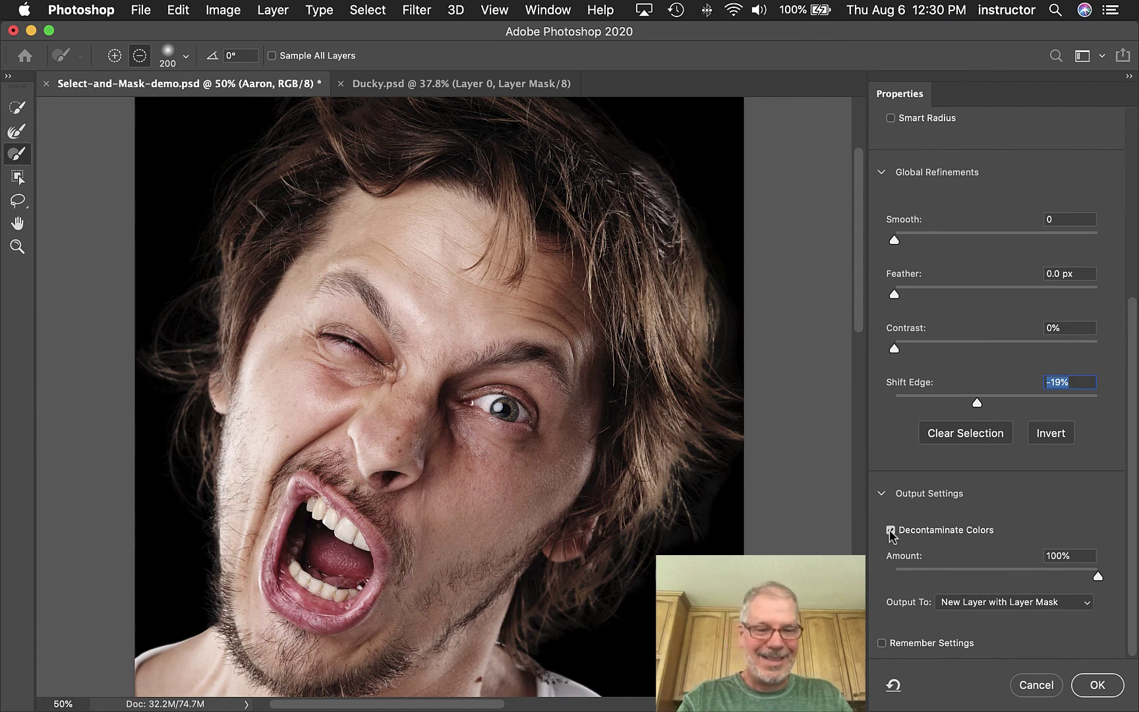
Inspect the hair edges around the right ear at 100% zoom and reduce the Decontaminate Colors amount to 51%.
{"action": "key", "text": "super+equal"}
{"action": "key", "text": "super+equal"}
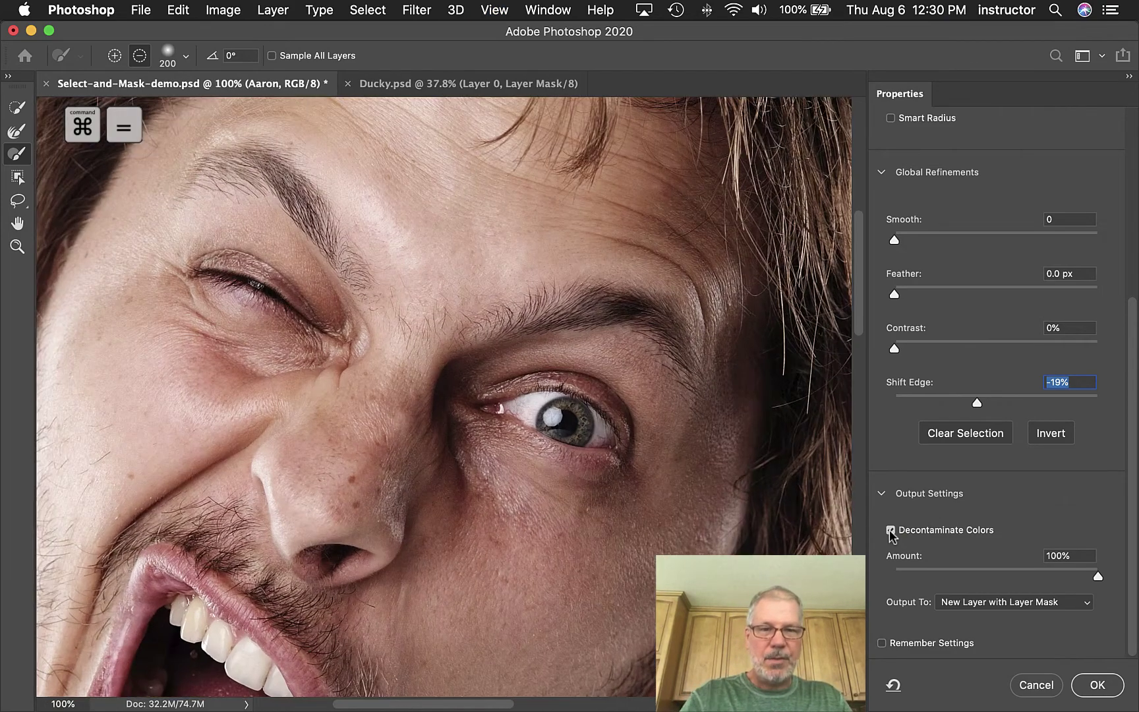
{"action": "scroll", "coordinate": [497, 349], "scroll_direction": "down", "scroll_amount": 5}
{"action": "scroll", "coordinate": [496, 349], "scroll_direction": "right", "scroll_amount": 5}
{"action": "scroll", "coordinate": [534, 312], "scroll_direction": "down", "scroll_amount": 2}
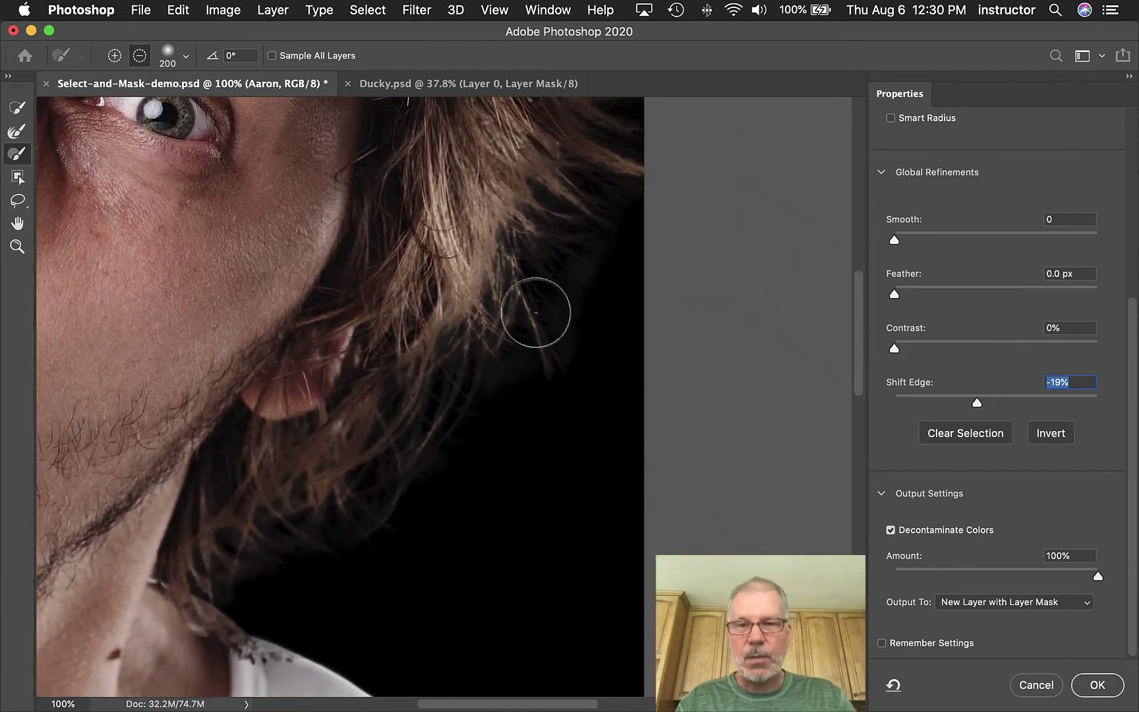
{"action": "scroll", "coordinate": [496, 478], "scroll_direction": "up", "scroll_amount": 8}
{"action": "left_click_drag", "start_coordinate": [496, 505], "coordinate": [549, 439]}
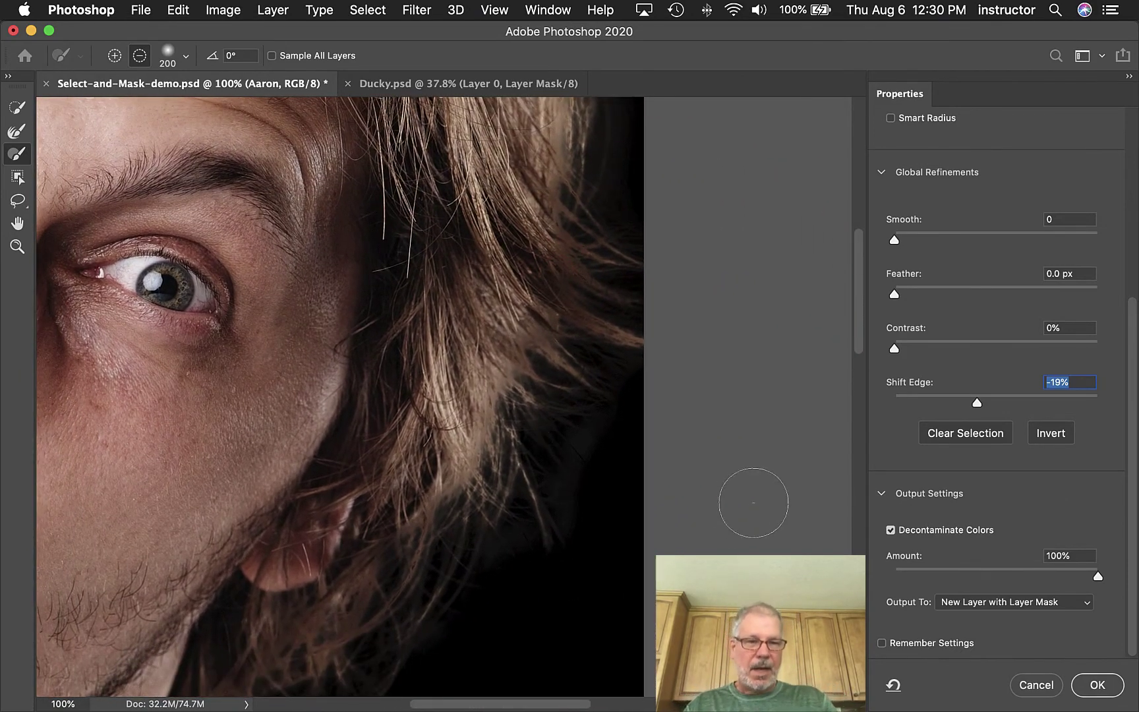
{"action": "left_click_drag", "start_coordinate": [1098, 577], "coordinate": [1005, 580]}
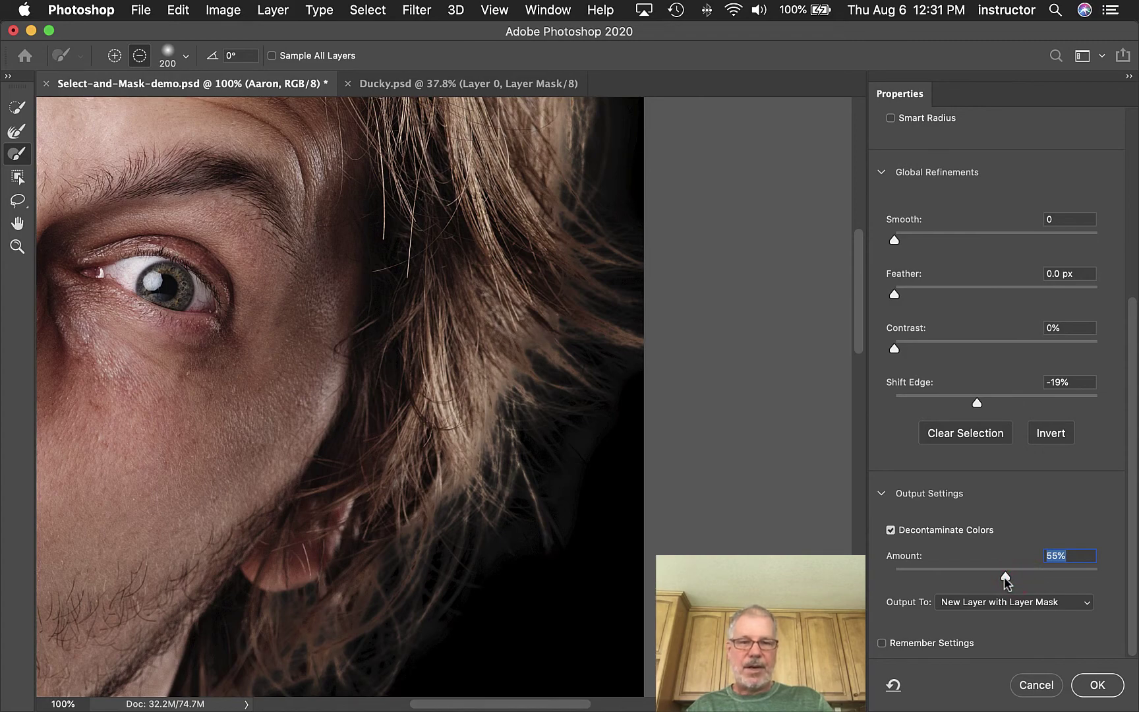
{"action": "key", "text": "cmd+0"}
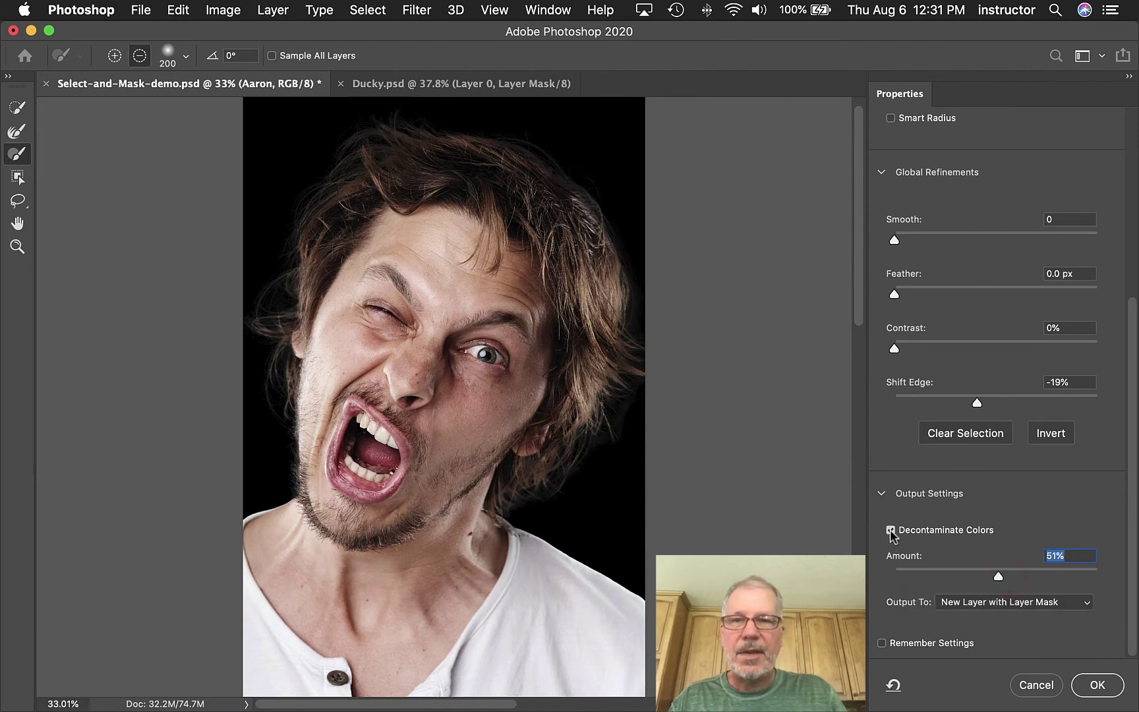
Turn off Decontaminate Colors to compare the hair edges, set Shift Edge to -12%, and turn Decontaminate Colors back on.
{"action": "key", "text": "super+equal"}
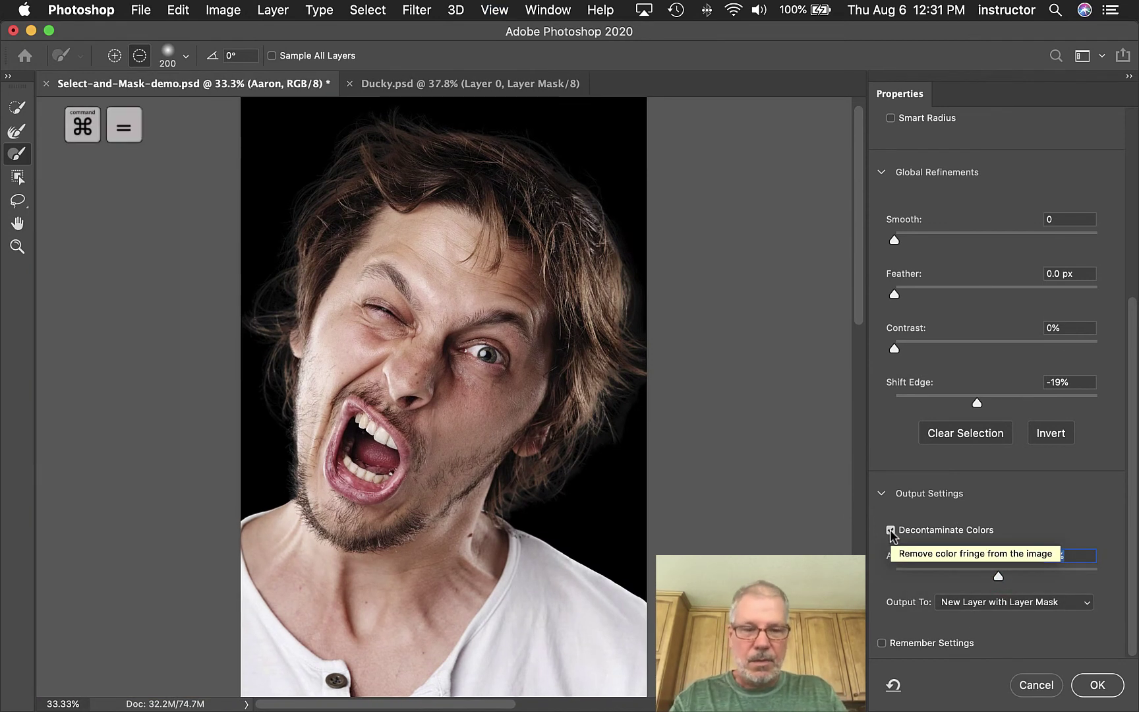
{"action": "key", "text": "super+equal"}
{"action": "left_click_drag", "start_coordinate": [564, 406], "coordinate": [544, 533]}
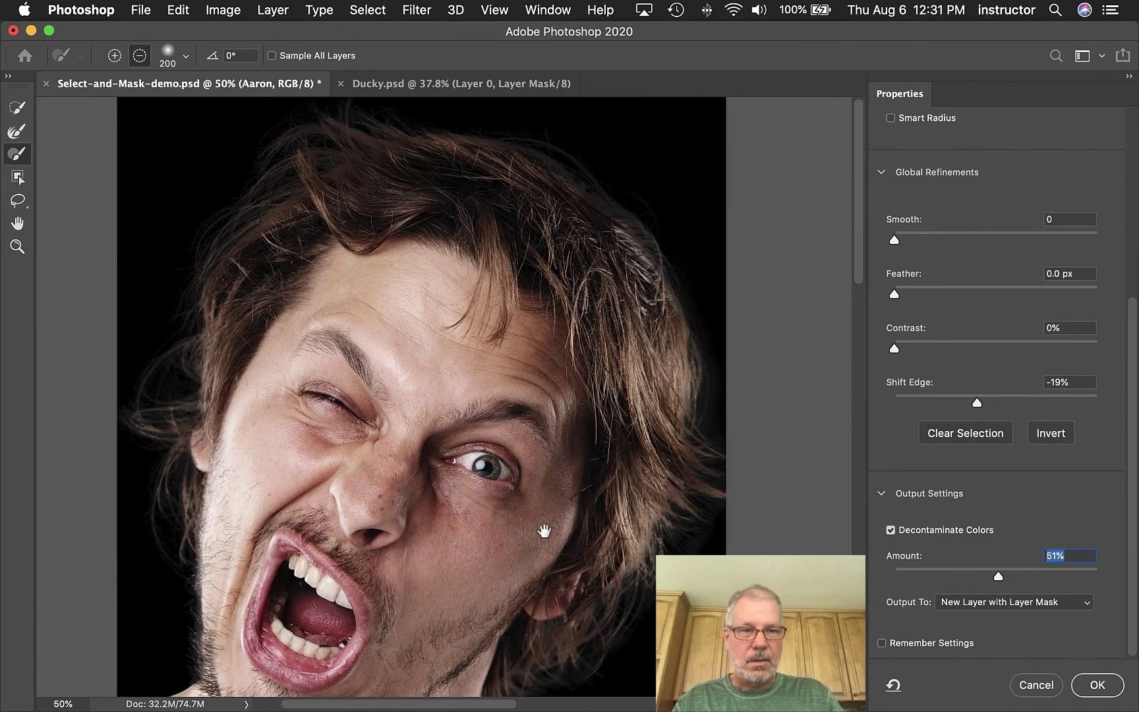
{"action": "left_click", "coordinate": [890, 530]}
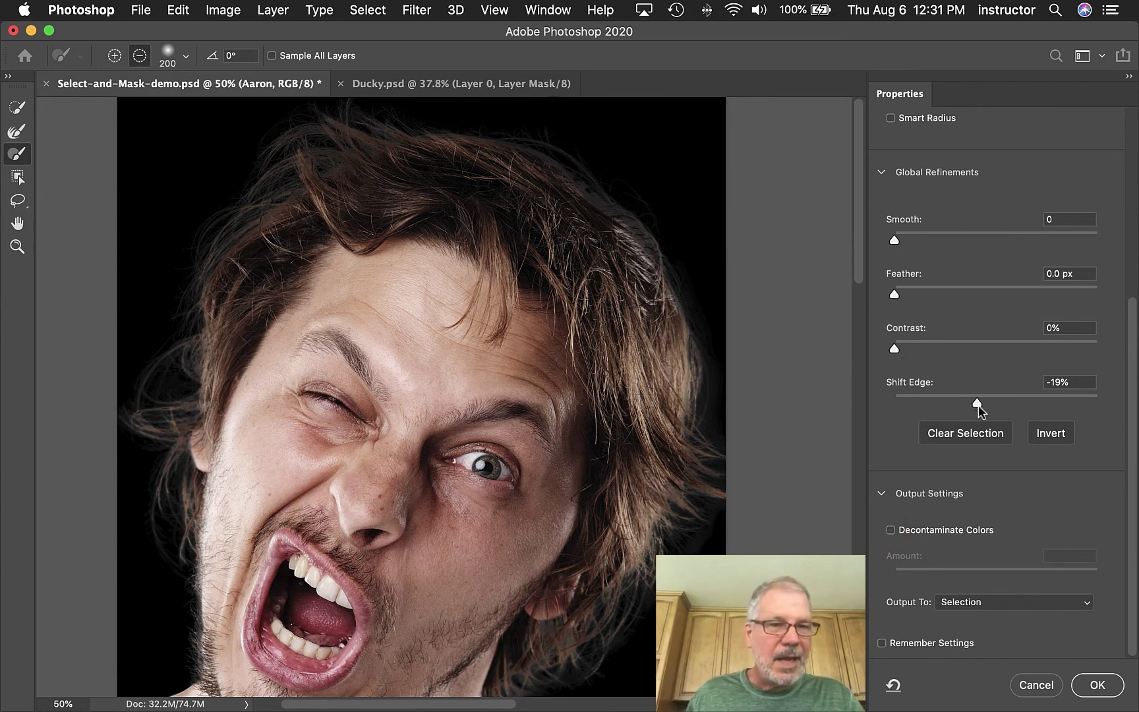
{"action": "left_click_drag", "start_coordinate": [978, 405], "coordinate": [984, 402]}
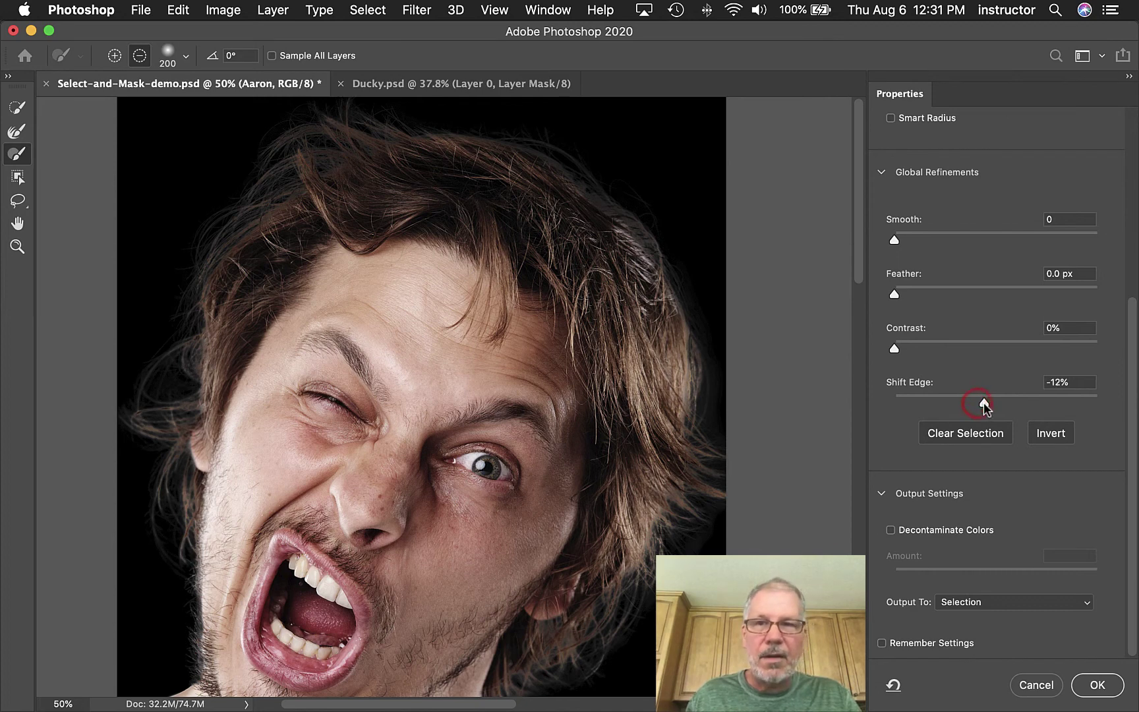
{"action": "left_click", "coordinate": [890, 530]}
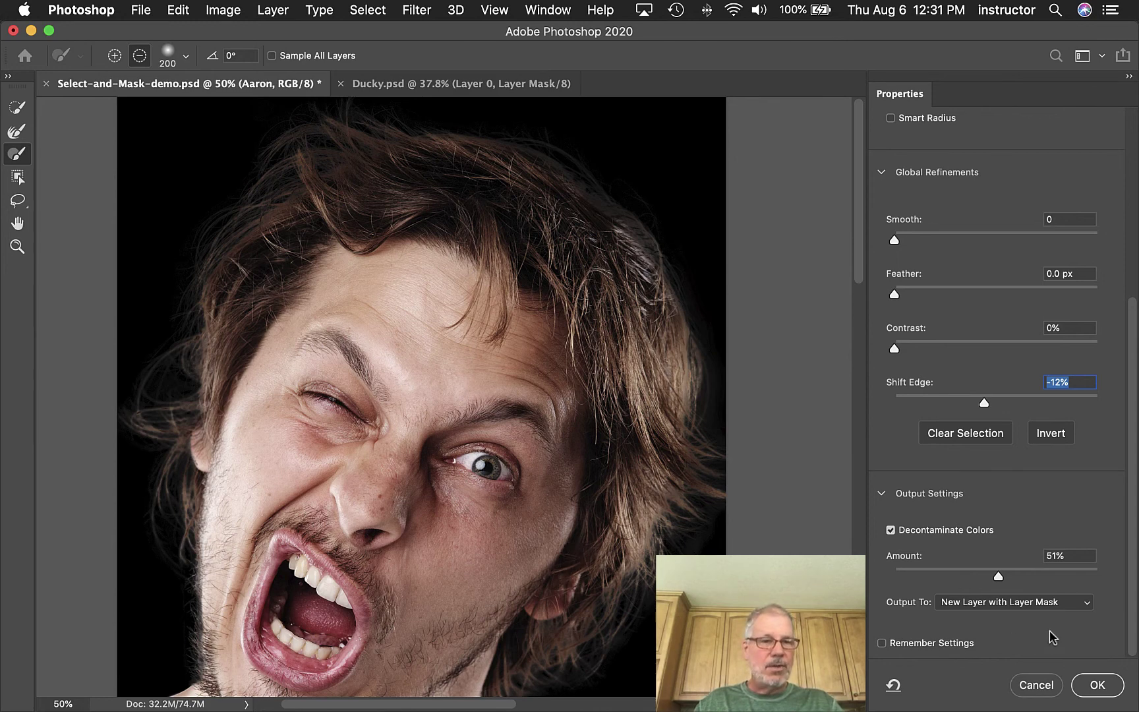
Keep the output as New Layer with Layer Mask and apply the Select and Mask result.
{"action": "left_click", "coordinate": [1040, 602]}
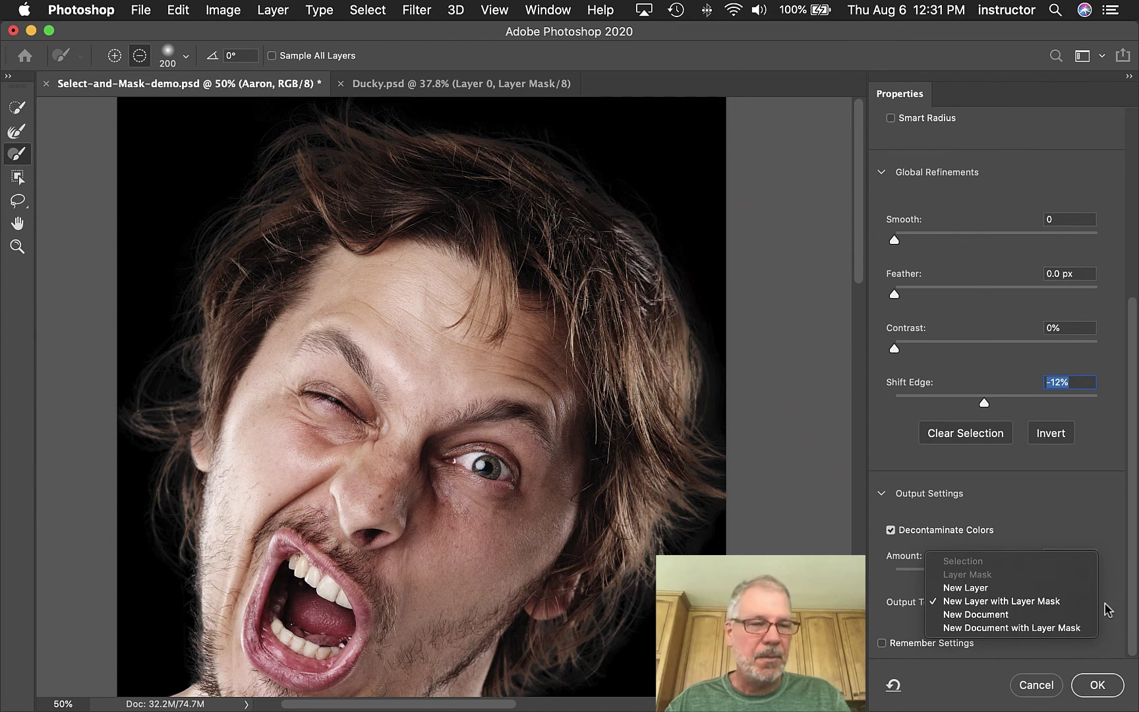
{"action": "left_click", "coordinate": [1096, 687]}
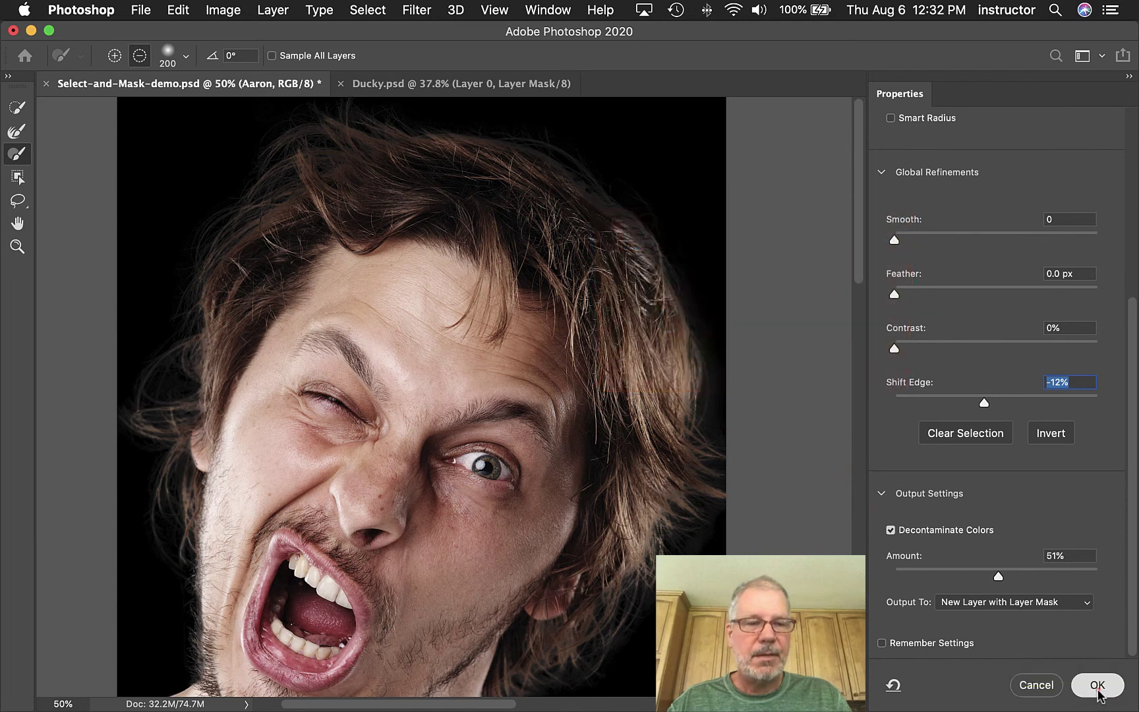
{"action": "left_click", "coordinate": [1095, 686]}
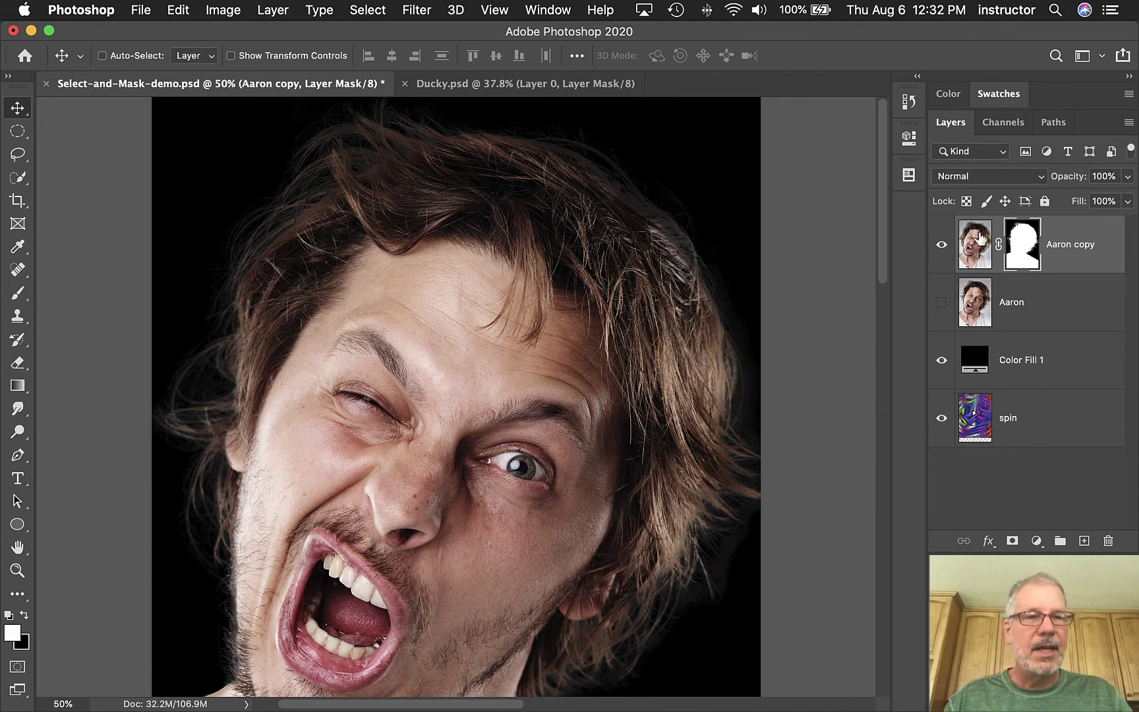
Disable the masked copy layer's mask and compare the decontaminated hair edges with the mask on and off.
{"action": "left_click", "coordinate": [1023, 248], "text": "shift"}
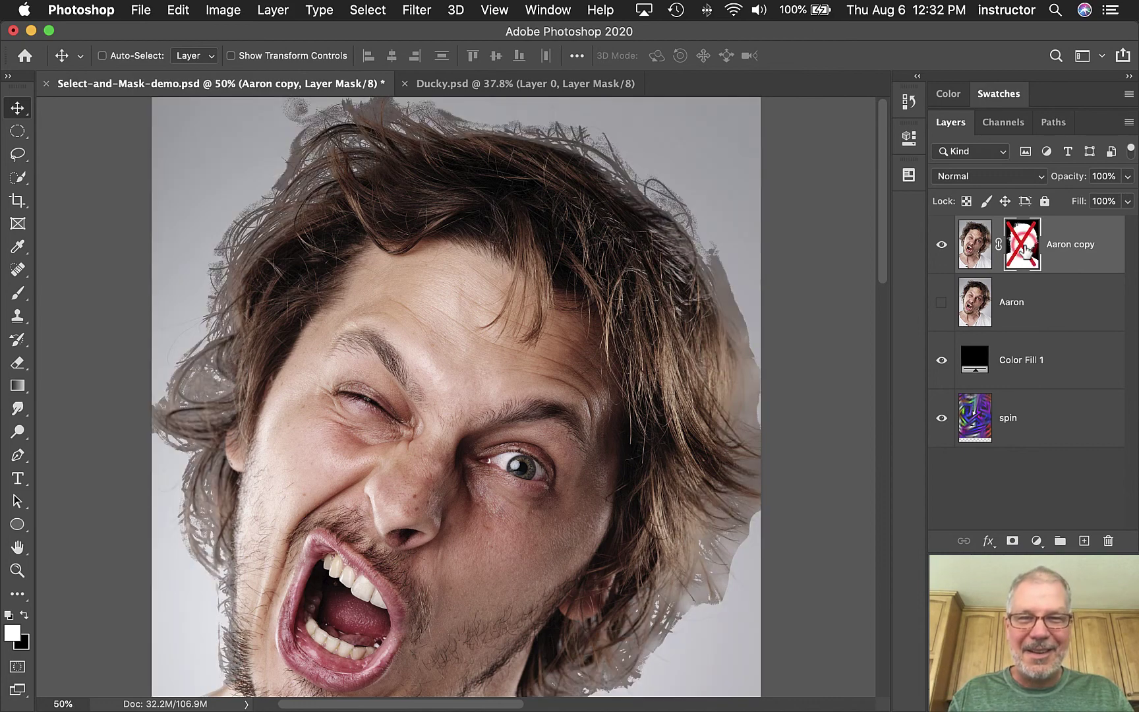
{"action": "left_click", "coordinate": [297, 248], "text": "super"}
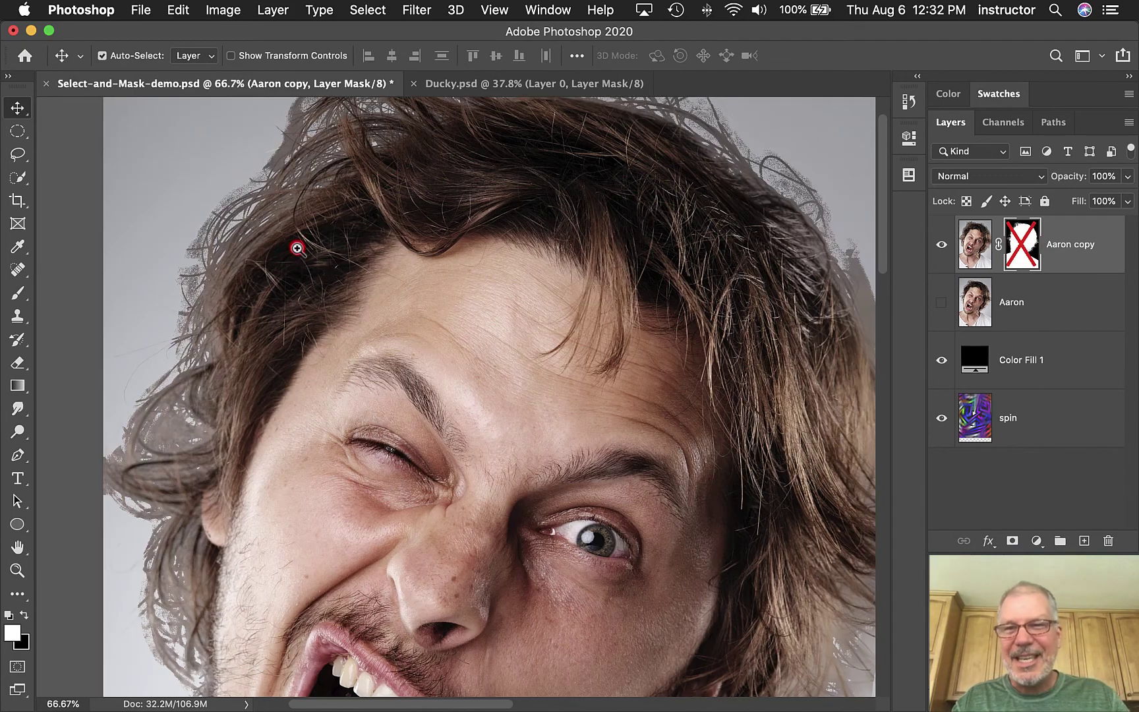
{"action": "left_click", "coordinate": [297, 248], "text": "super"}
{"action": "left_click_drag", "start_coordinate": [303, 282], "coordinate": [524, 282]}
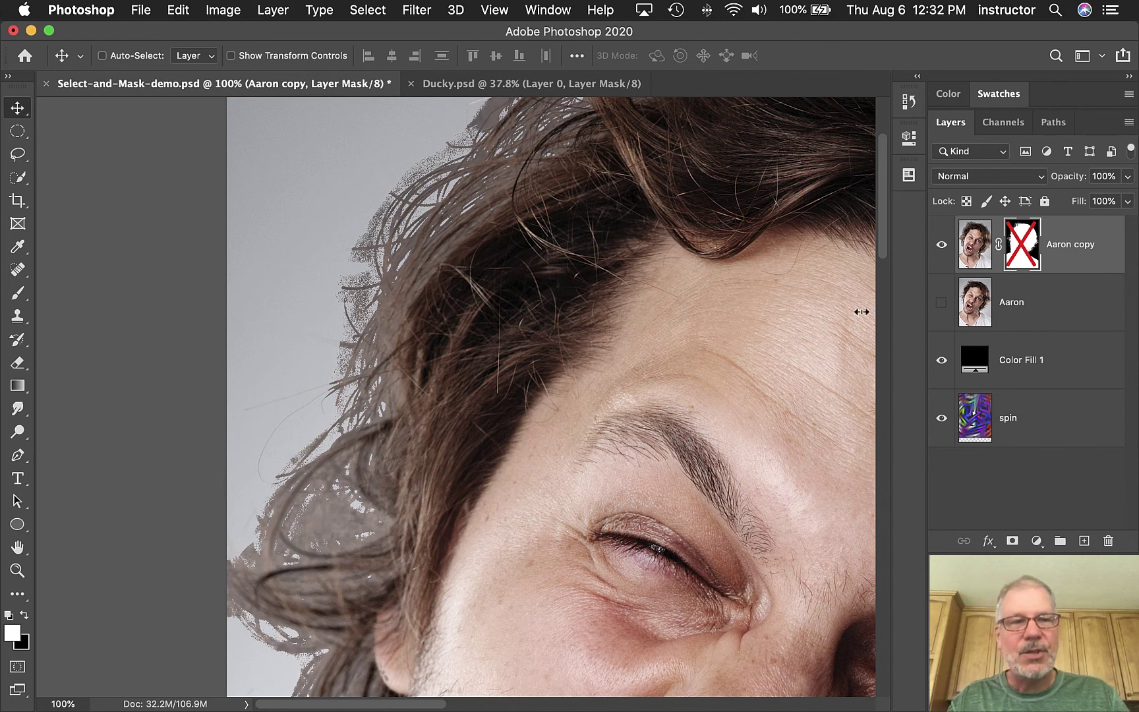
{"action": "left_click", "coordinate": [1020, 251], "text": "shift"}
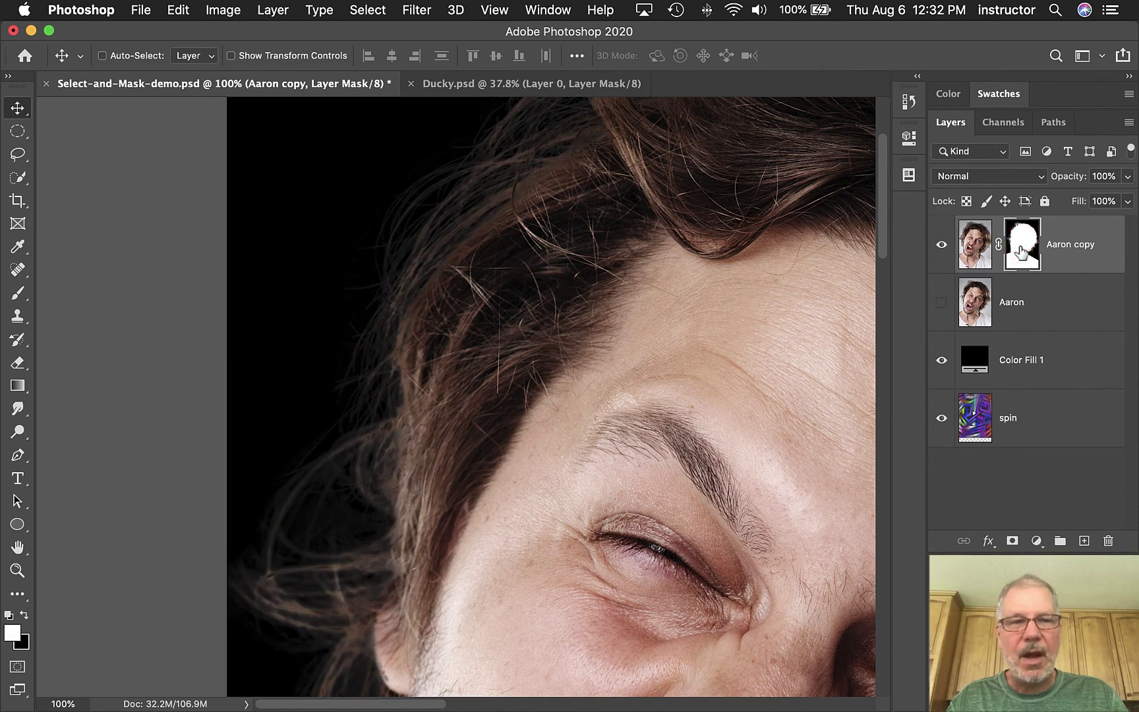
{"action": "left_click", "coordinate": [1020, 251], "text": "shift"}
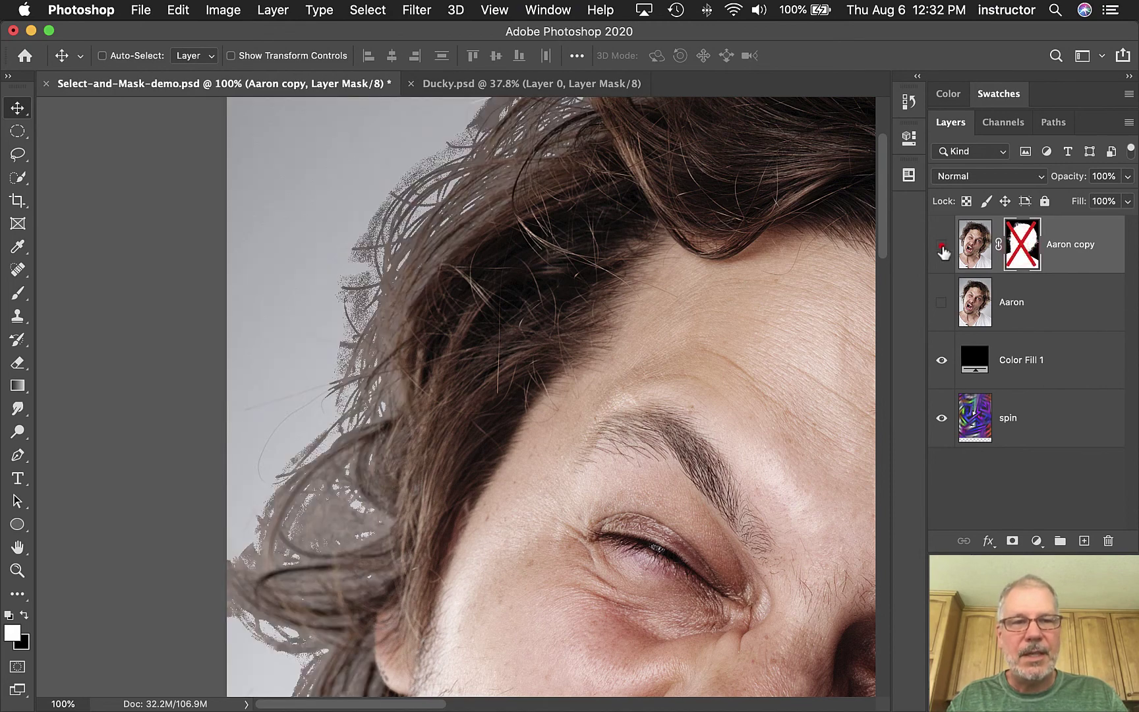
Show the original portrait layer and toggle the copy layer's visibility to compare the original hair with the decontaminated pixels.
{"action": "left_click", "coordinate": [941, 245]}
{"action": "left_click", "coordinate": [941, 303]}
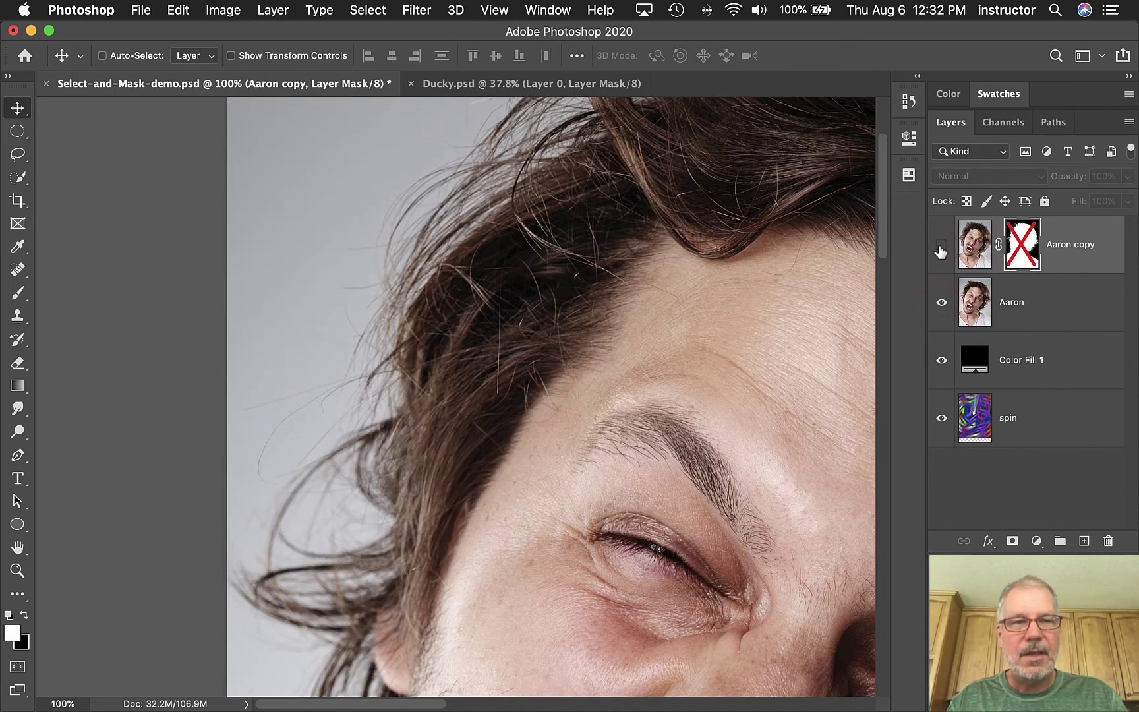
{"action": "left_click", "coordinate": [940, 246]}
{"action": "left_click", "coordinate": [941, 246]}
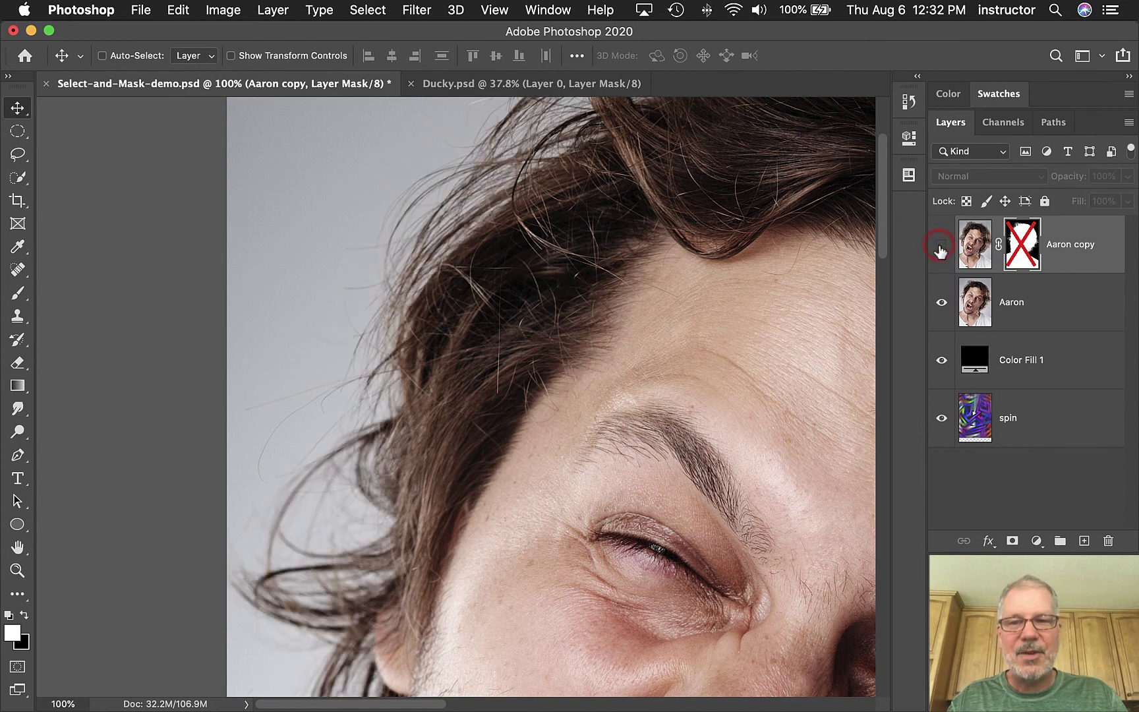
{"action": "left_click", "coordinate": [940, 246]}
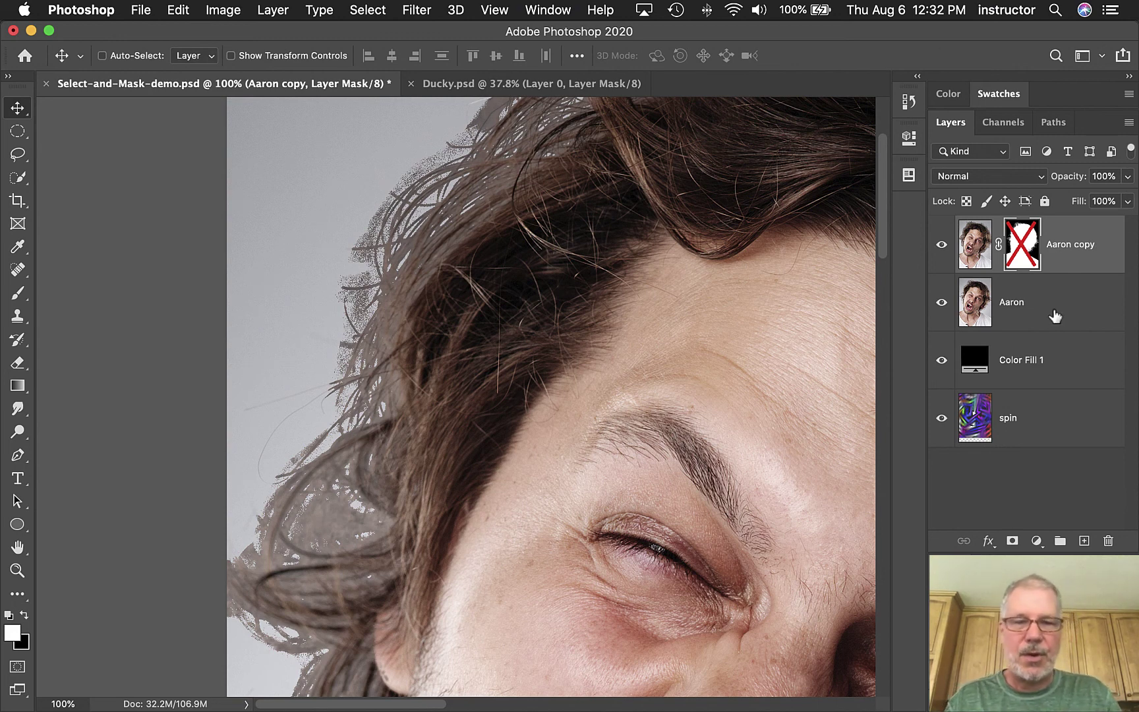
Re-enable the copy layer's mask and hide the original portrait layer beneath it.
{"action": "left_click", "coordinate": [1021, 243], "text": "shift"}
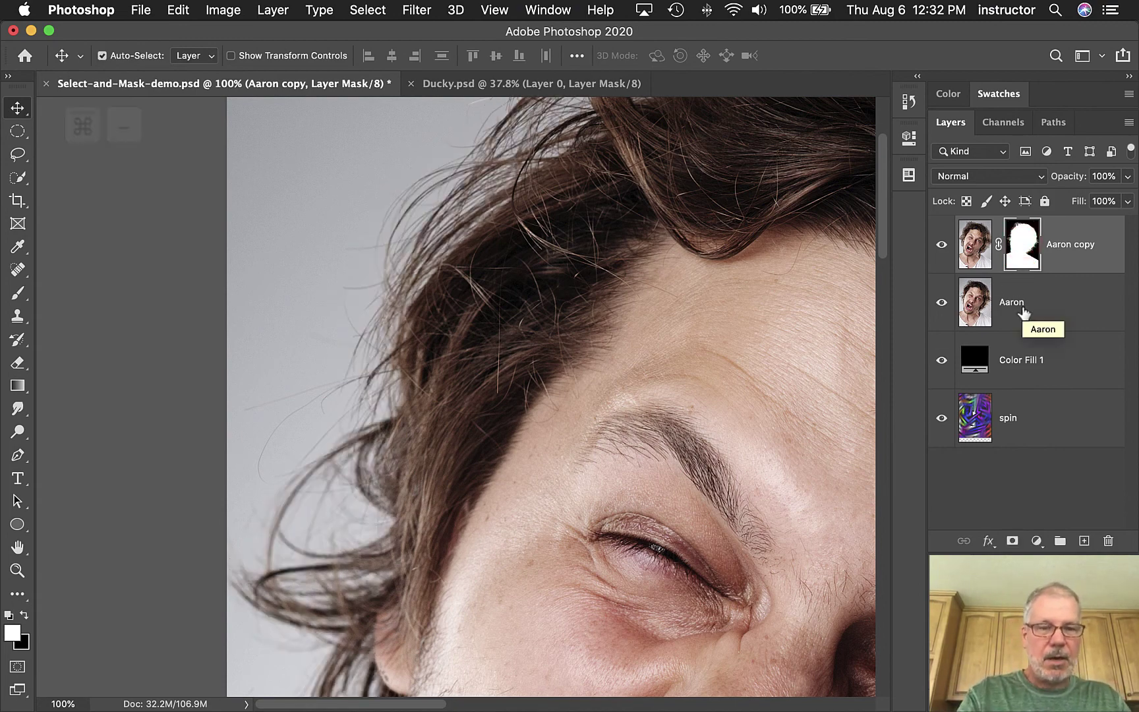
{"action": "key", "text": "super+minus"}
{"action": "key", "text": "super+minus"}
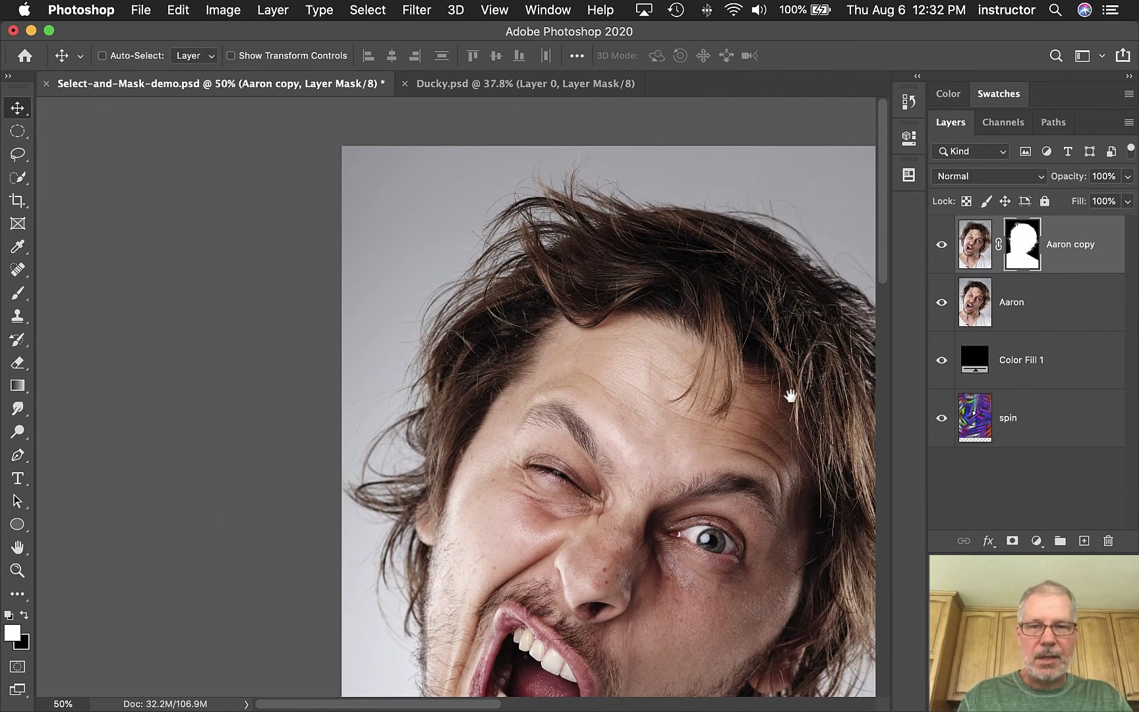
{"action": "left_click_drag", "start_coordinate": [796, 399], "coordinate": [646, 308]}
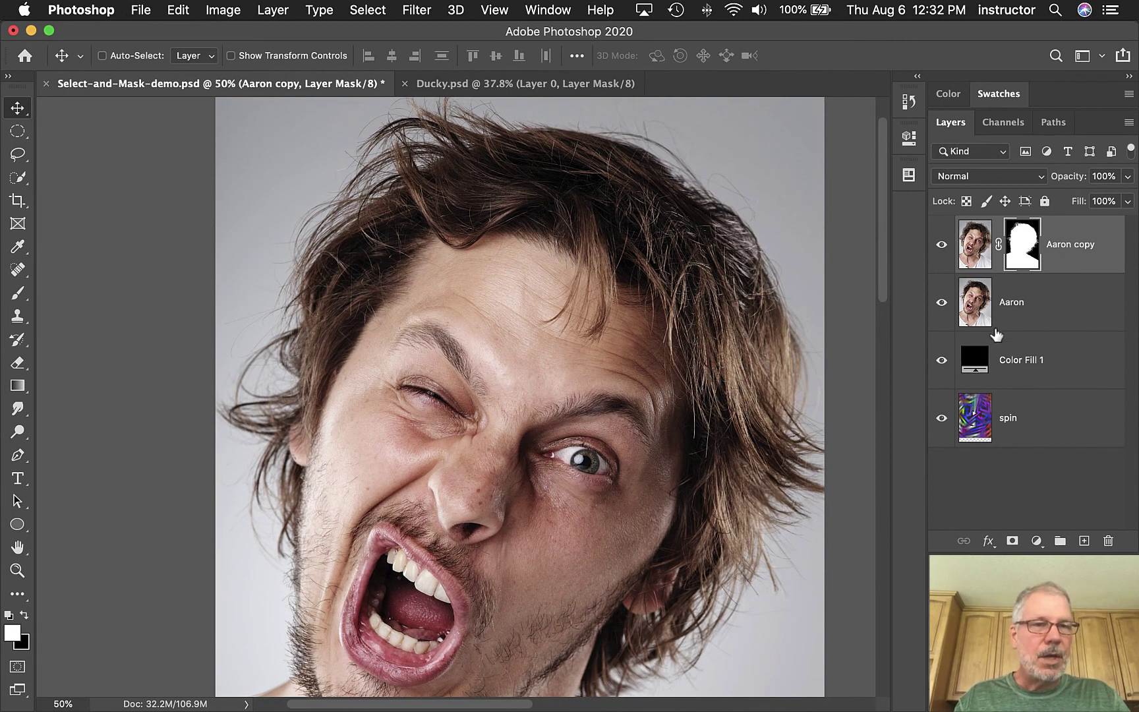
{"action": "left_click", "coordinate": [941, 301]}
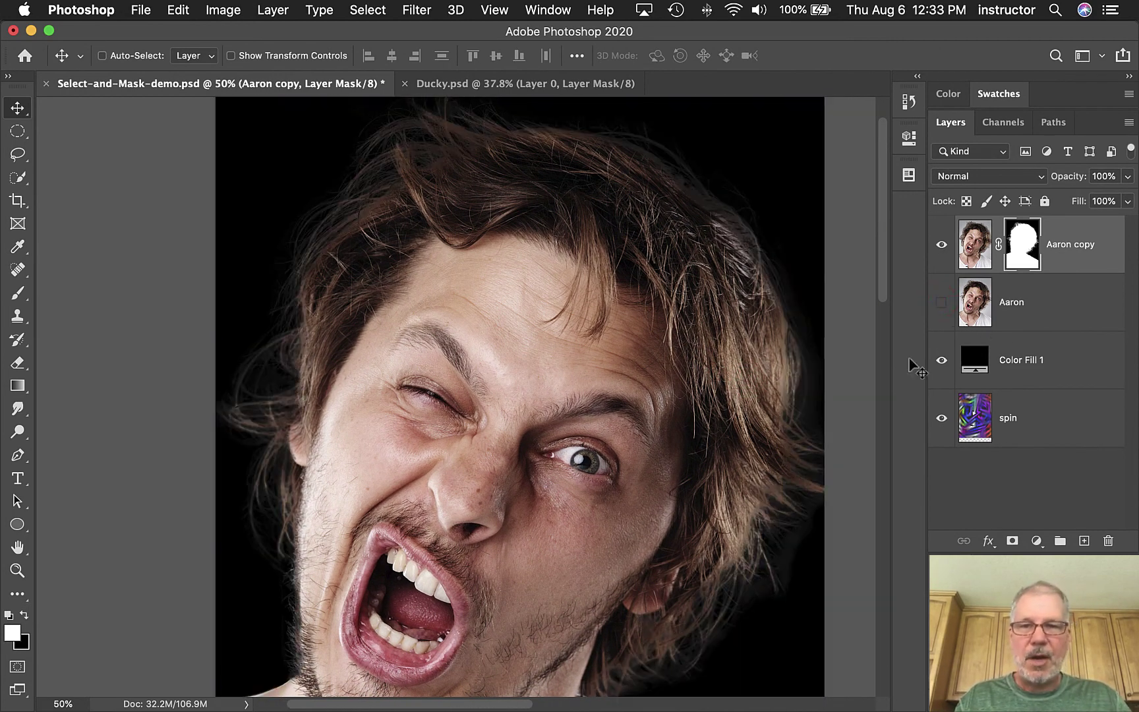
Preview the cutout against green 157817, lighter green 69a86b and purple ba3fde by recolouring the Color Fill 1 layer.
{"action": "double_click", "coordinate": [968, 361]}
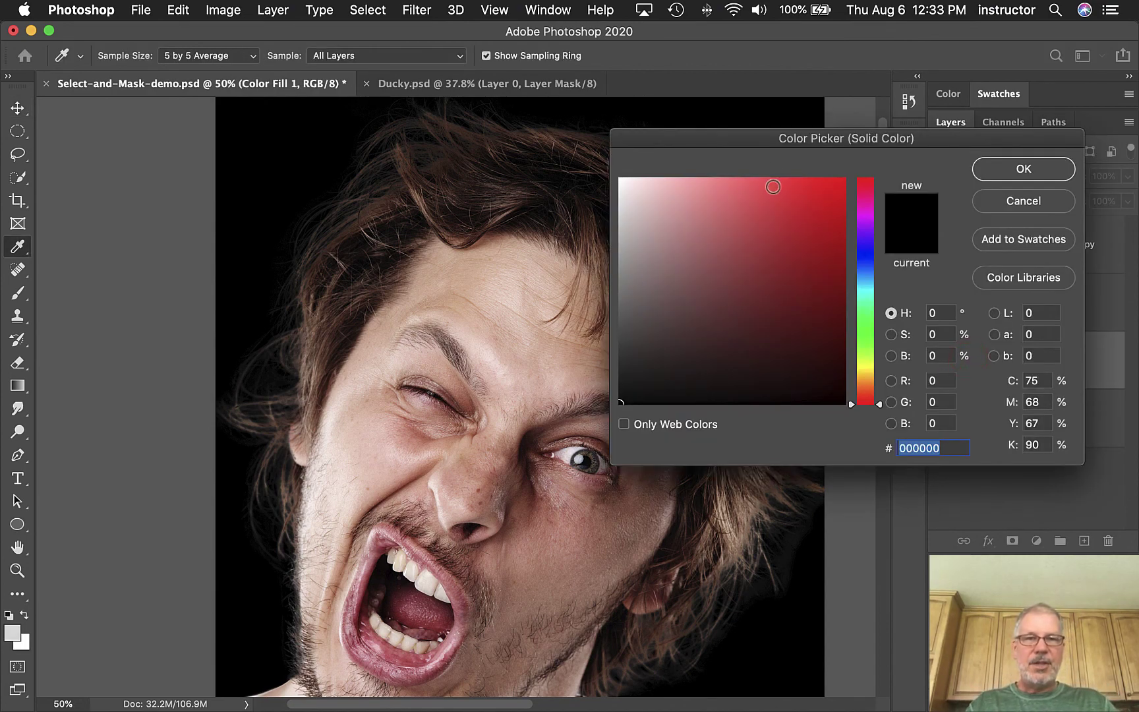
{"action": "left_click_drag", "start_coordinate": [767, 138], "coordinate": [906, 132]}
{"action": "left_click", "coordinate": [1004, 321]}
{"action": "left_click", "coordinate": [946, 291]}
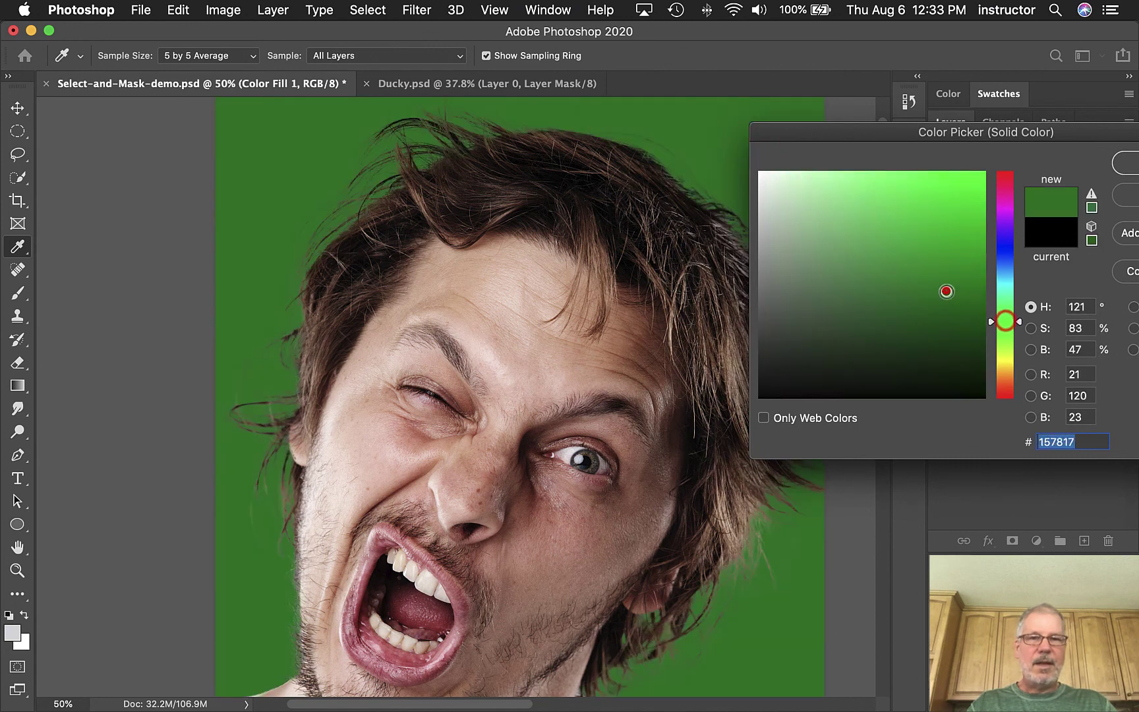
{"action": "left_click", "coordinate": [843, 249]}
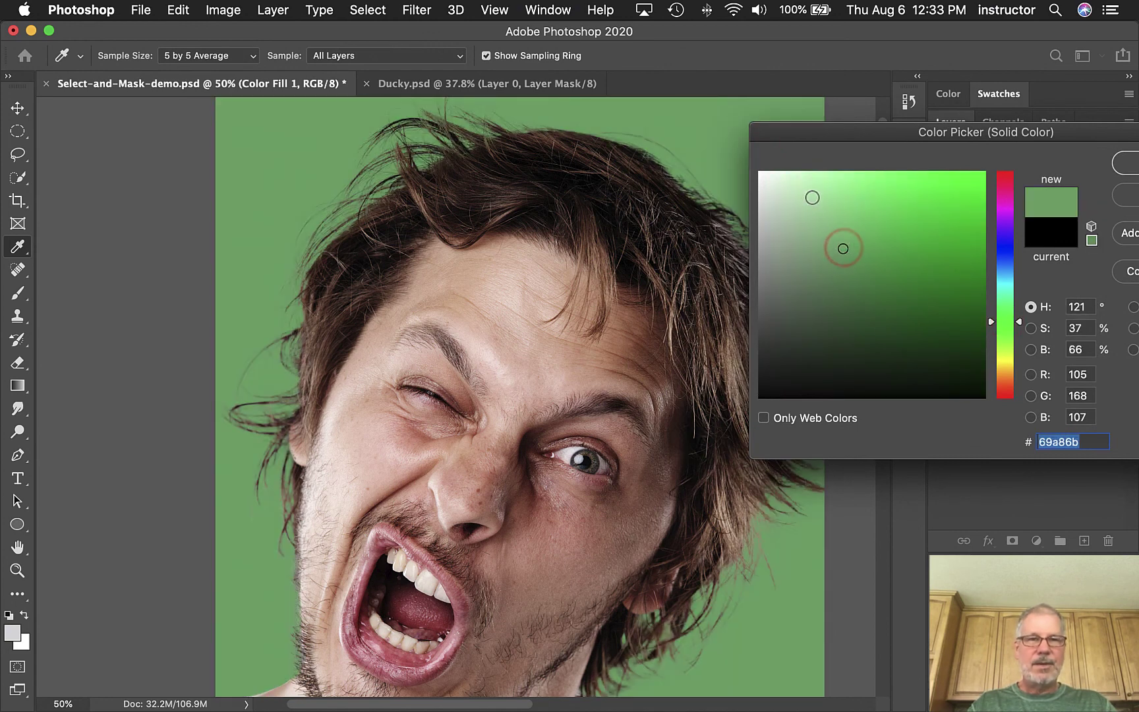
{"action": "left_click", "coordinate": [794, 196]}
{"action": "left_click", "coordinate": [998, 218]}
{"action": "left_click", "coordinate": [921, 201]}
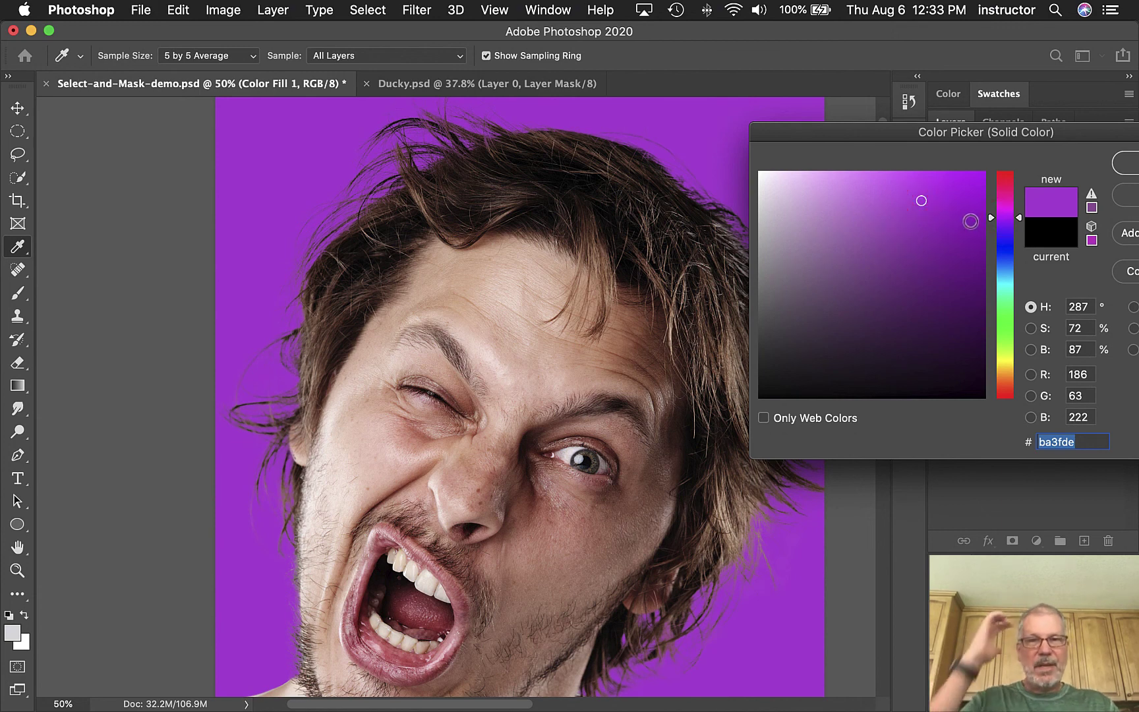
Try the fill colours 8510a6 and 14a610 behind the cutout, and set Color Fill 1 back to 000000.
{"action": "left_click_drag", "start_coordinate": [951, 130], "coordinate": [861, 184]}
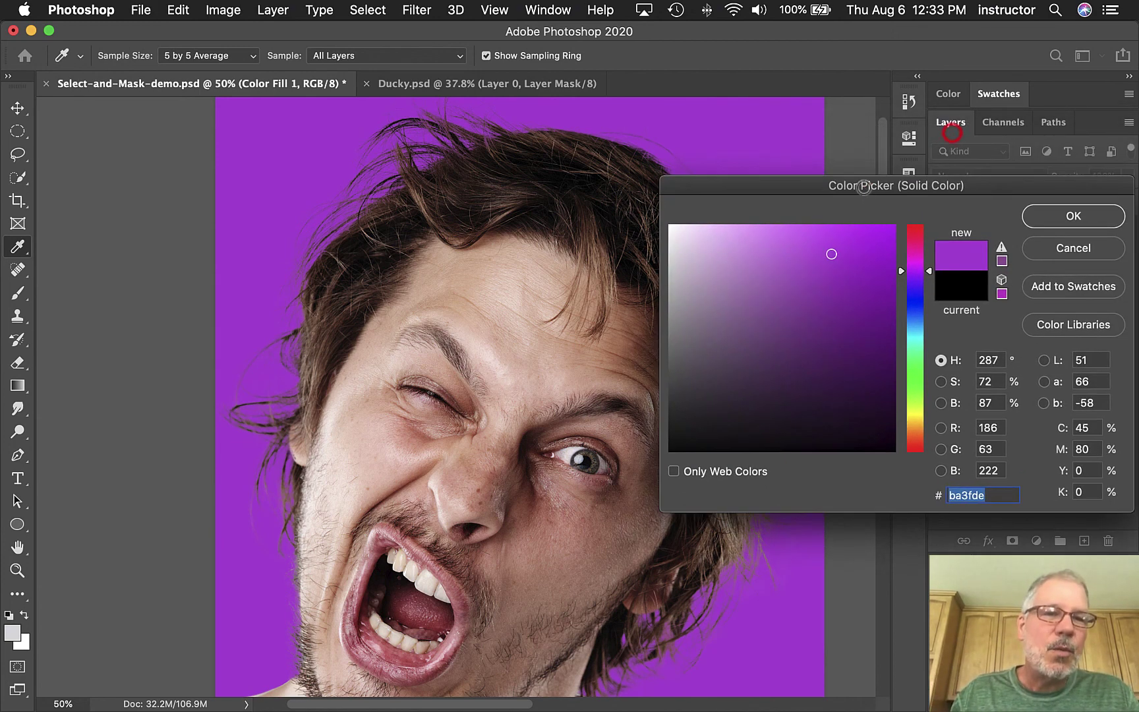
{"action": "left_click", "coordinate": [873, 304]}
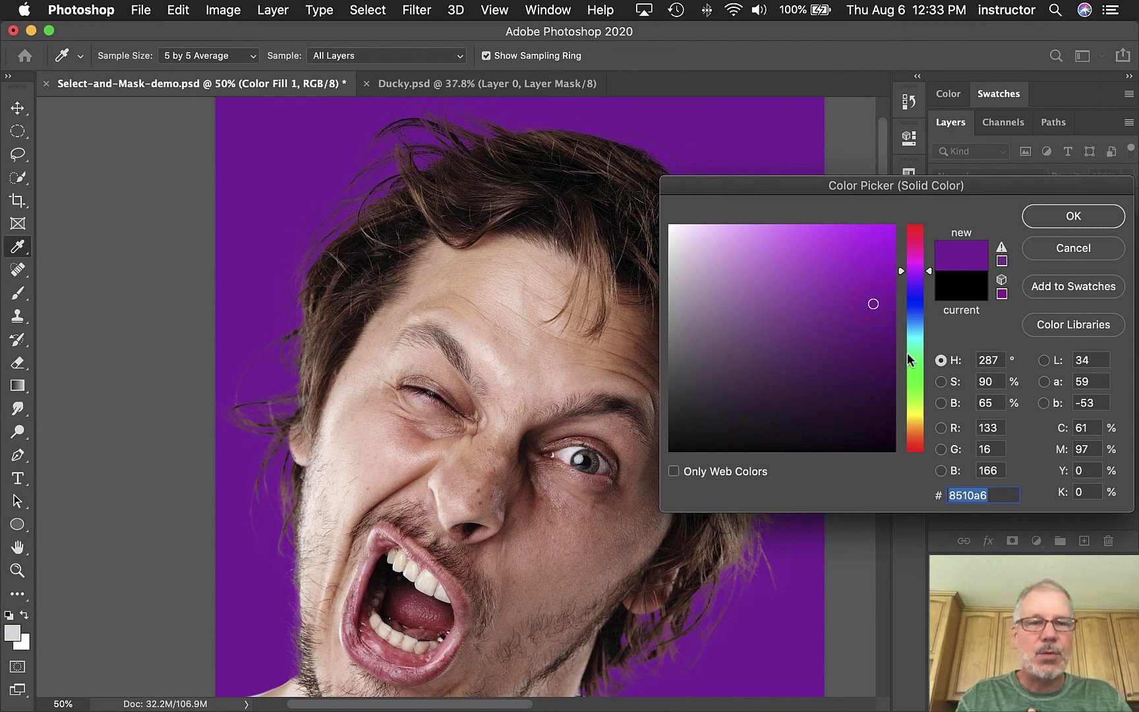
{"action": "left_click", "coordinate": [917, 377]}
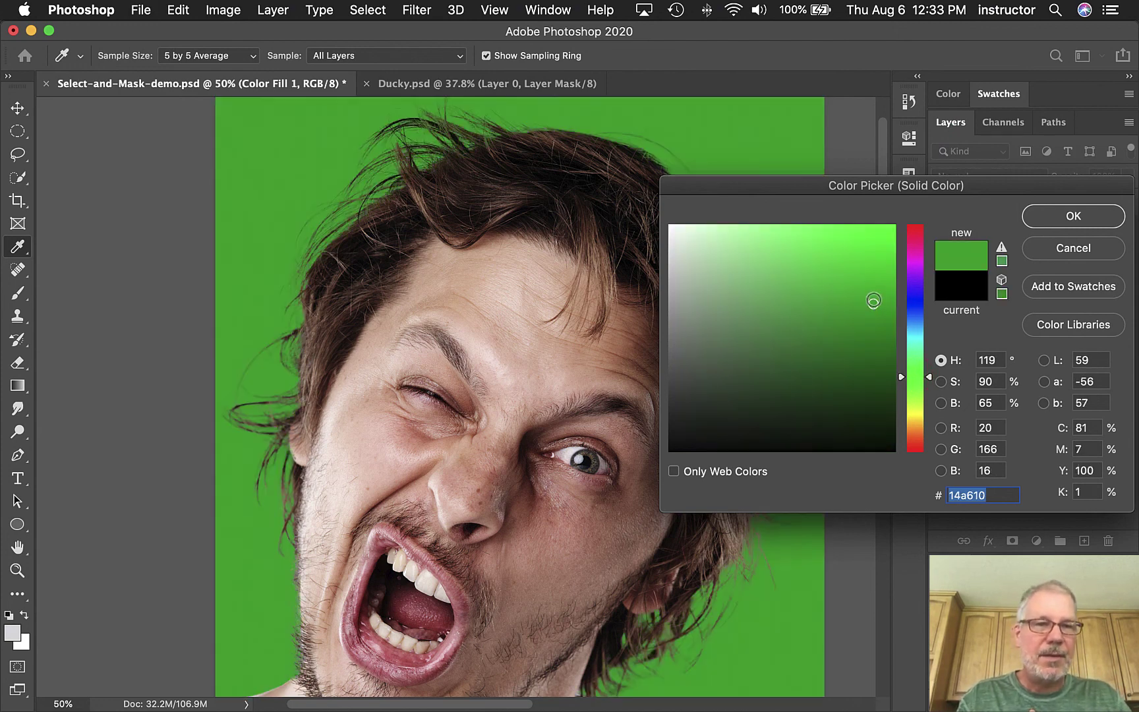
{"action": "type", "text": "000000"}
{"action": "left_click", "coordinate": [1064, 219]}
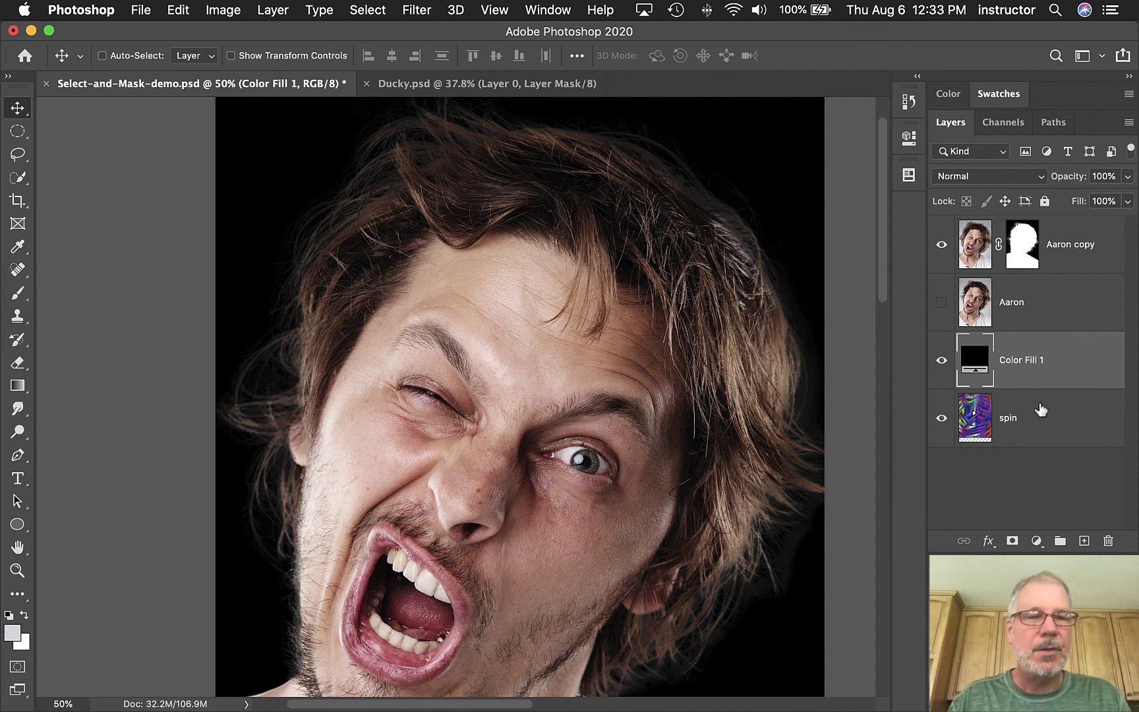
Hide the Color Fill 1 layer and check the hair cutout against the colourful spin background.
{"action": "left_click", "coordinate": [941, 360]}
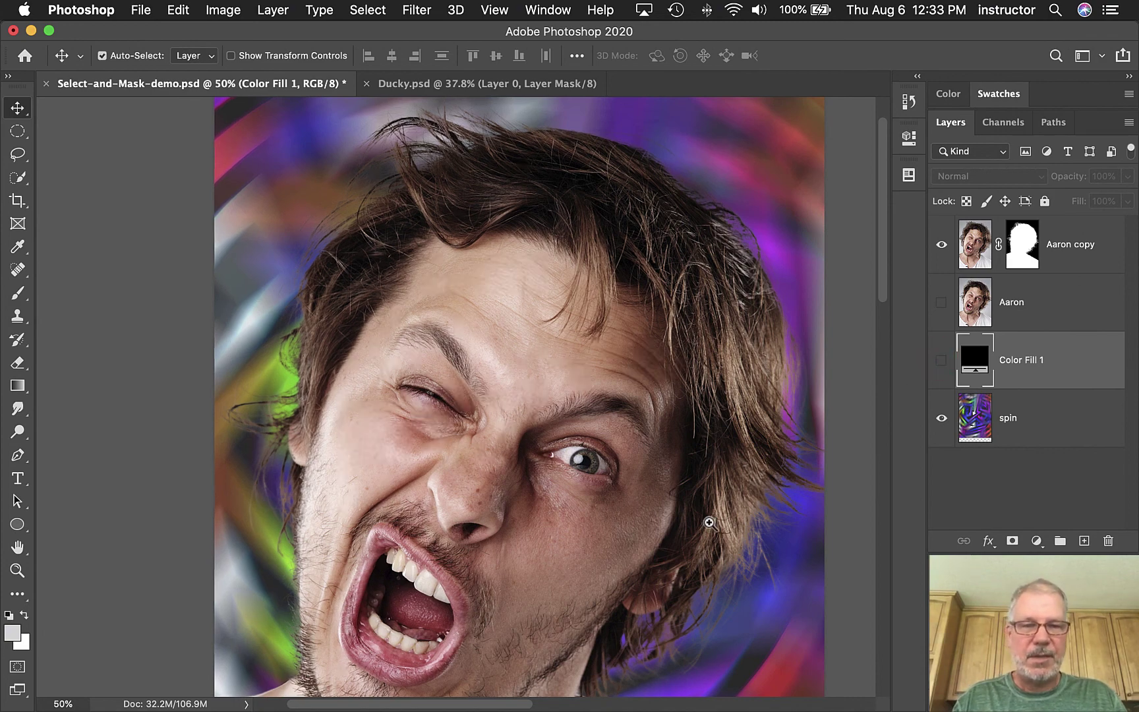
{"action": "key", "text": "super+equal"}
{"action": "left_click_drag", "start_coordinate": [705, 520], "coordinate": [359, 557]}
{"action": "key", "text": "super+0"}
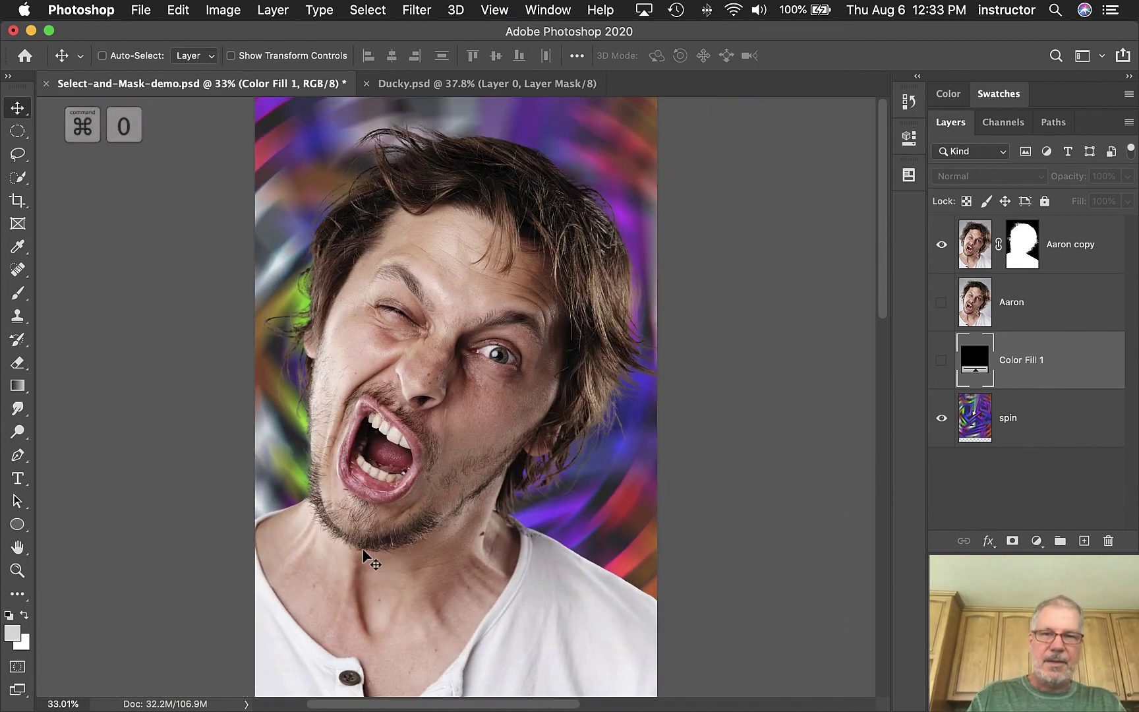